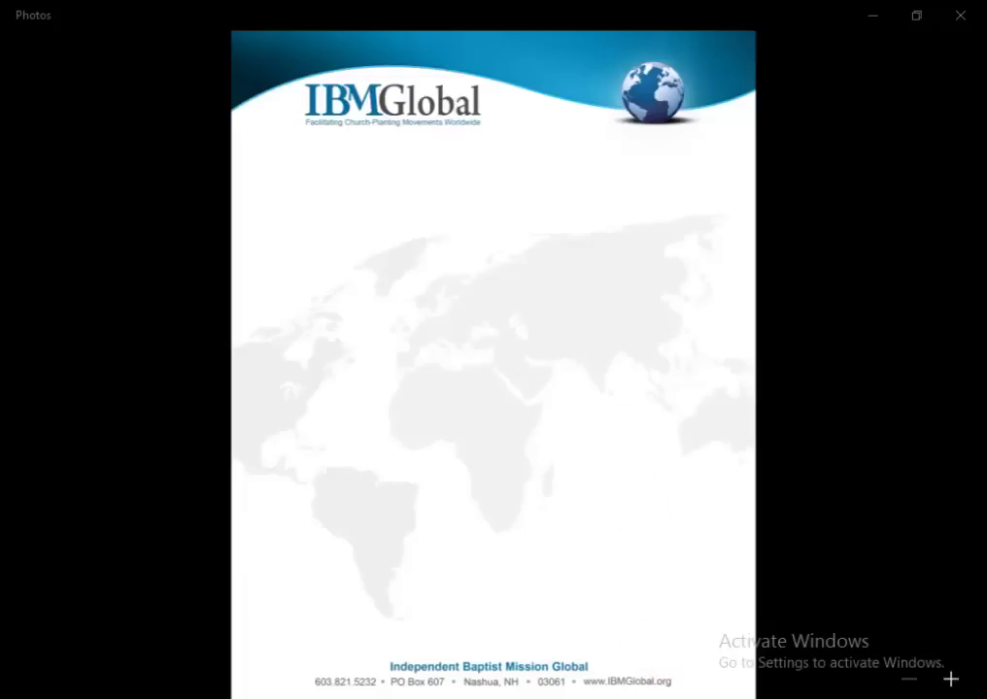
Return from the IBMGlobal reference letterhead to the blank Letter-size Page 2 in CorelDRAW.
key(alt+Tab)
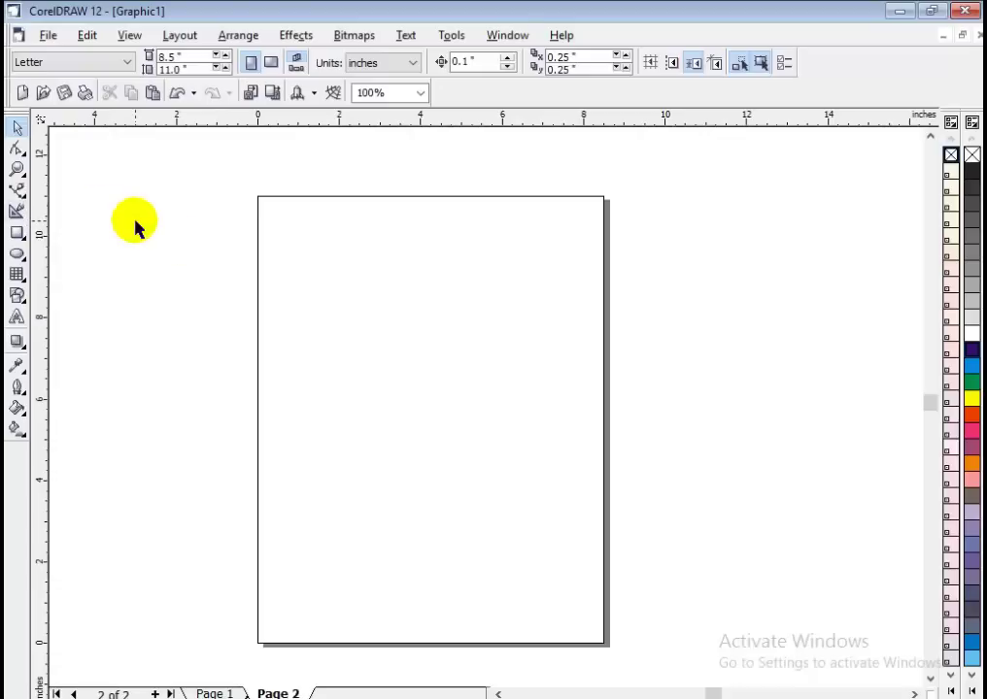
click(897, 12)
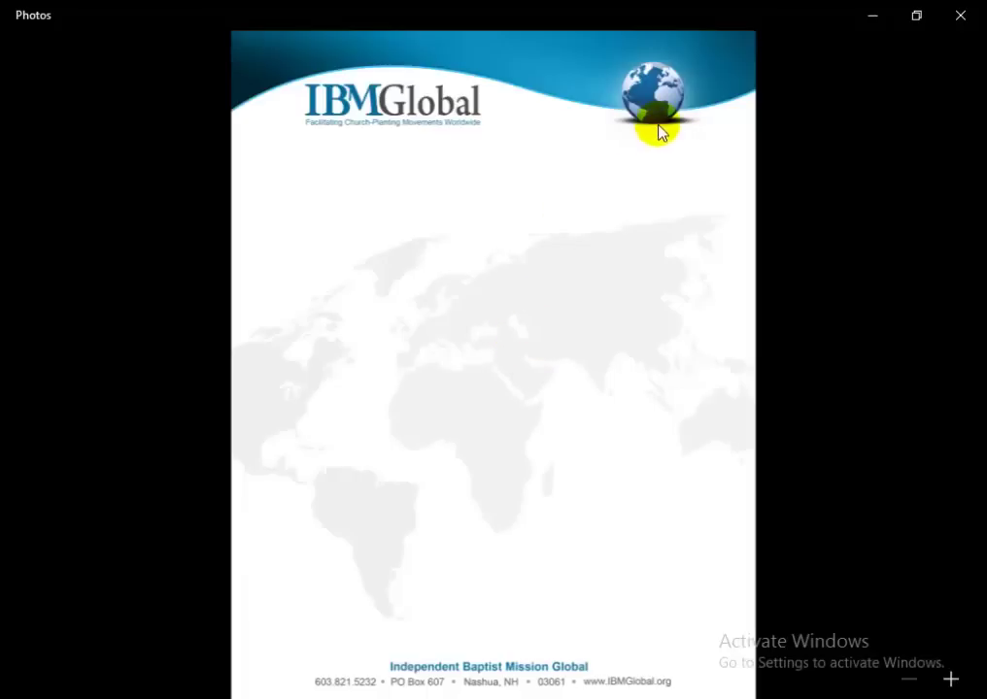
key(alt+Tab)
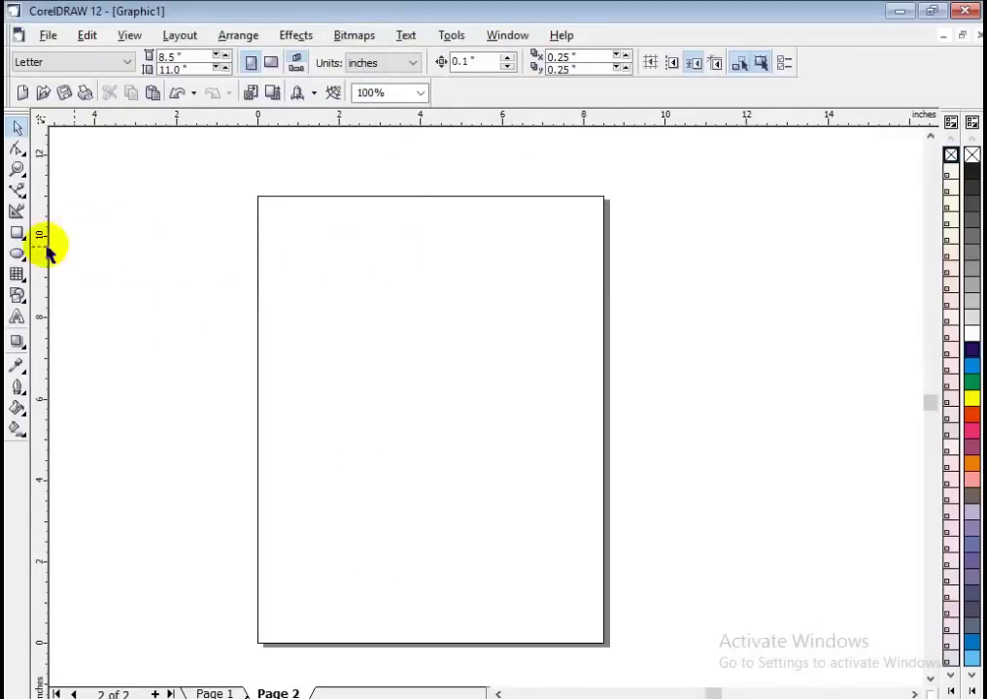
Draw an 8.493 x 1.408-inch rectangle across the top of Page 2 as the header base.
click(17, 233)
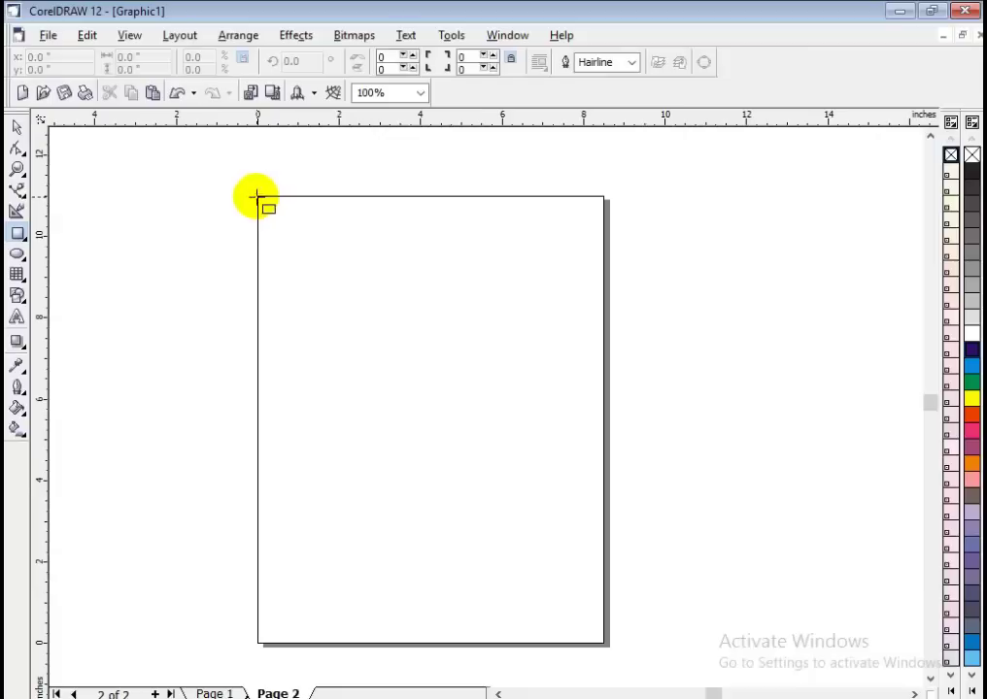
drag(257, 197, 603, 254)
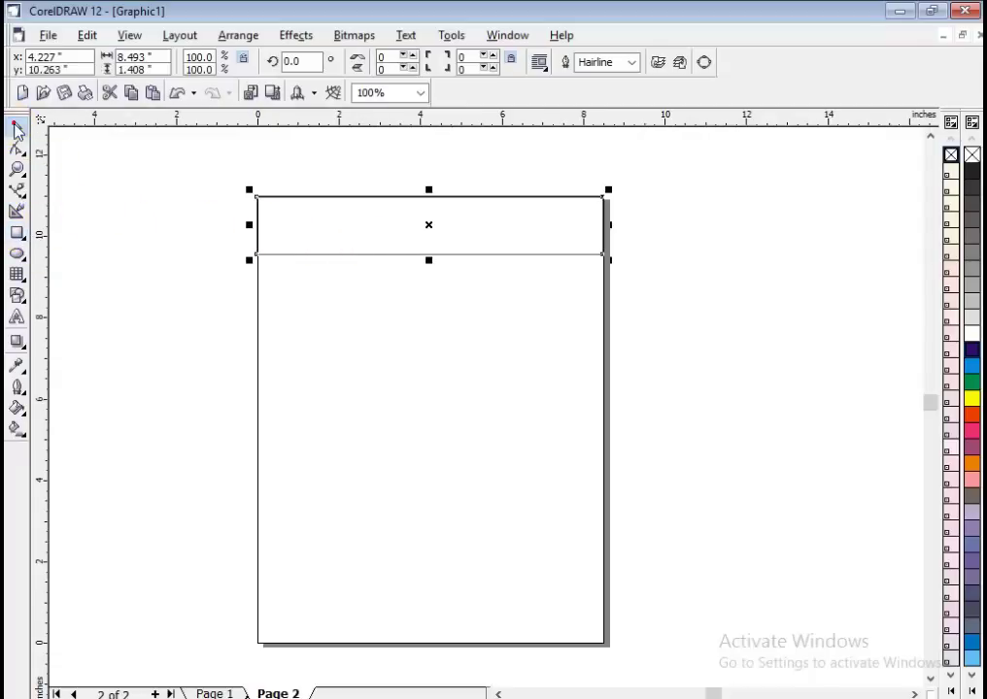
click(16, 148)
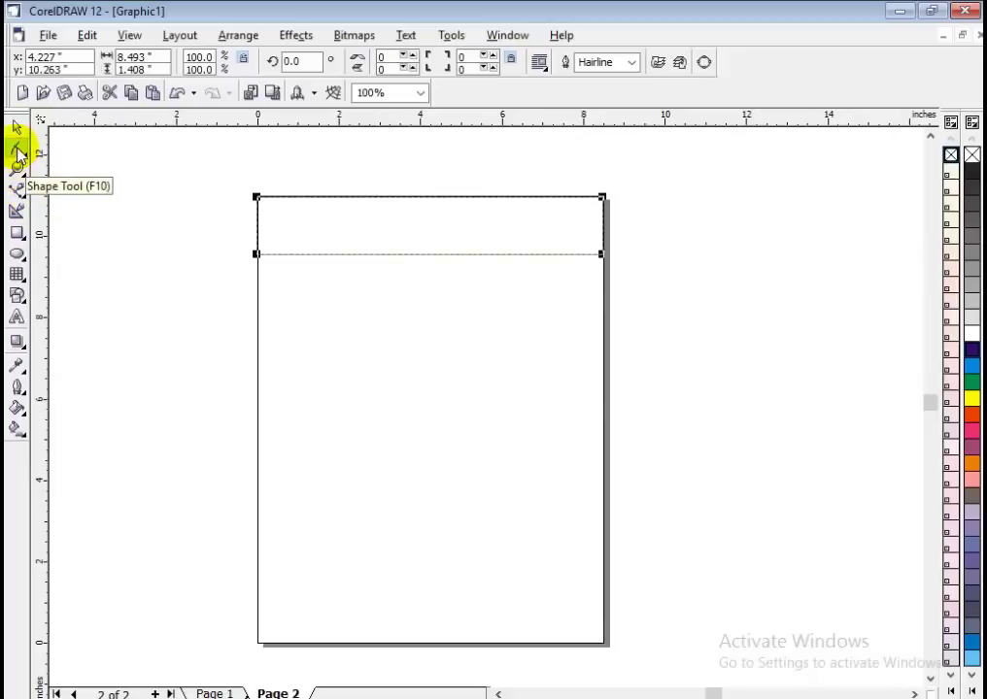
Convert the header rectangle to curves and make its bottom edge a curved segment.
right_click(412, 254)
click(436, 264)
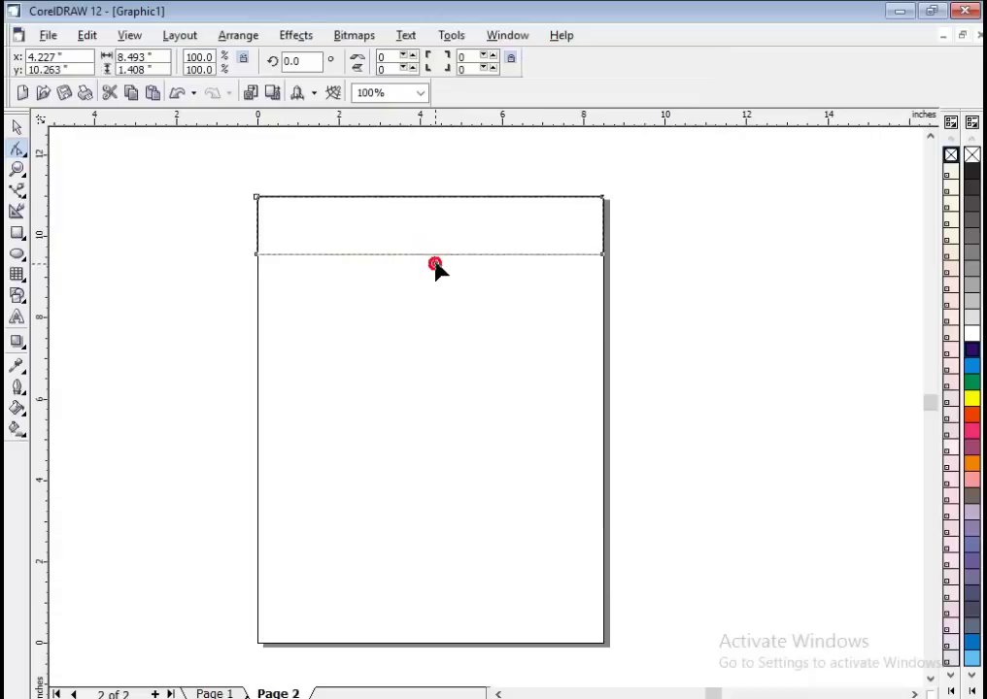
right_click(434, 256)
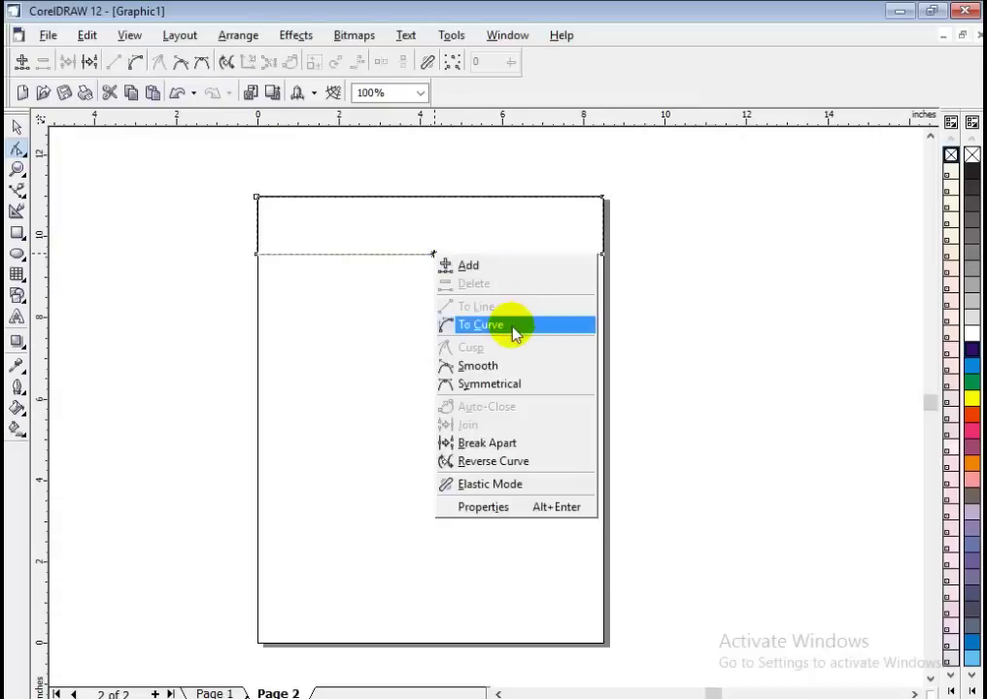
click(512, 333)
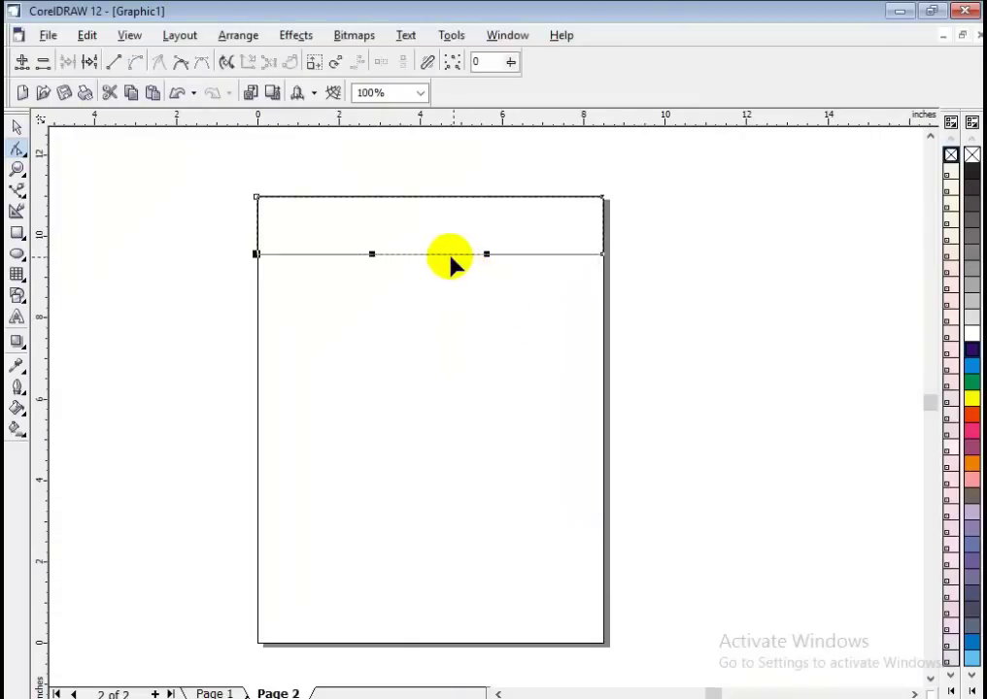
Drag the bottom segment and its control handles into a gentle S-shaped wave.
drag(452, 258, 456, 216)
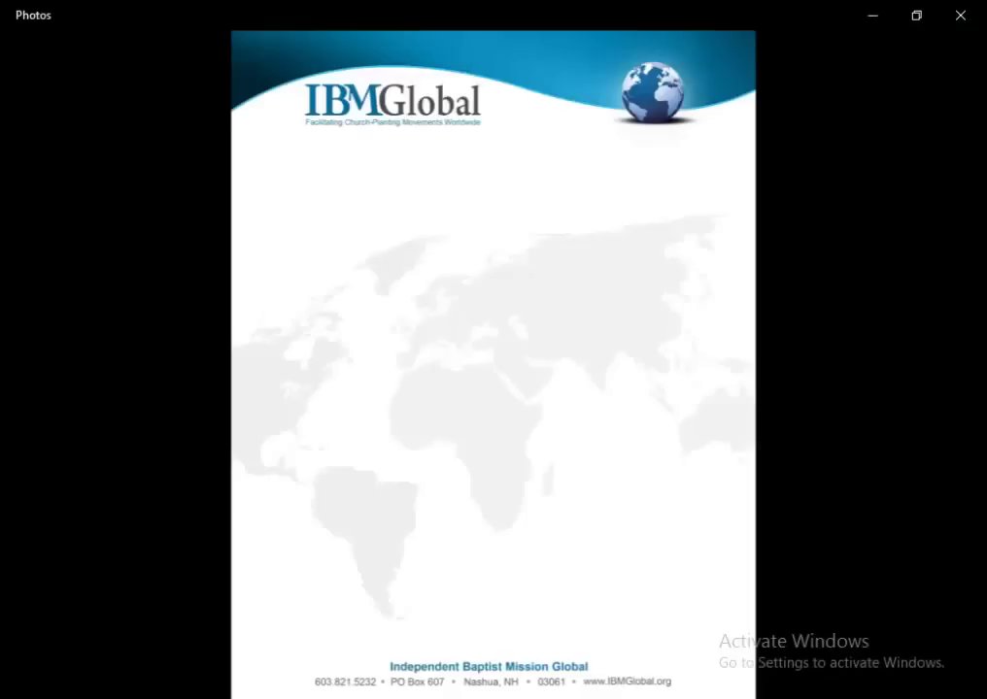
drag(488, 184, 484, 247)
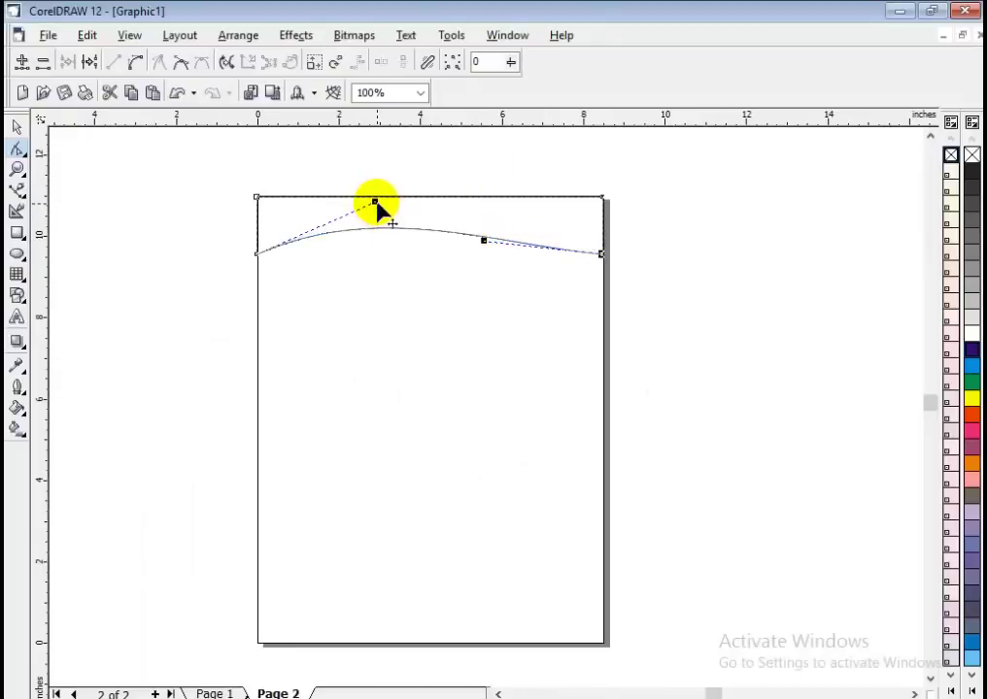
drag(375, 201, 375, 173)
drag(484, 242, 484, 272)
drag(374, 173, 405, 153)
click(387, 319)
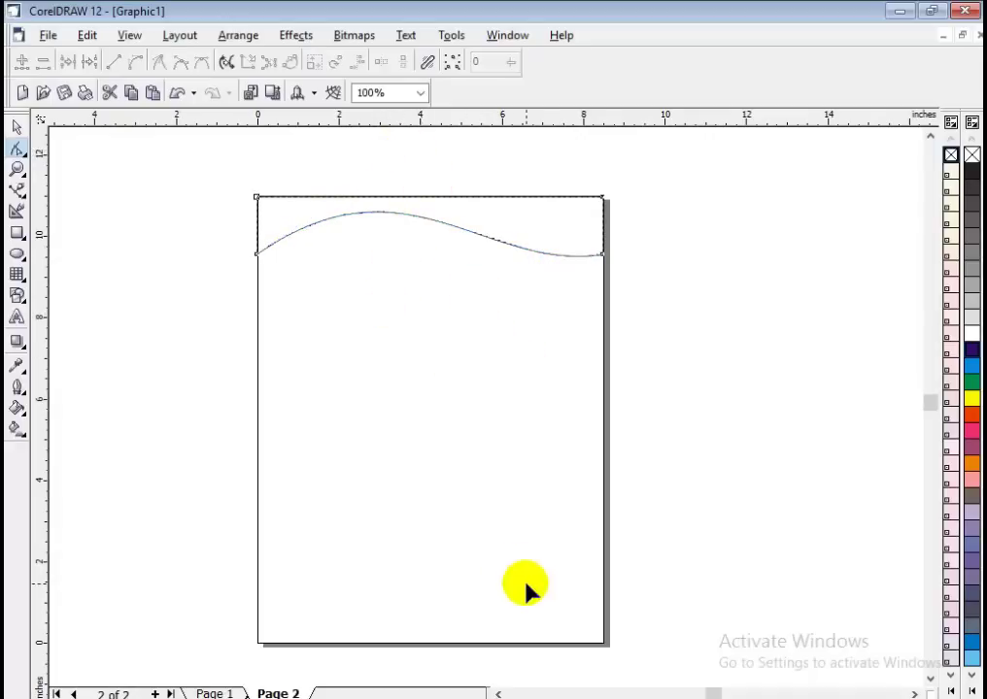
Compare against the reference letterhead and reshape the wave's right end control handle.
key(alt+Tab)
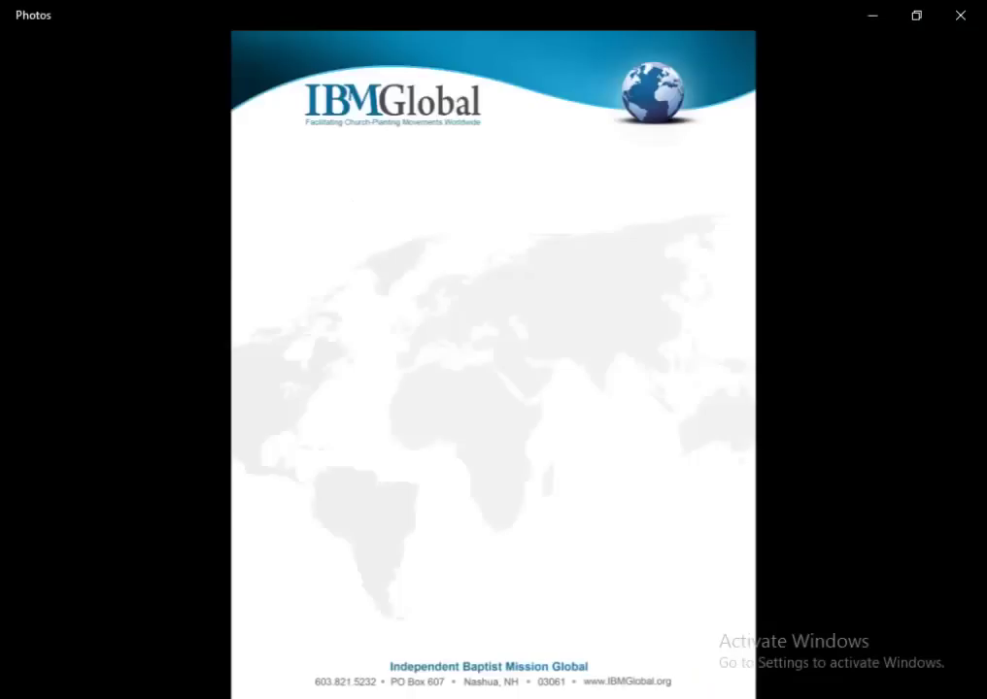
key(alt+Tab)
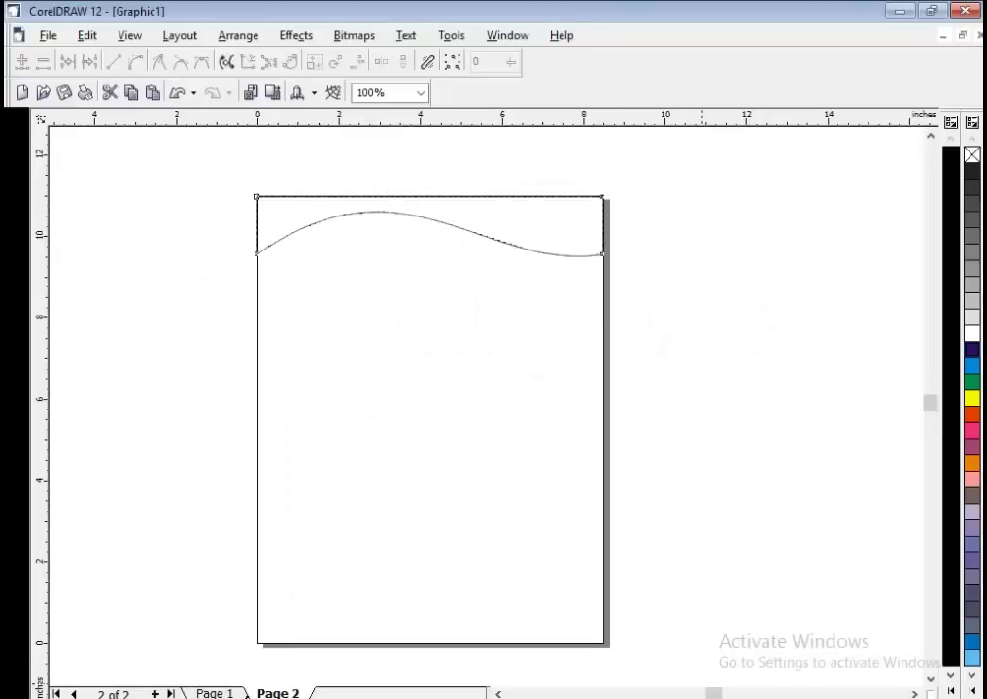
key(alt+Tab)
key(alt+Tab)
key(alt+Tab)
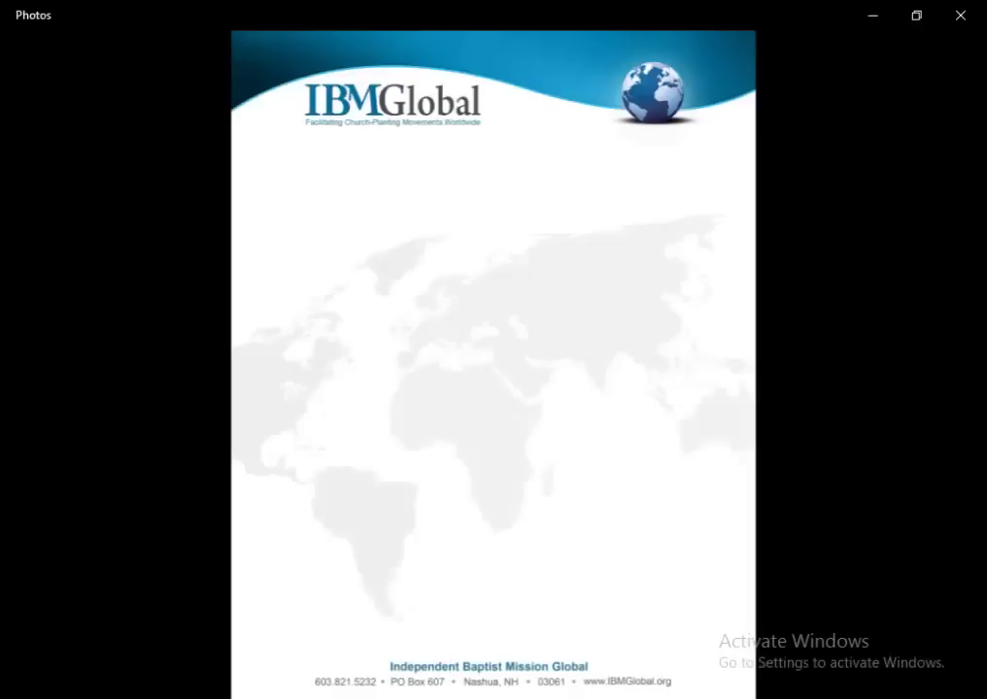
key(alt+Tab)
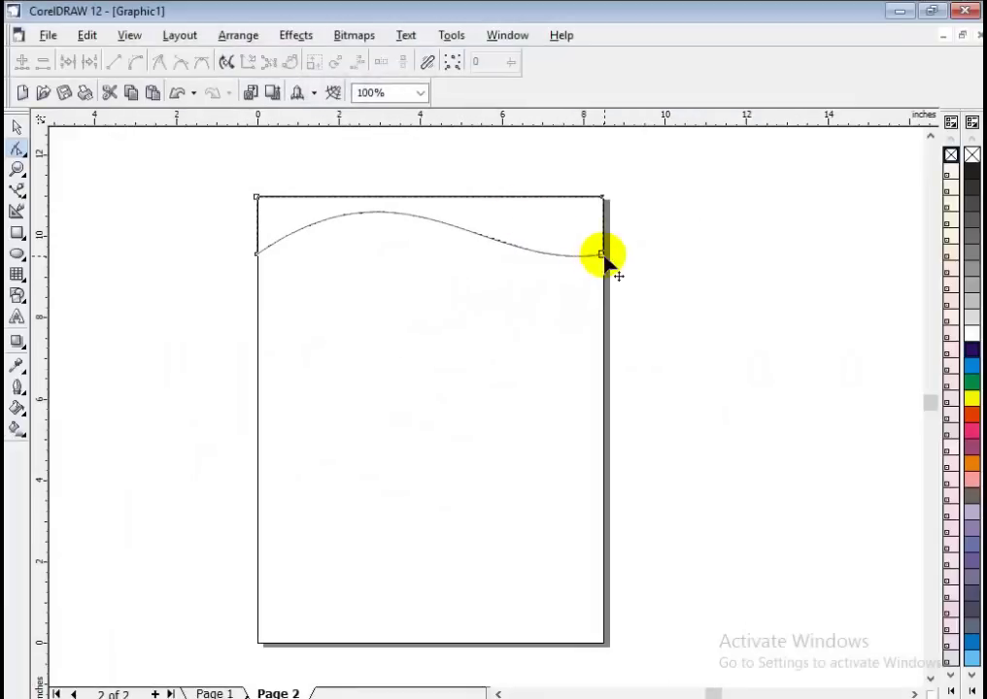
click(603, 255)
drag(485, 273, 477, 296)
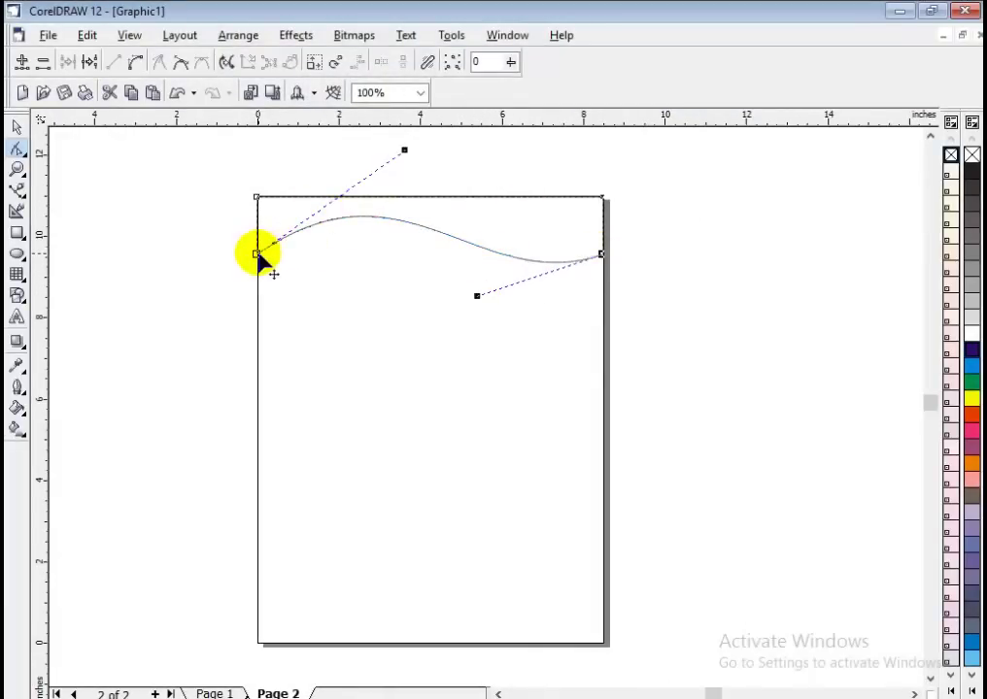
Lower the wave's left end and raise its crest, making the shape about 8.493 x 1.908 inches.
drag(285, 254, 286, 258)
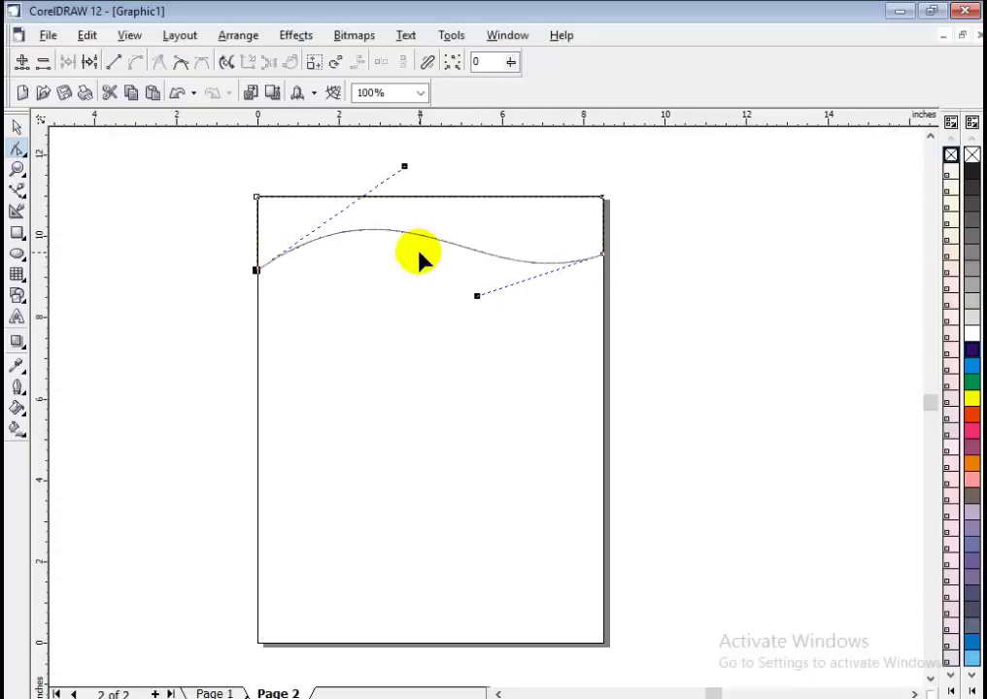
key(Down)
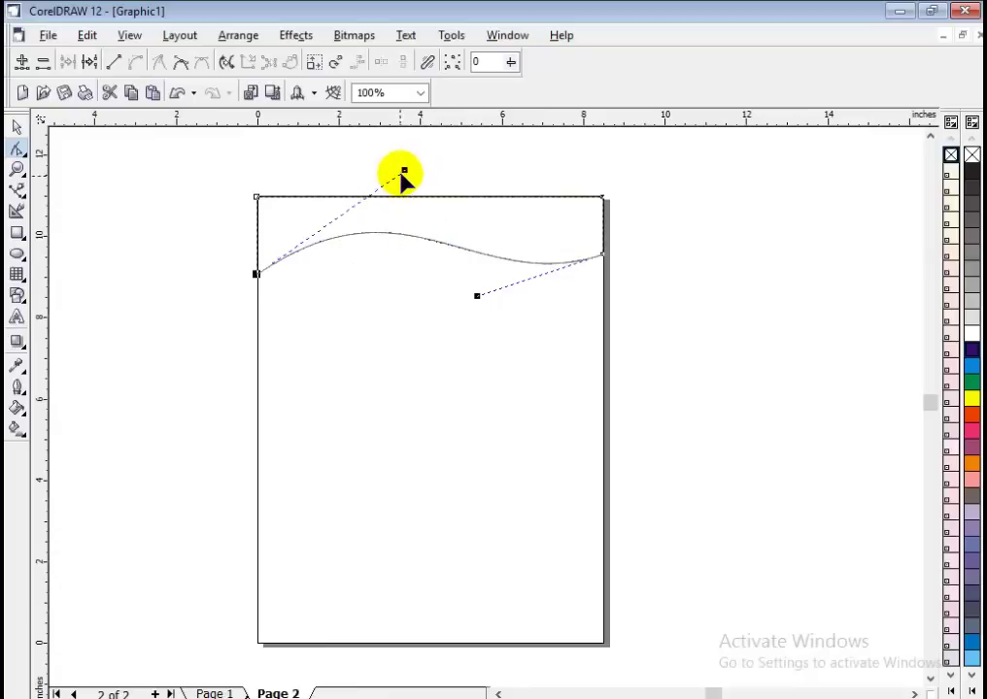
drag(404, 170, 396, 141)
click(709, 280)
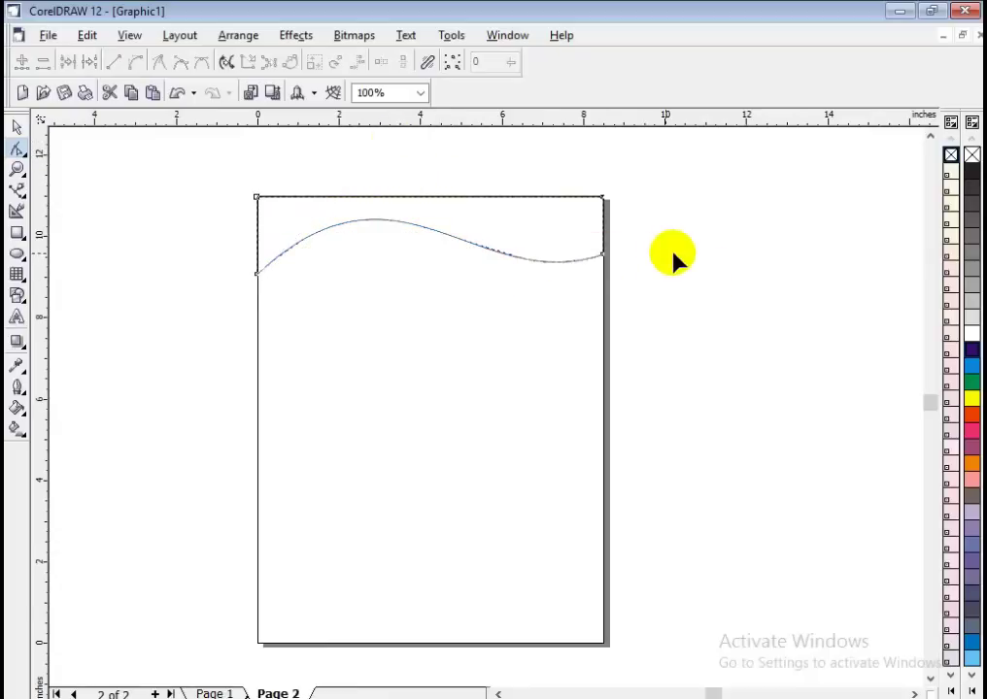
click(16, 127)
click(145, 247)
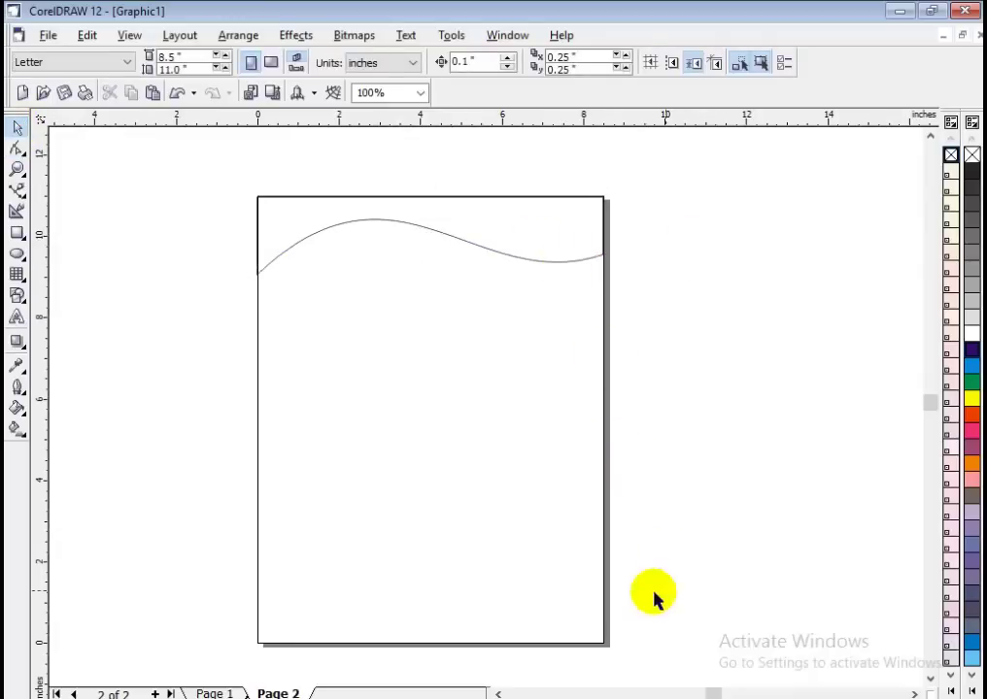
Check the reference letterhead, then fill the wave header with dark purple.
key(alt+Tab)
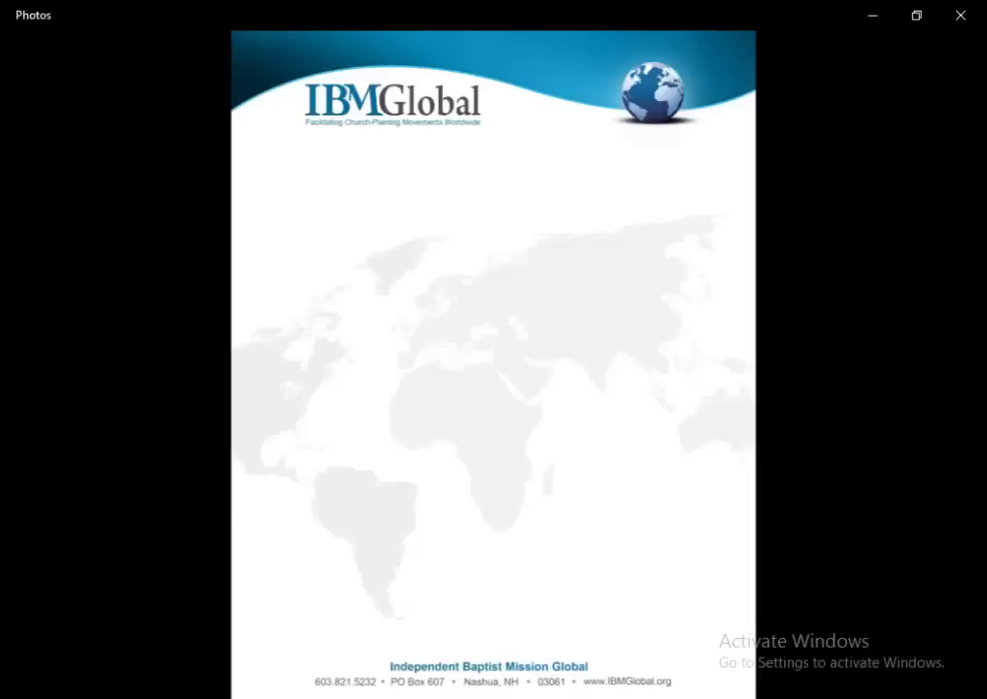
key(alt+Tab)
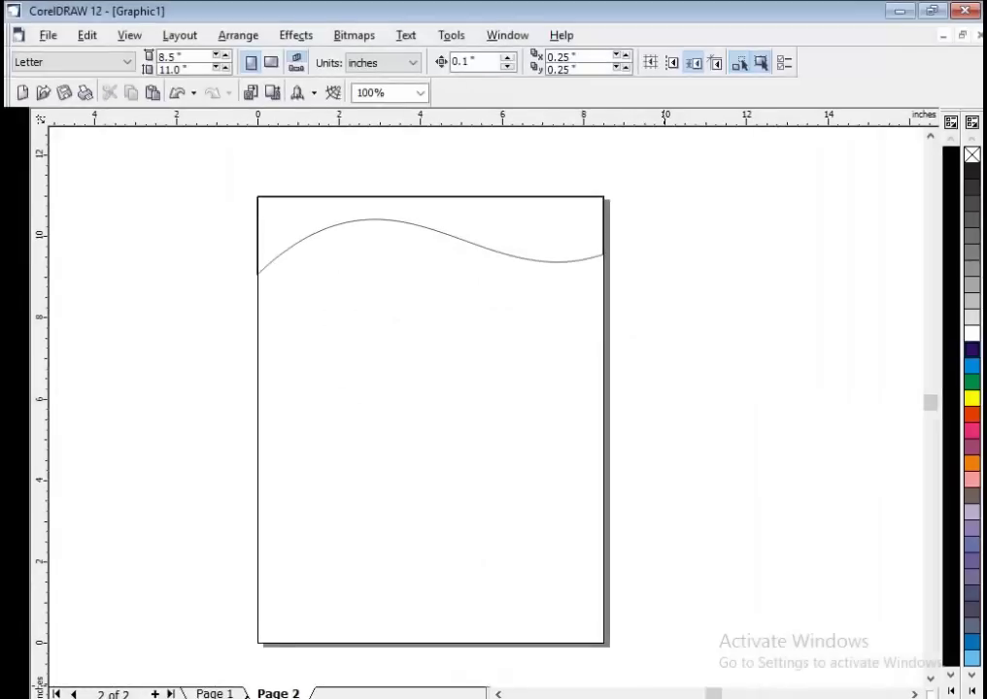
key(alt+Tab)
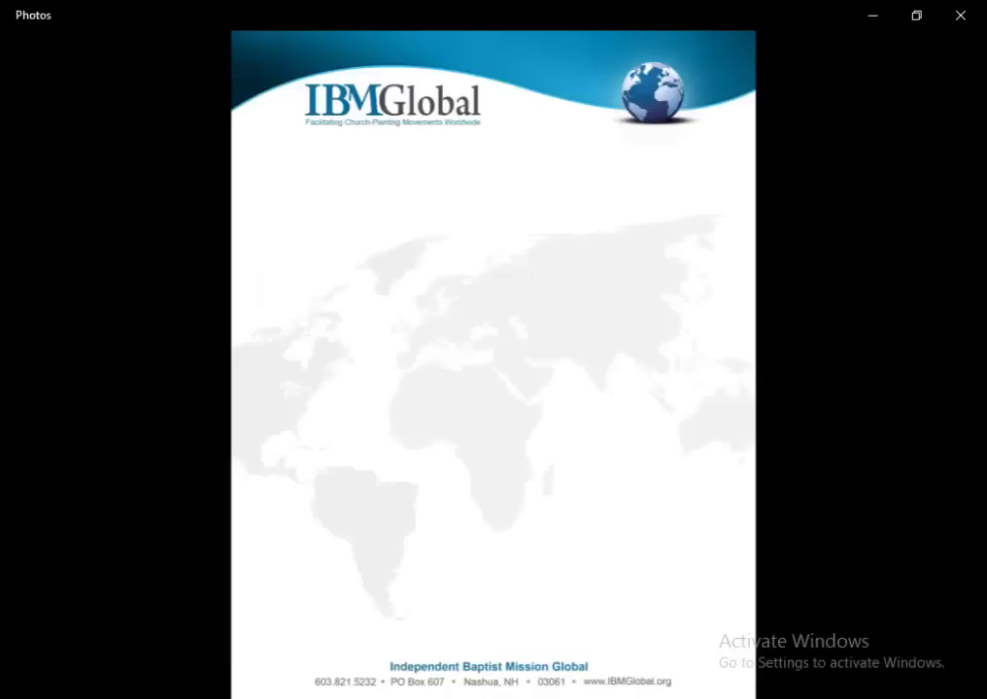
key(alt+Tab)
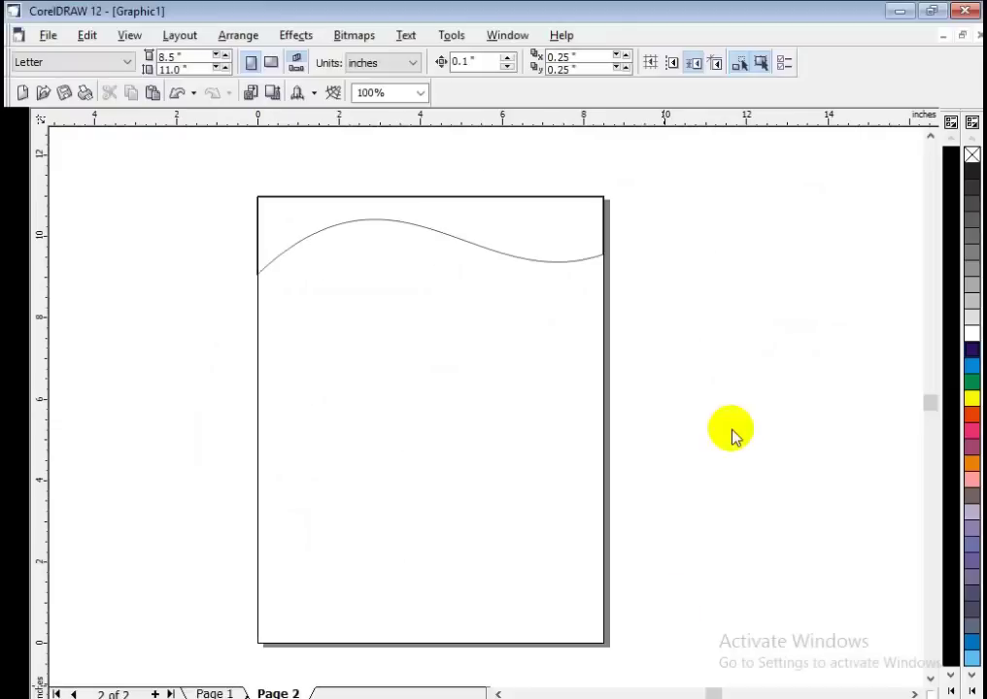
click(537, 235)
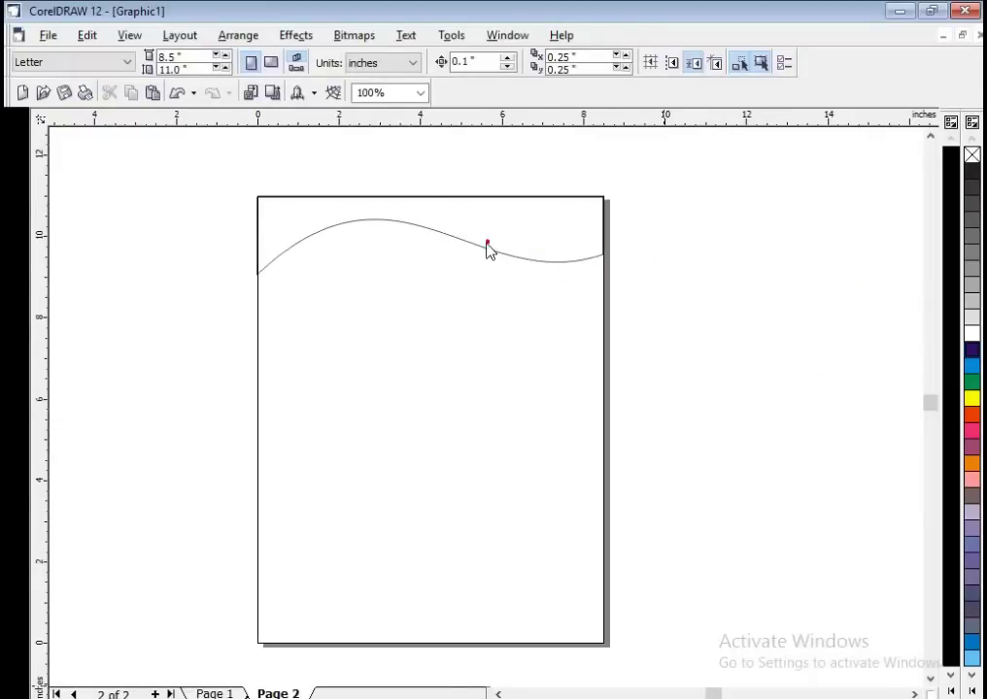
click(487, 243)
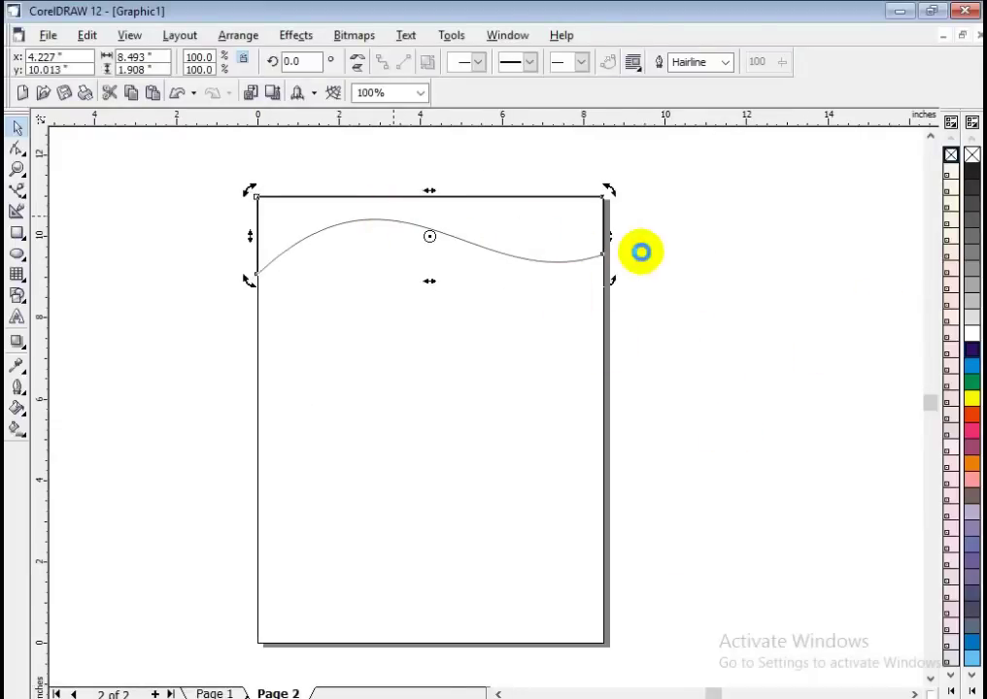
click(715, 257)
click(537, 253)
click(969, 350)
Try a blue fill from the extended palette, then return the header to dark purple.
click(784, 347)
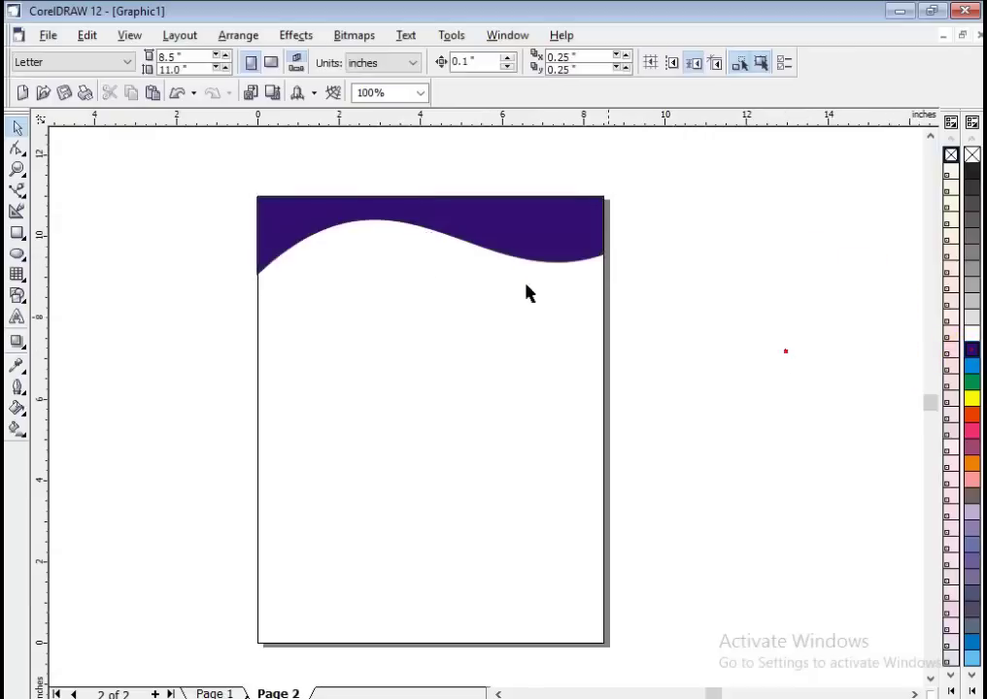
click(503, 251)
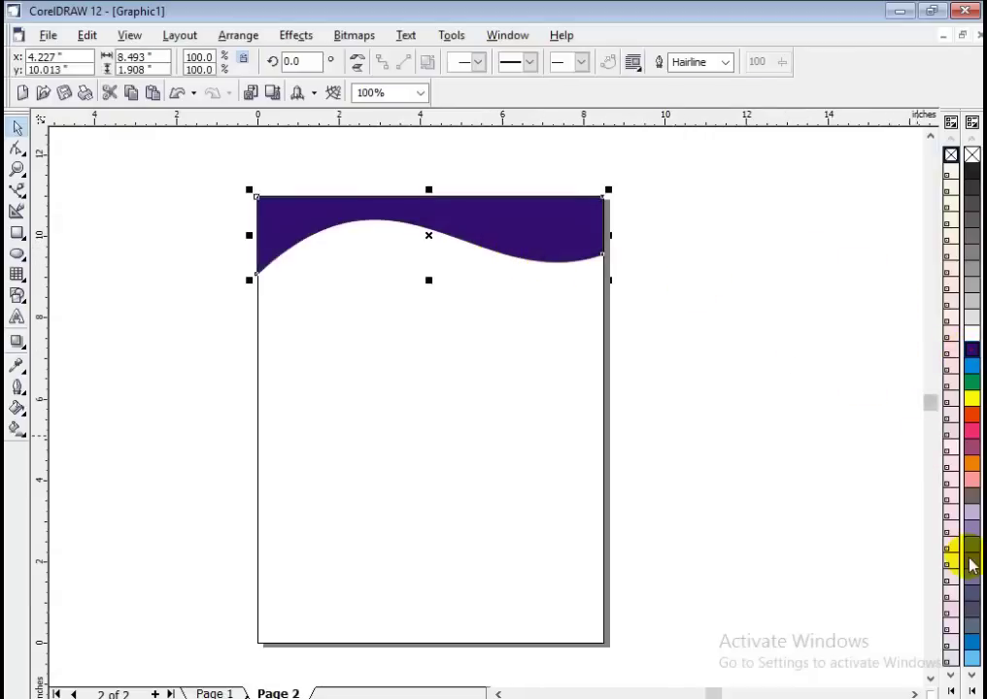
click(972, 679)
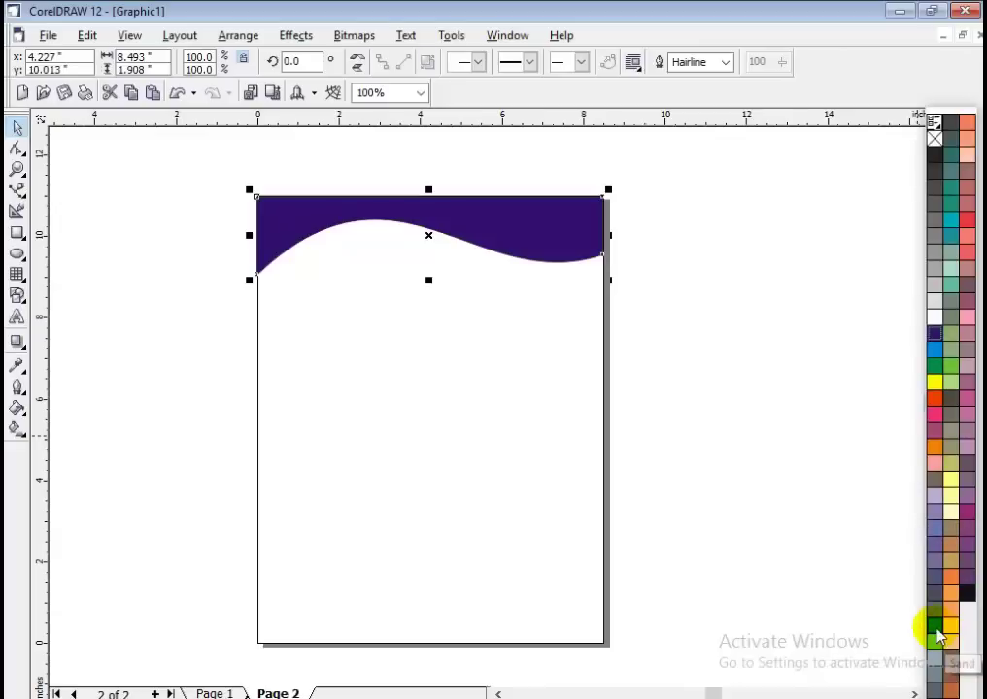
click(938, 636)
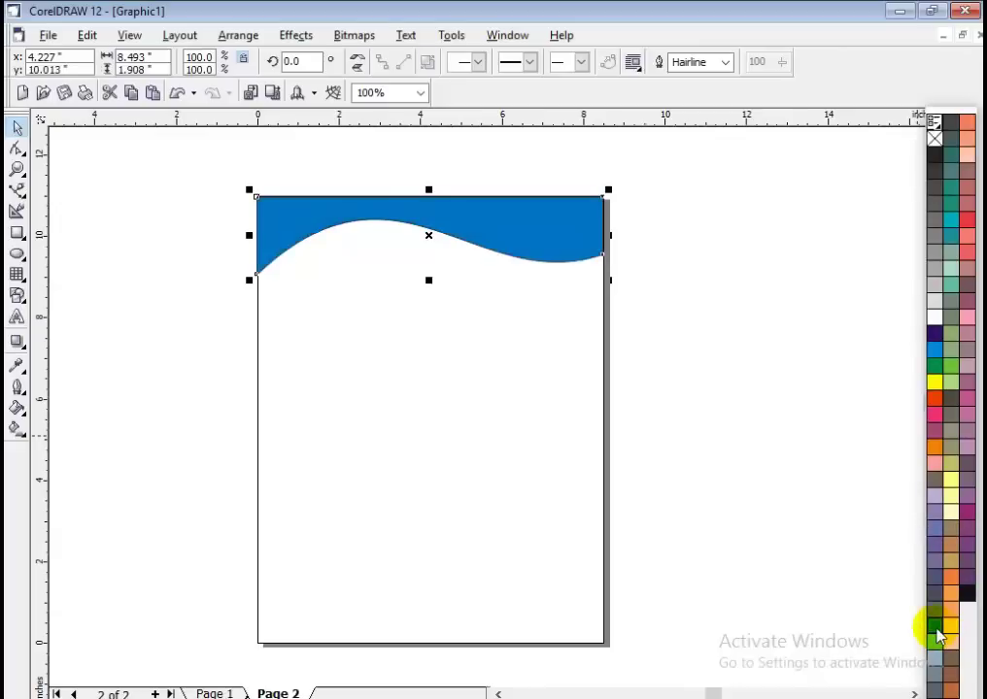
click(935, 335)
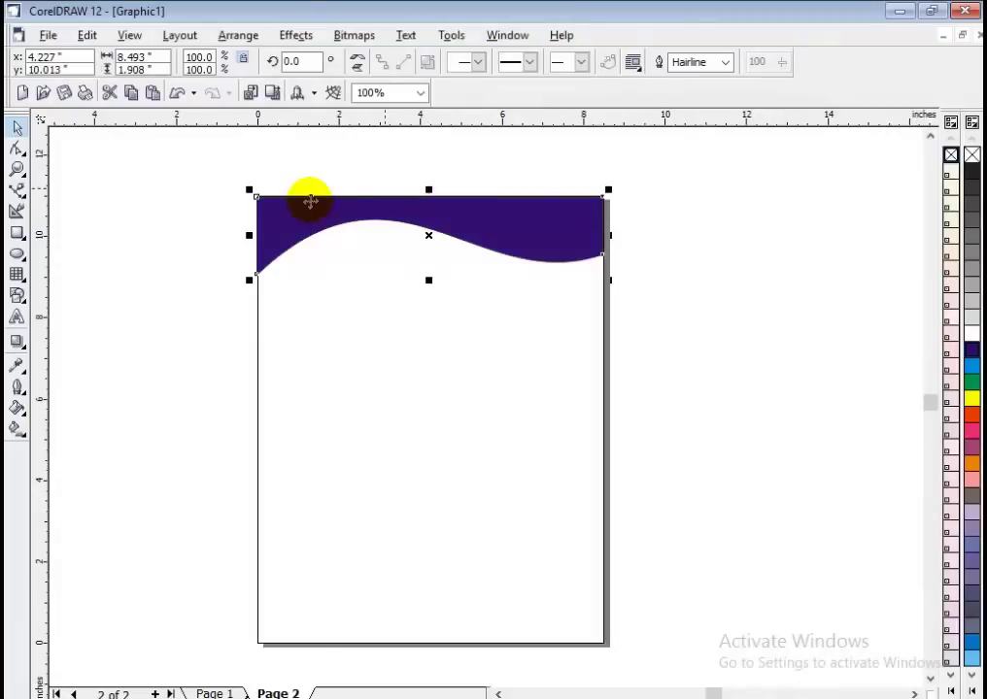
Apply a 50% Uniform transparency to the purple wave, softening it to lavender.
click(22, 350)
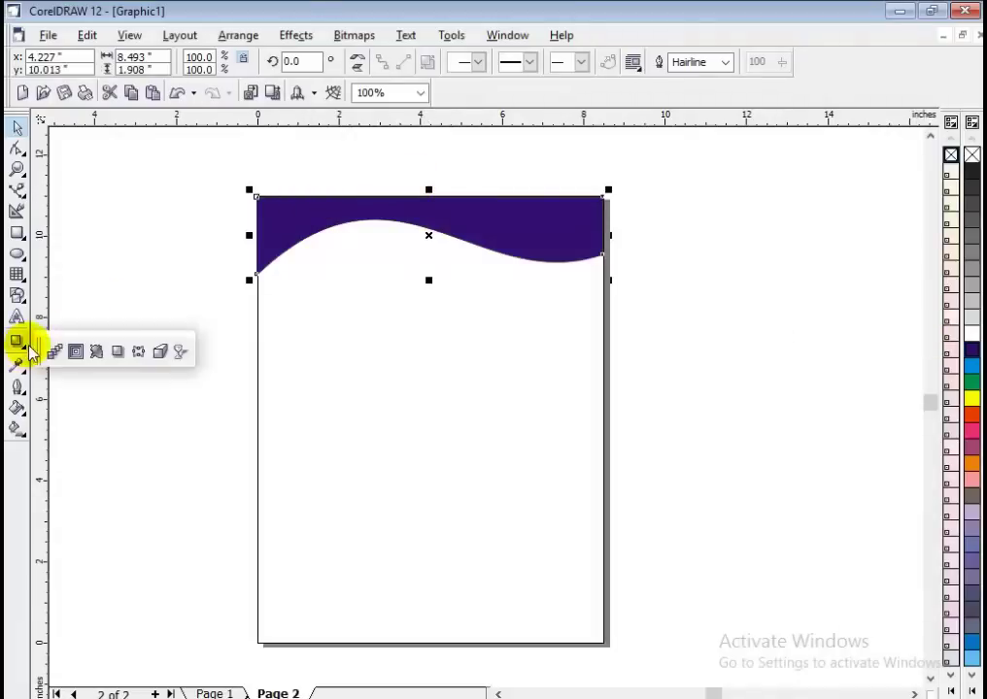
click(181, 358)
click(122, 61)
click(112, 315)
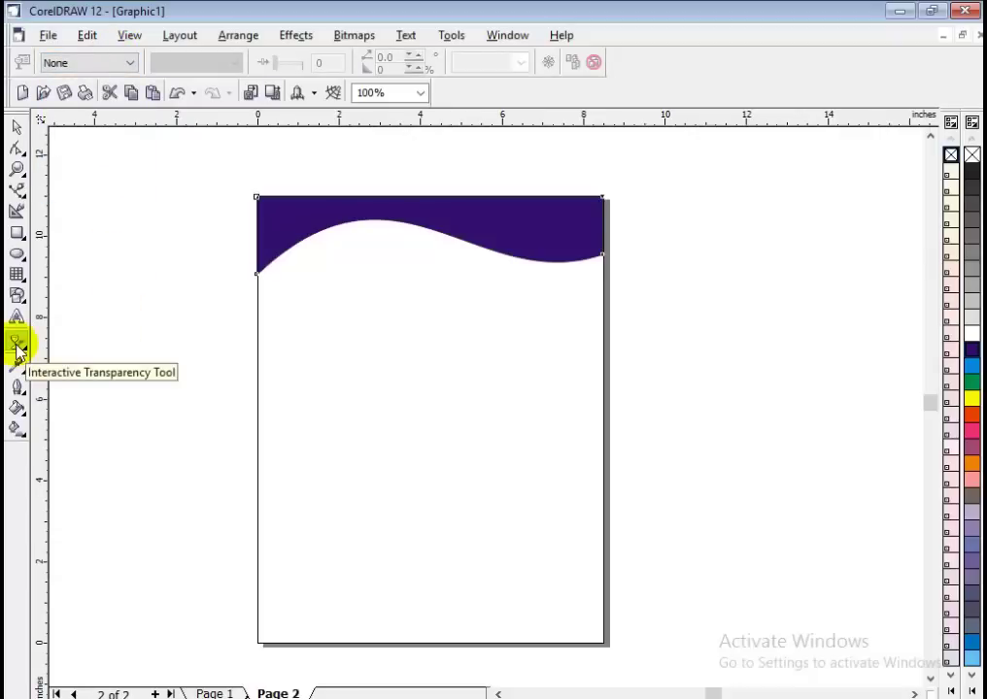
click(113, 63)
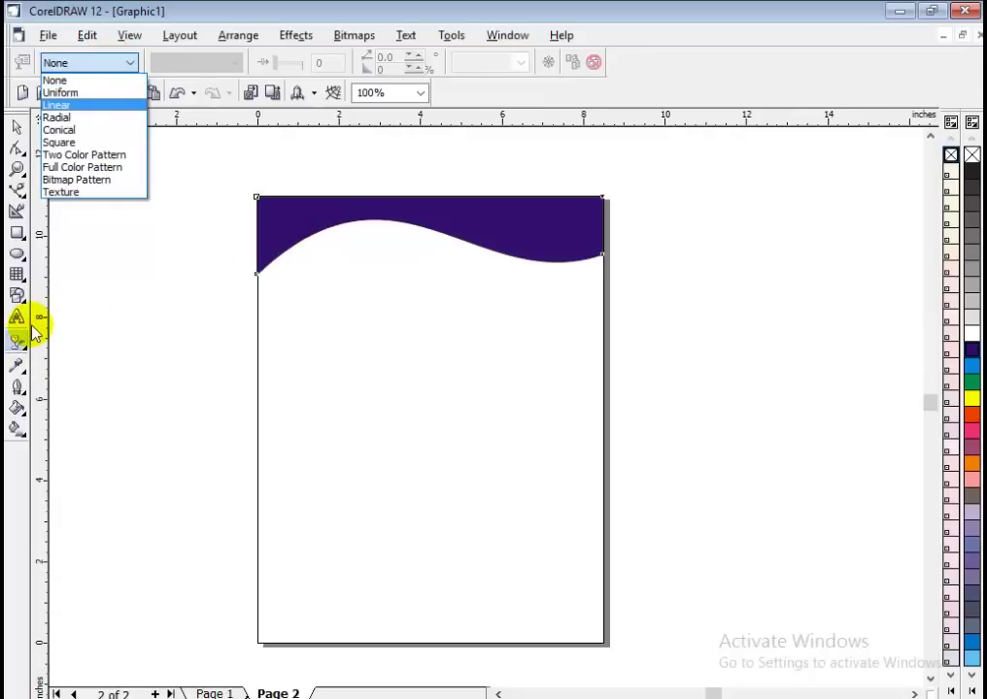
click(62, 92)
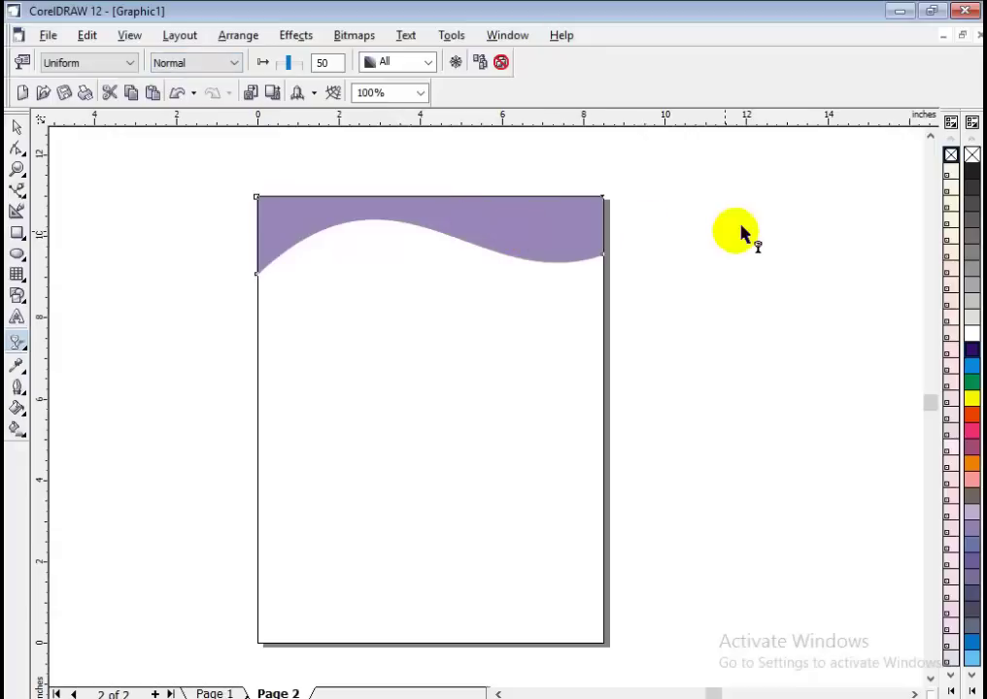
click(17, 128)
click(178, 189)
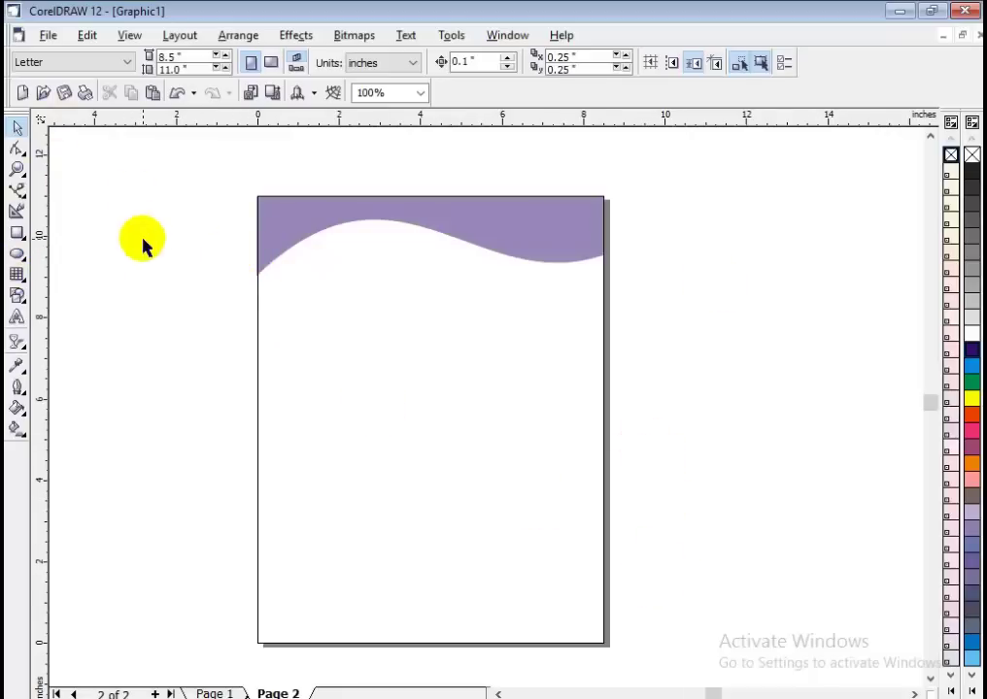
click(47, 35)
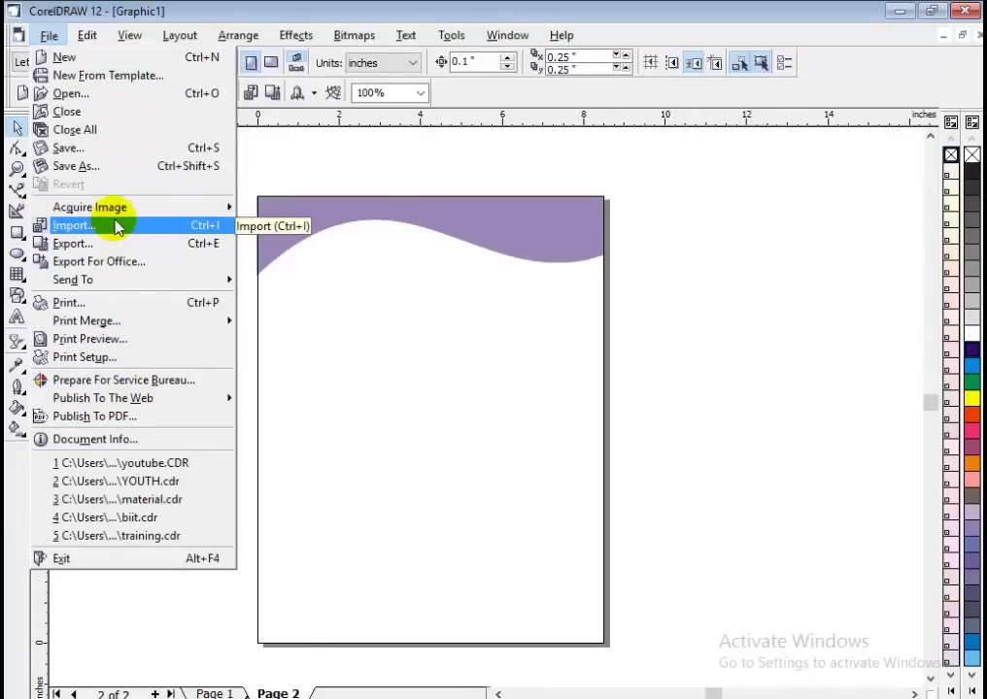
Import the brilainfo.png logo image into the drawing.
key(Escape)
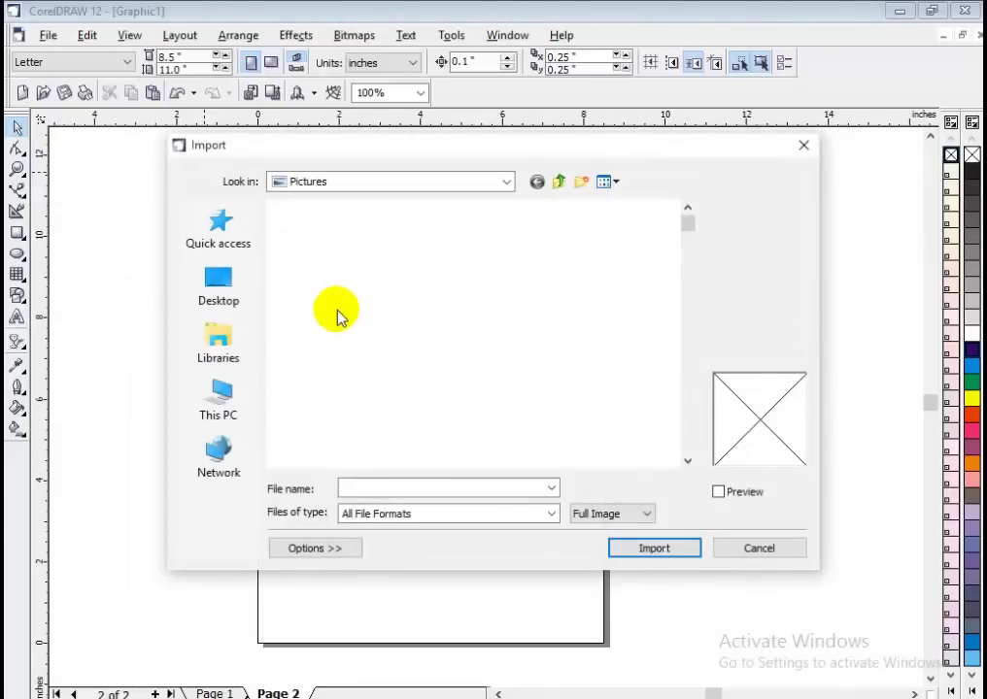
scroll(435, 390, down, 5)
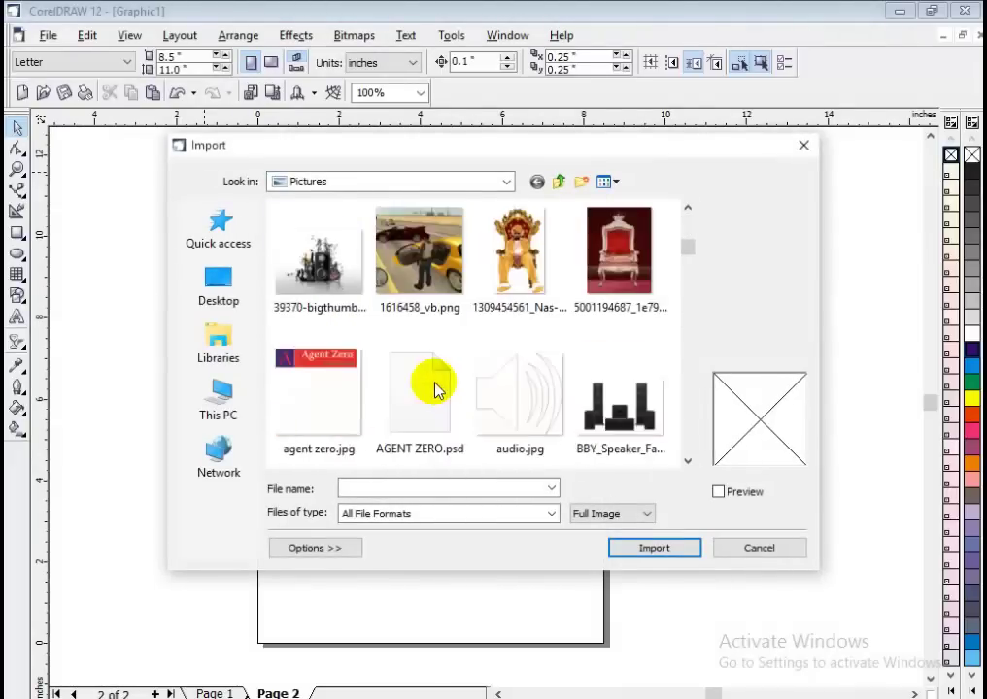
scroll(435, 389, down, 5)
scroll(529, 385, down, 3)
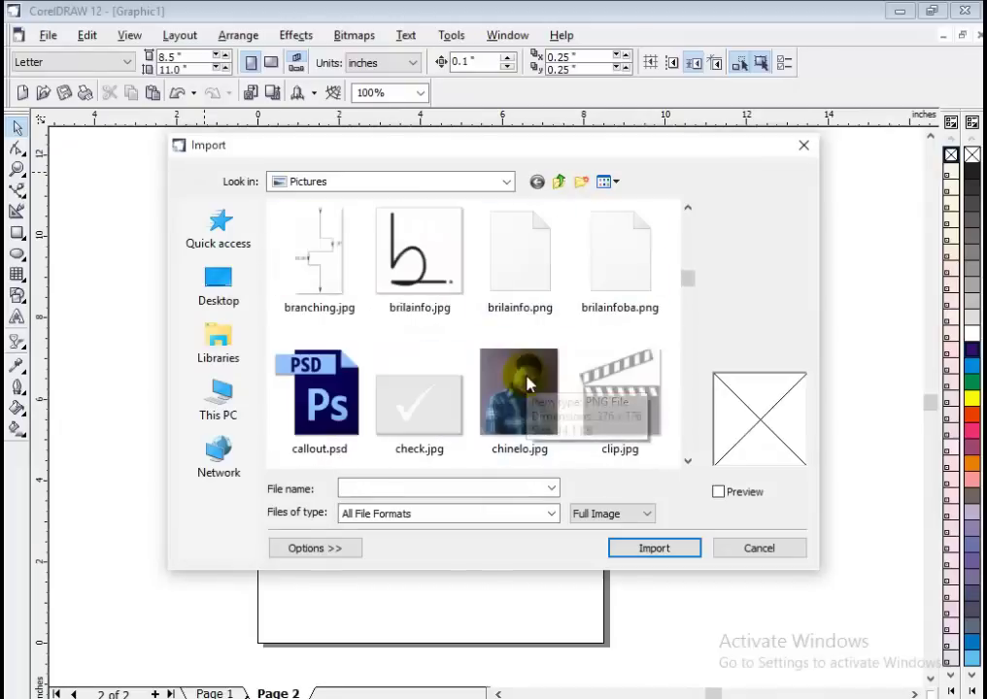
scroll(441, 276, up, 2)
scroll(519, 341, up, 2)
scroll(511, 340, down, 4)
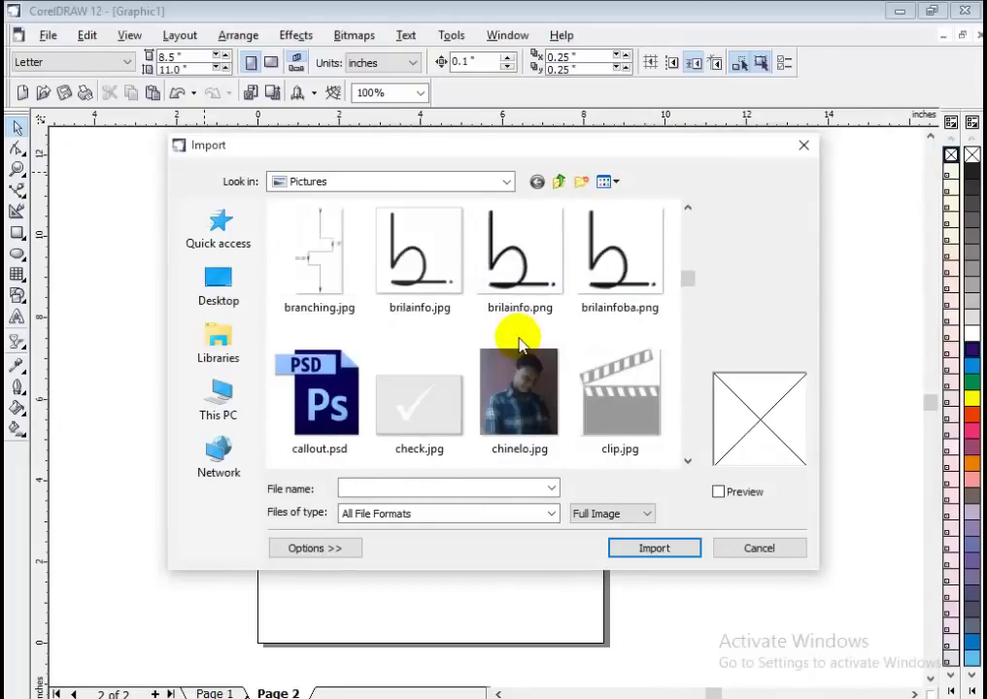
click(426, 280)
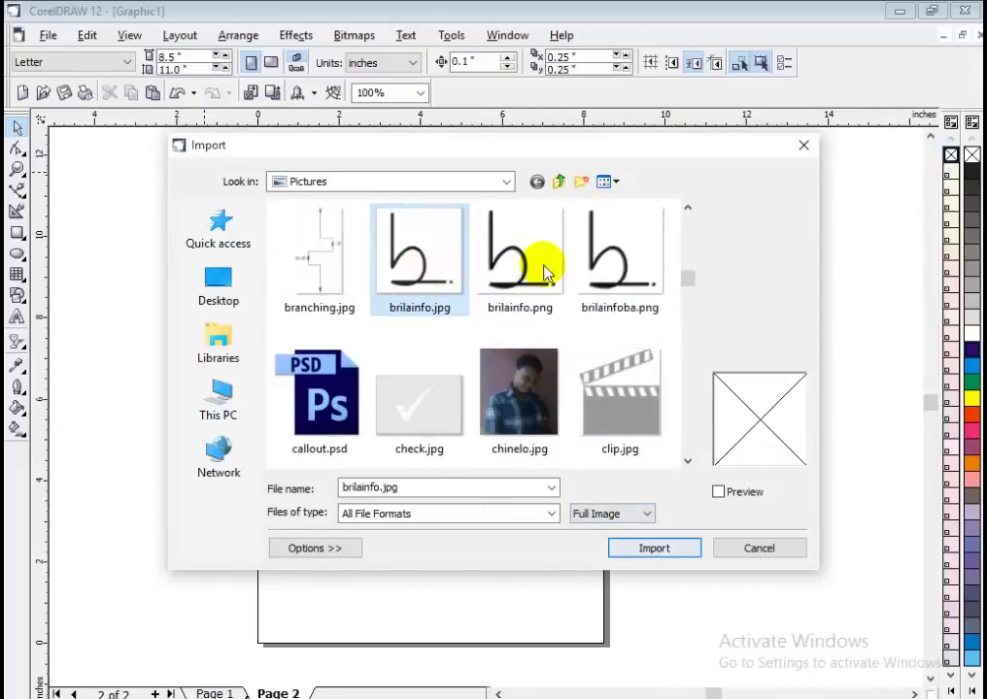
click(510, 224)
click(670, 548)
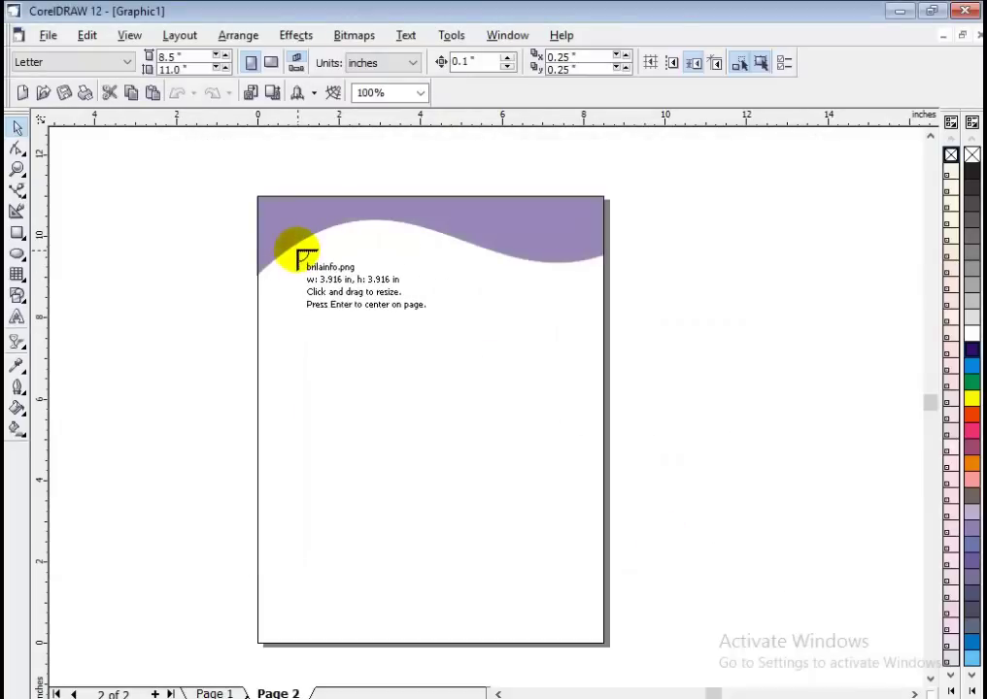
Place the logo about 1.736 inches wide at the right end of the wave.
drag(490, 253, 561, 317)
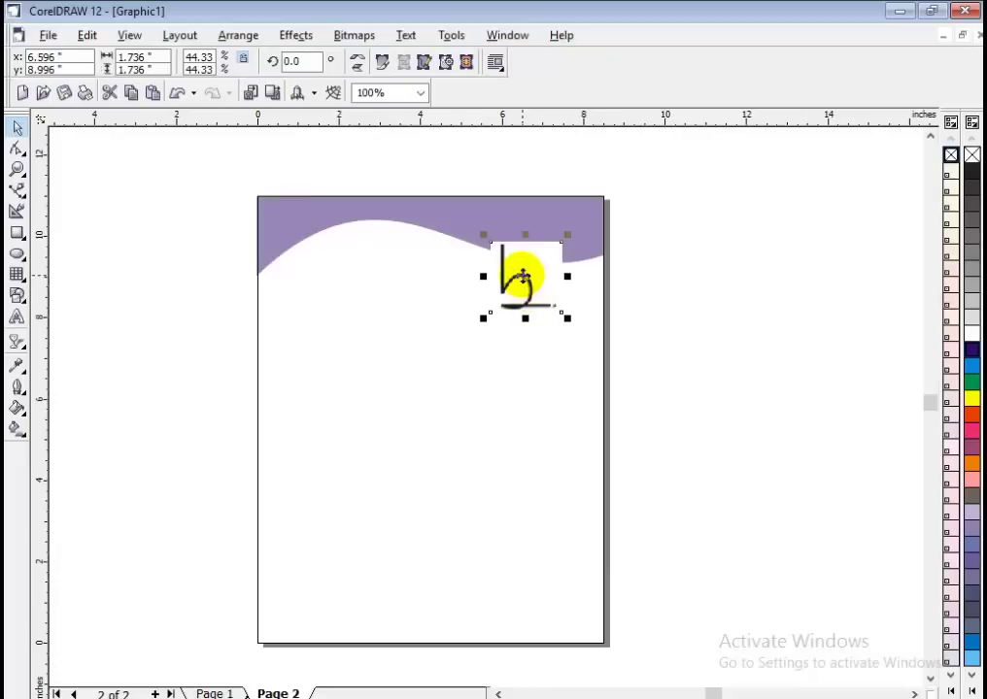
drag(520, 273, 531, 269)
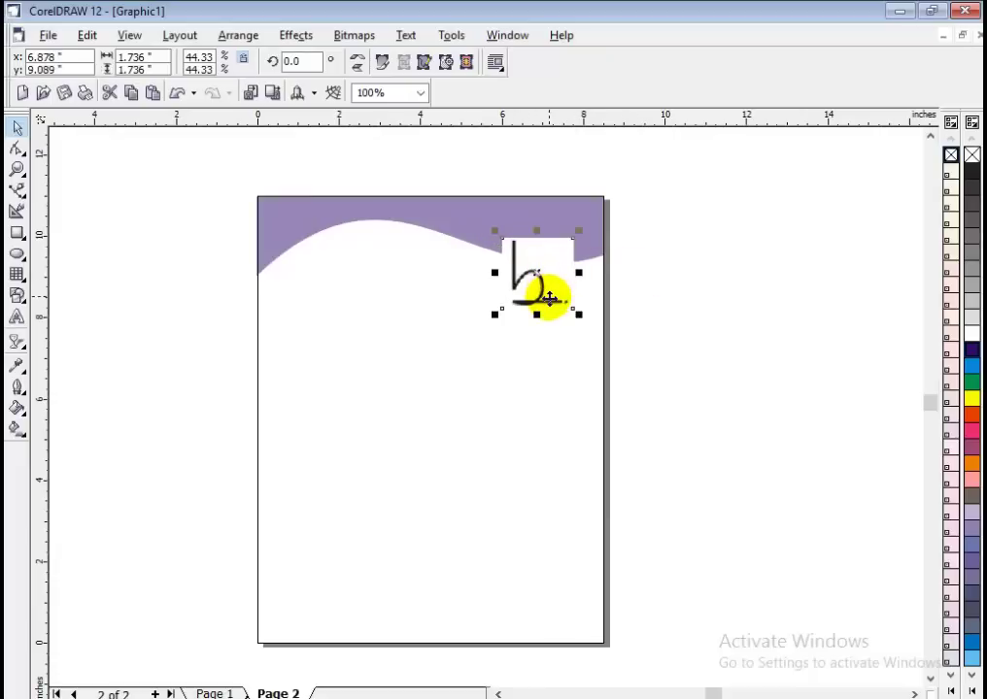
click(656, 698)
click(552, 621)
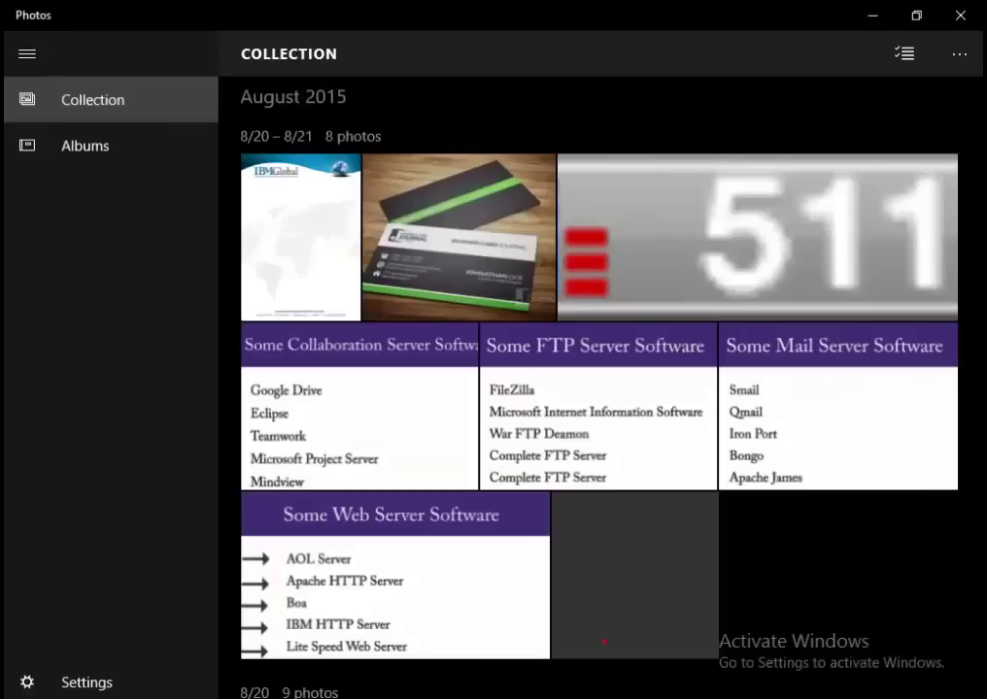
click(714, 654)
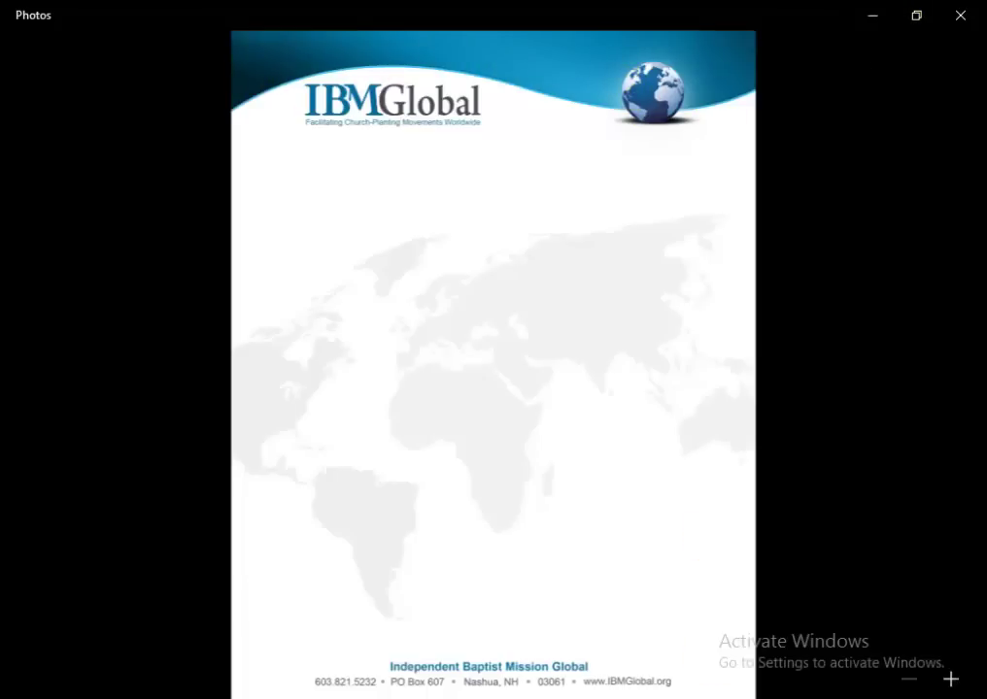
key(alt+Tab)
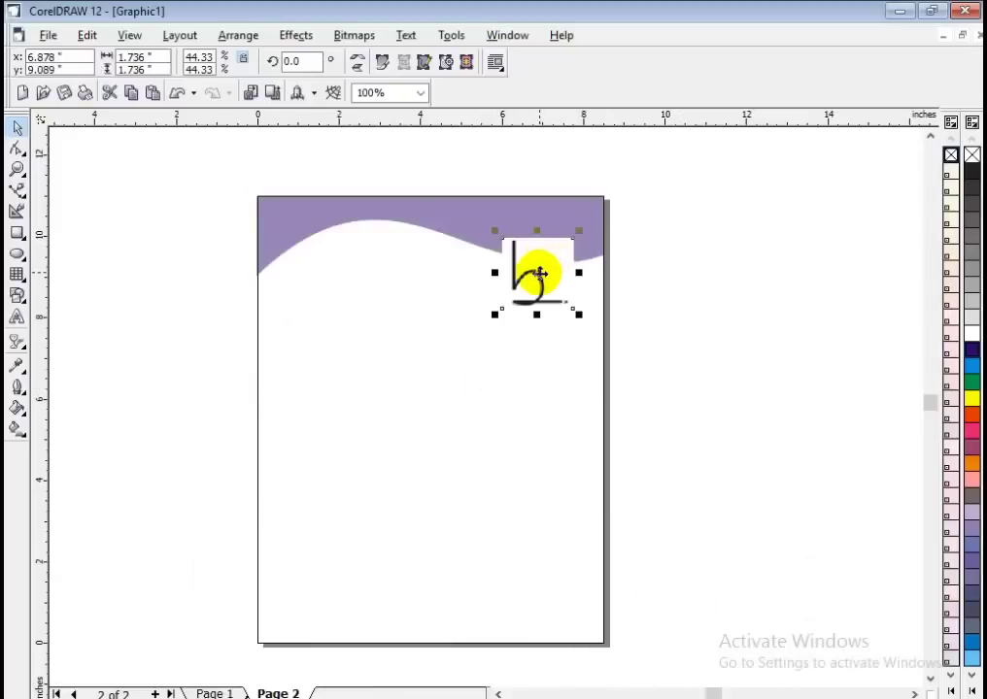
Raise the logo slightly, convert it to a bitmap, and bring up the Bitmap Color Mask docker.
drag(539, 275, 540, 262)
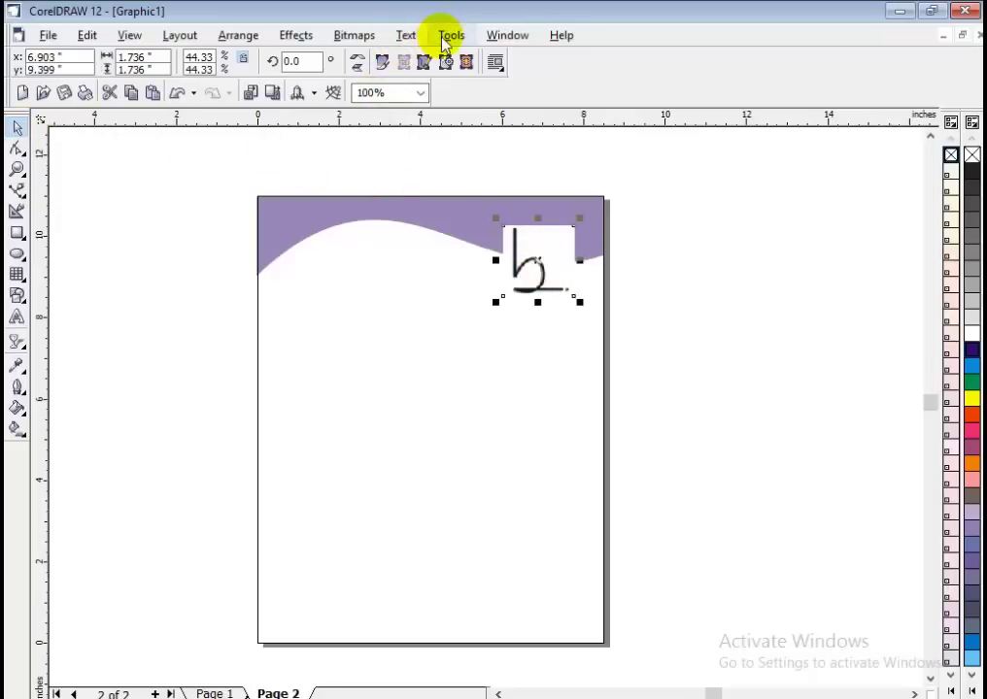
click(356, 39)
click(371, 60)
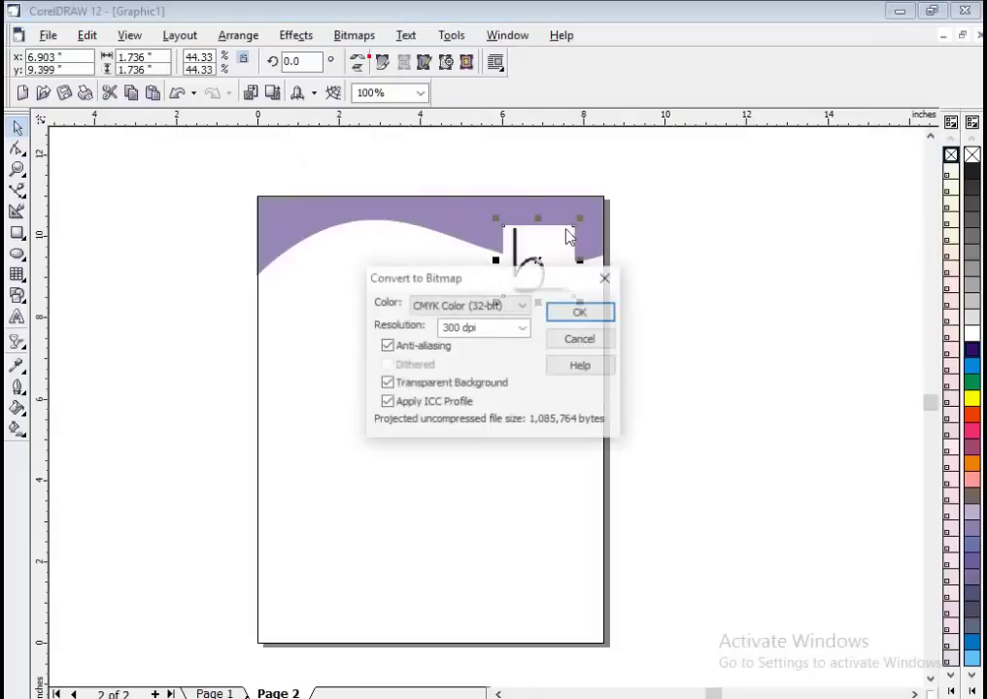
click(576, 312)
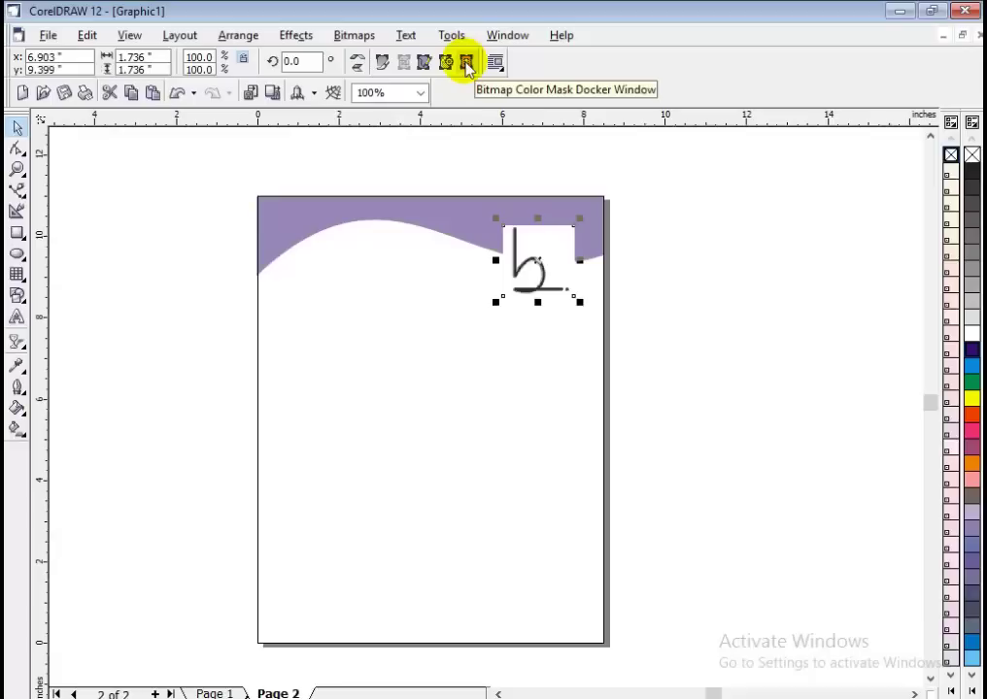
click(467, 64)
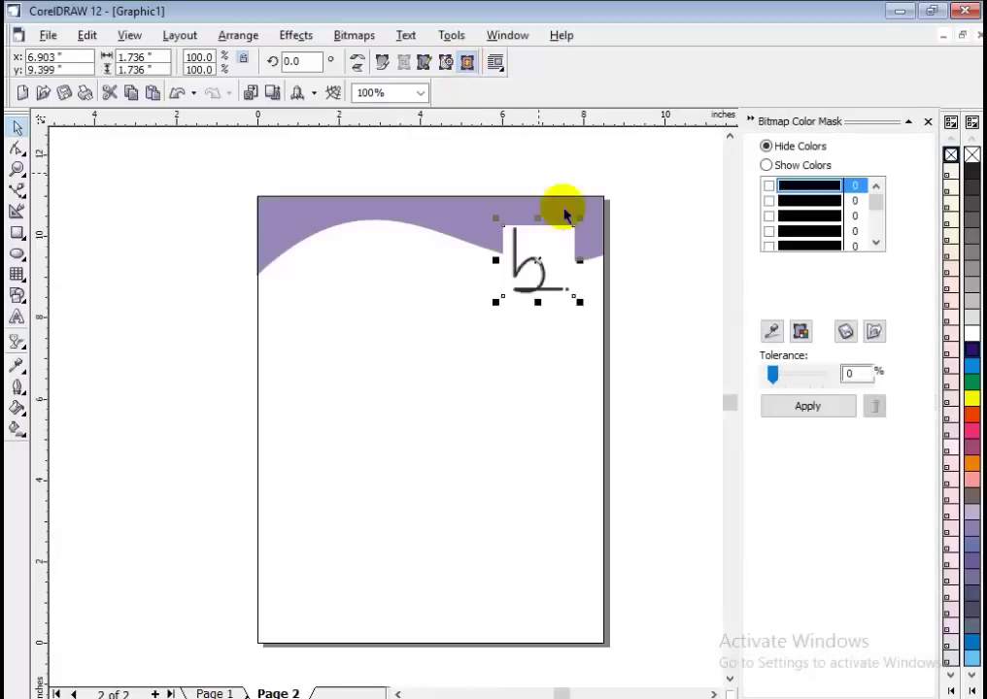
Sample the logo's white background and hide it with a 19% colour tolerance mask.
click(773, 332)
click(547, 231)
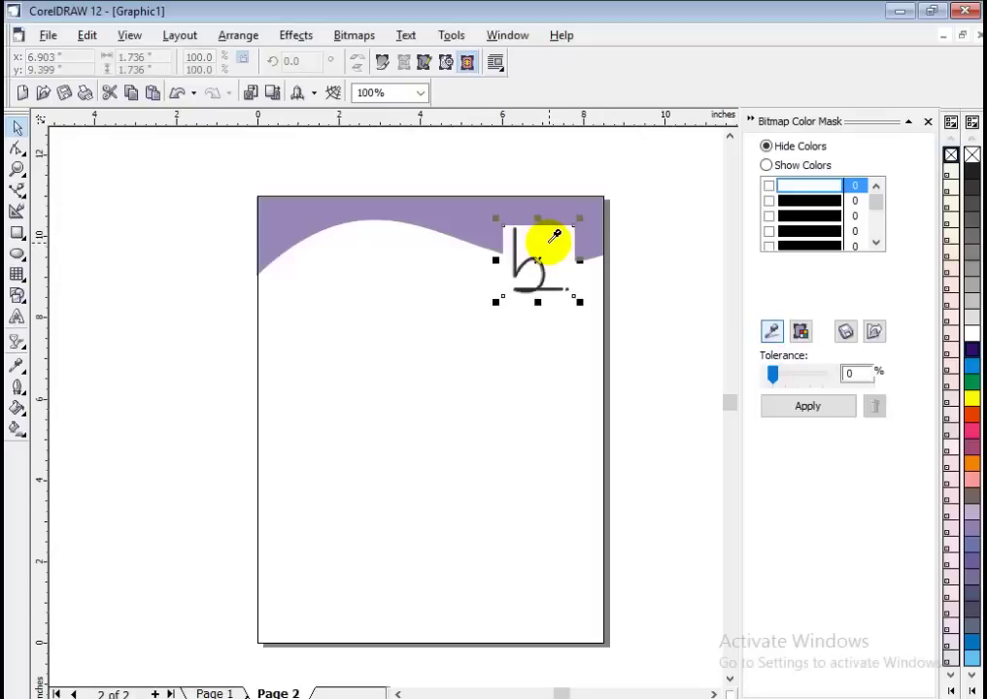
click(549, 241)
click(816, 411)
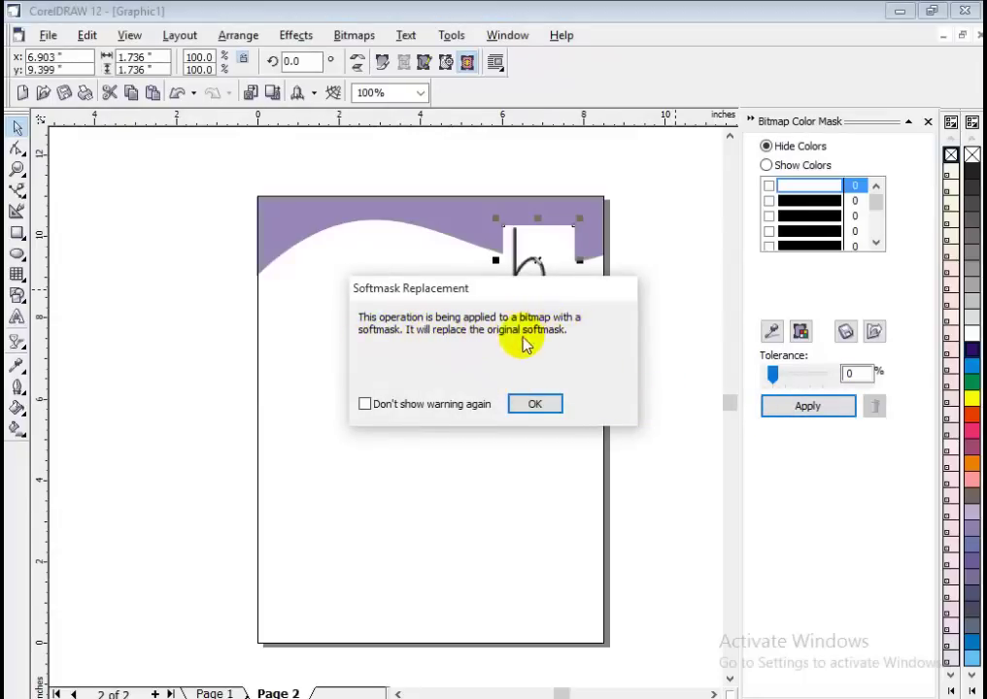
click(536, 404)
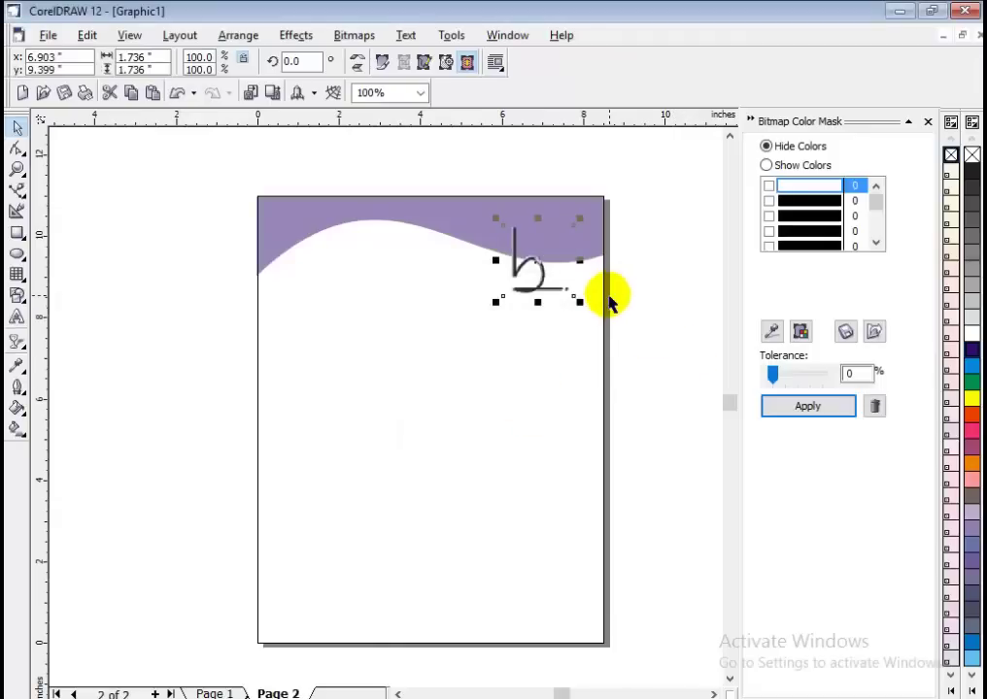
mouse_move(783, 377)
mouse_down()
mouse_move(773, 370)
mouse_move(787, 381)
mouse_up()
click(793, 406)
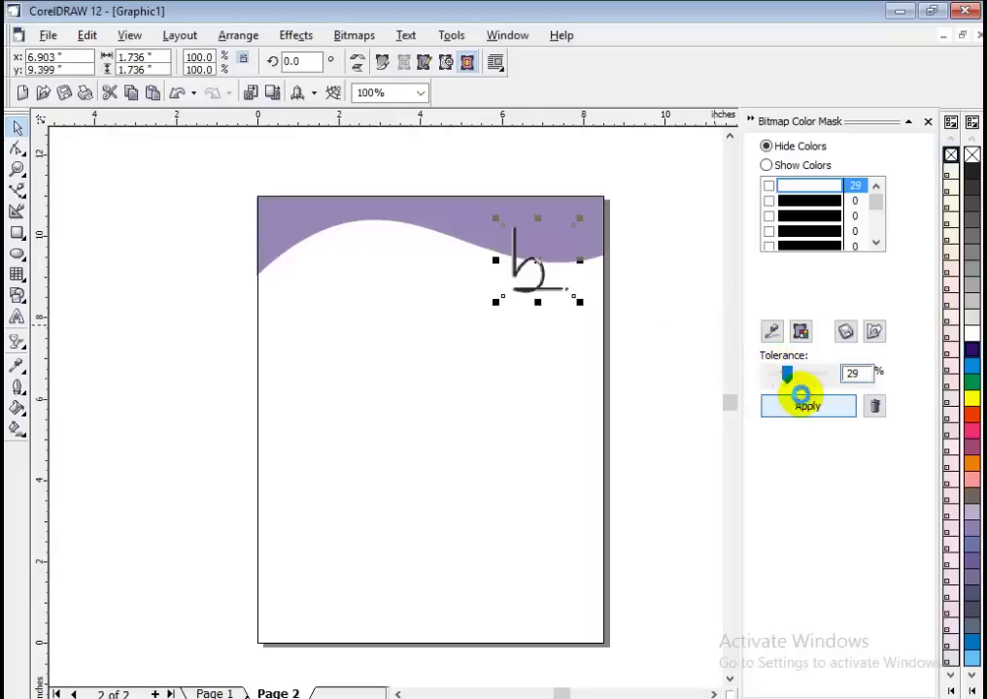
click(795, 404)
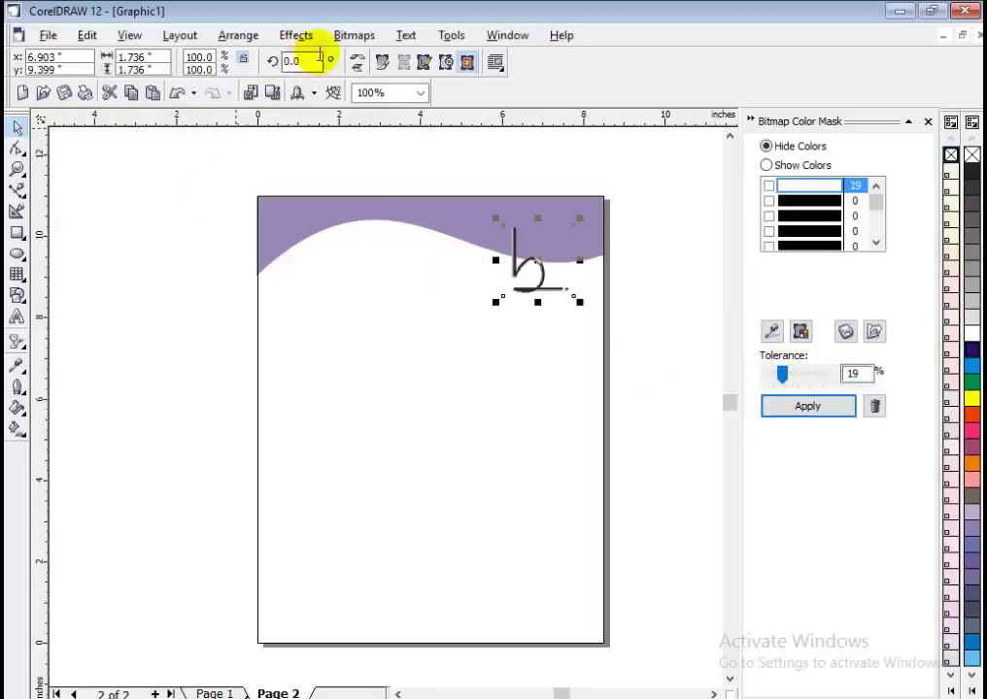
Convert the masked logo to a bitmap and shift it slightly right.
click(354, 37)
click(370, 60)
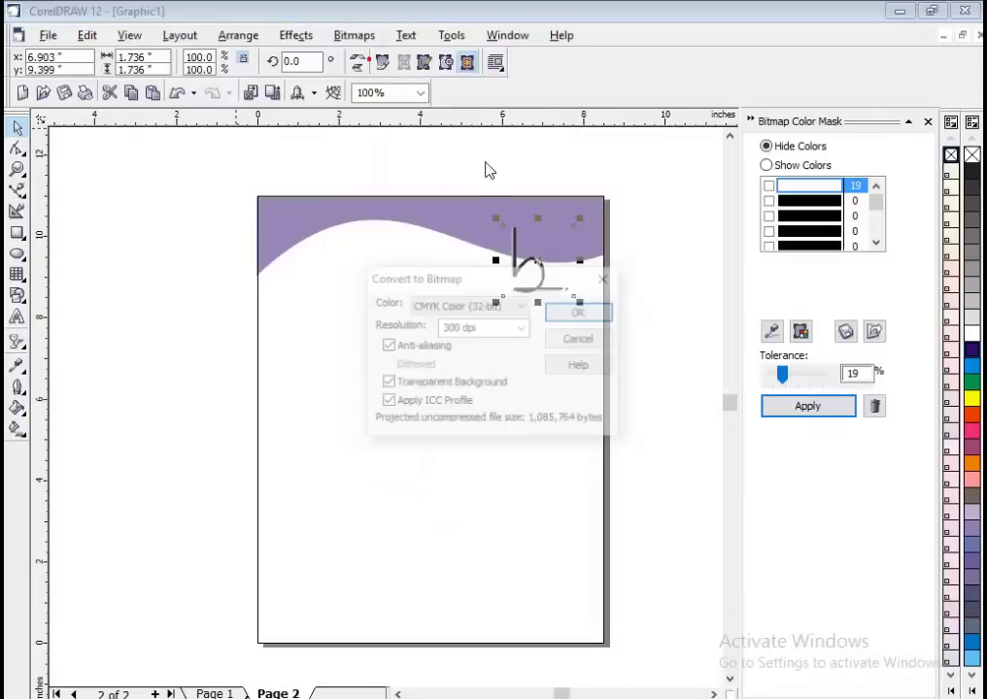
click(579, 313)
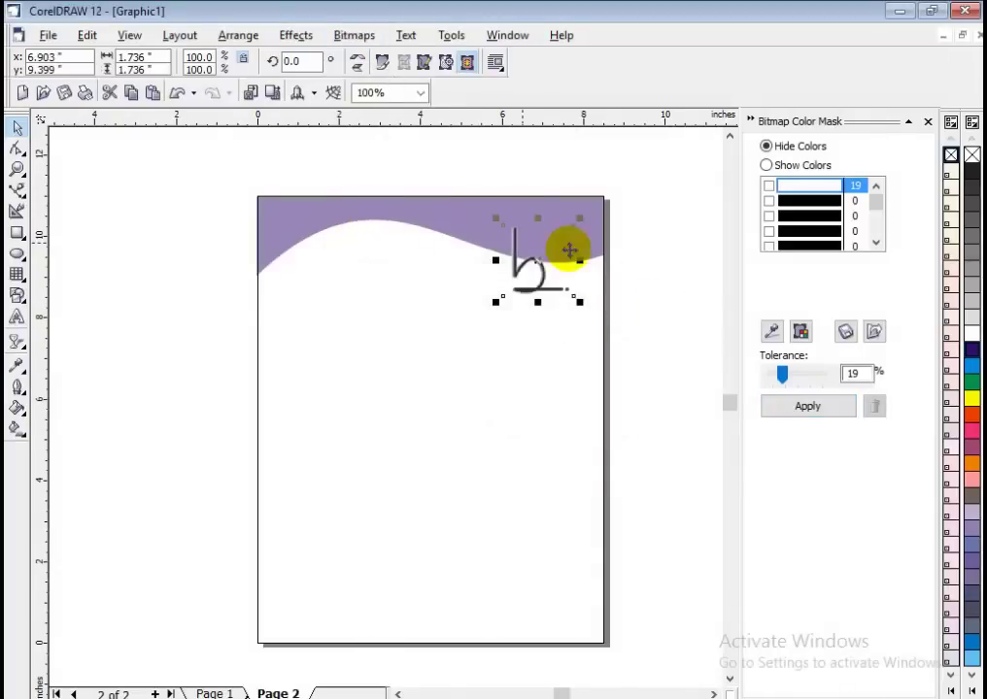
mouse_move(540, 261)
mouse_down()
mouse_move(531, 264)
mouse_move(554, 258)
mouse_up()
click(639, 275)
click(691, 280)
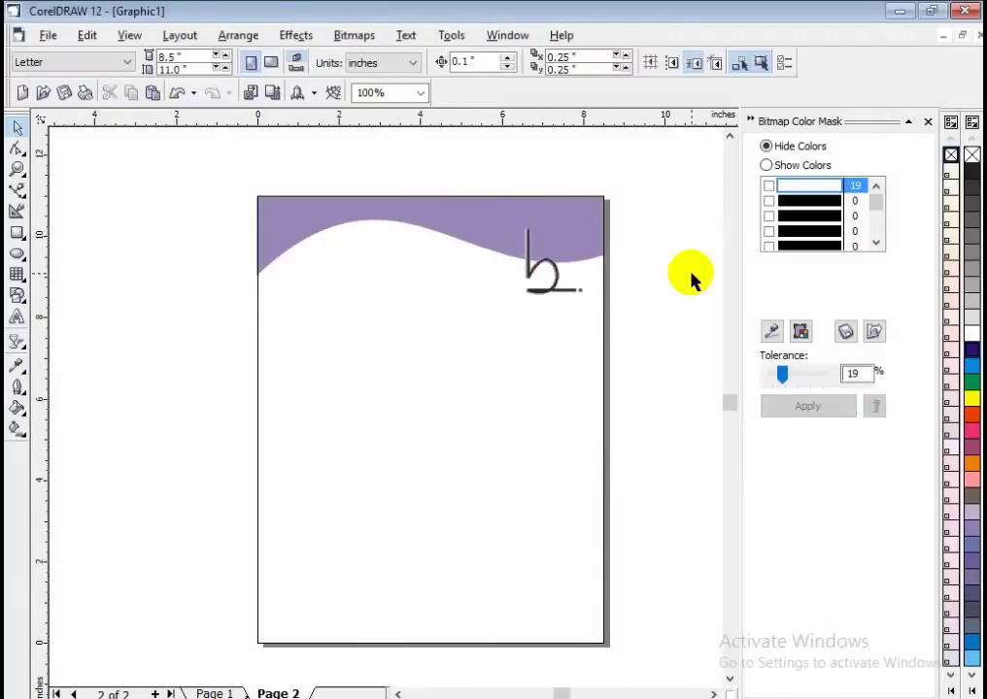
Nudge the b logo up and right to about 7.32 x 9.574 inches on the wave.
click(540, 275)
key(Right)
key(Up)
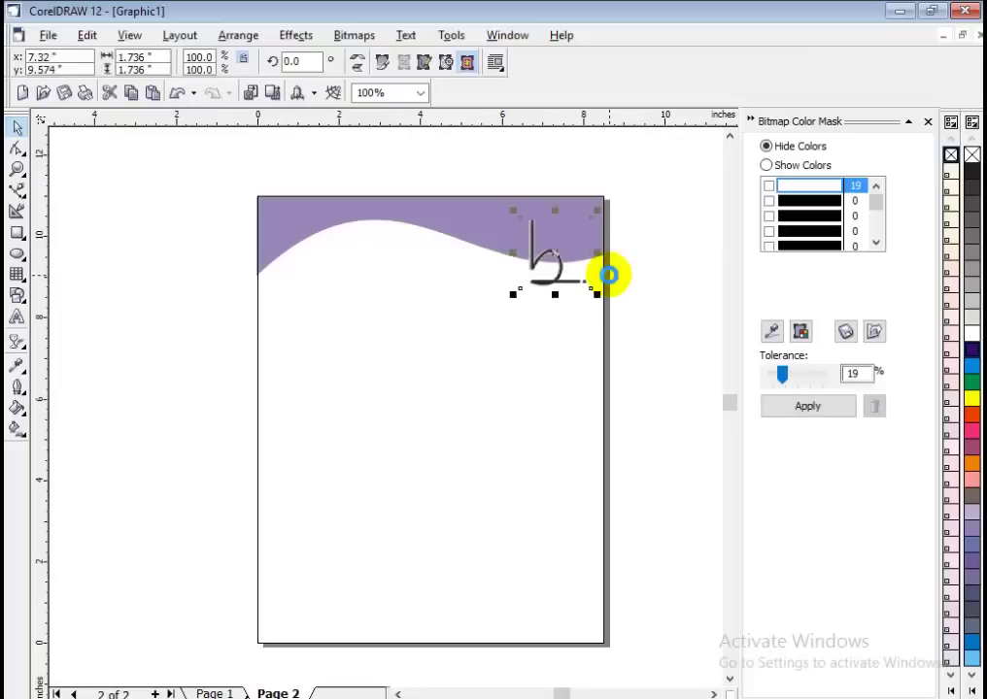
click(608, 275)
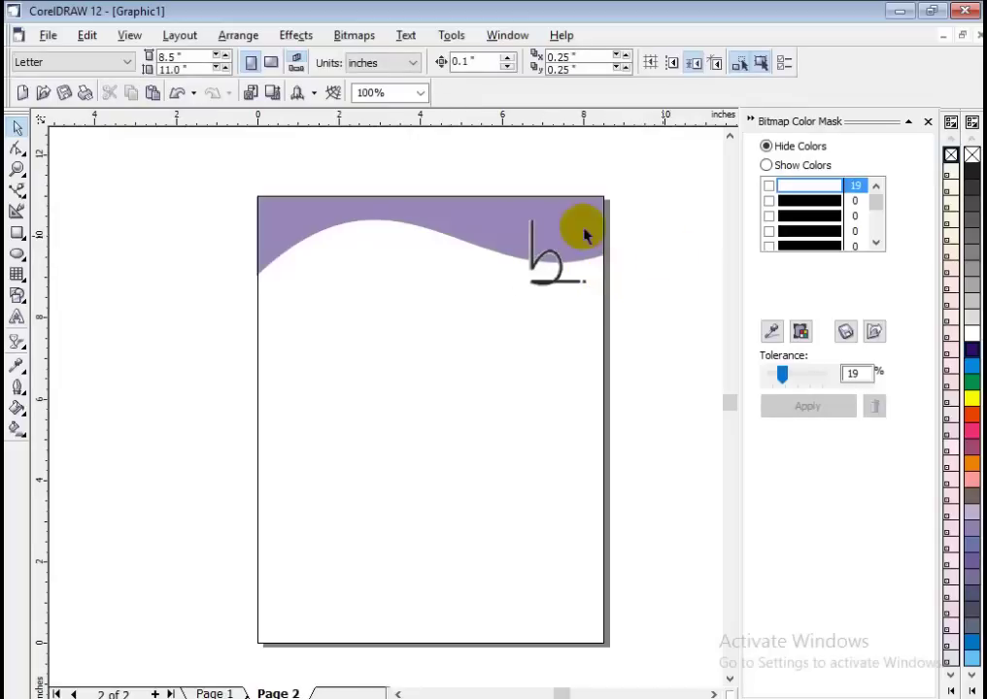
click(507, 219)
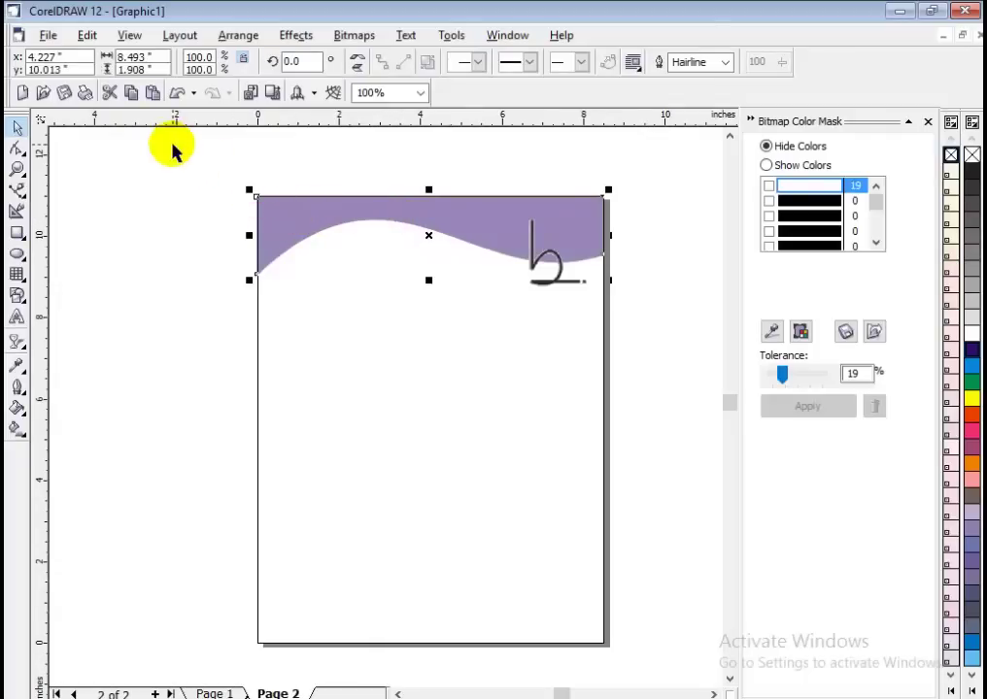
Clear the wave header's transparency so it shows solid dark purple, and reselect it.
click(19, 344)
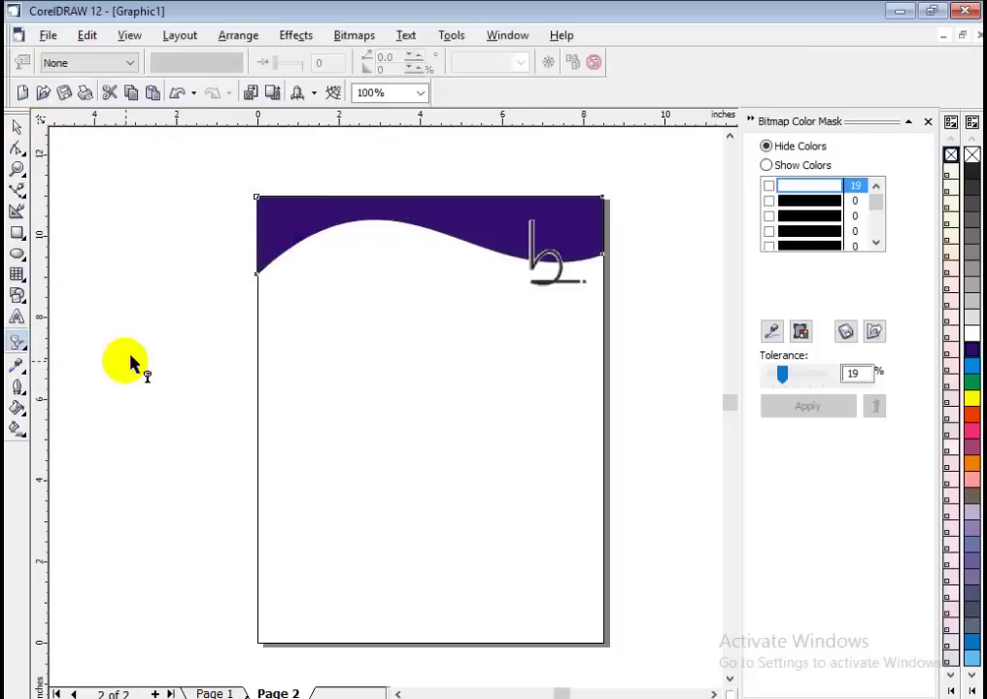
click(17, 127)
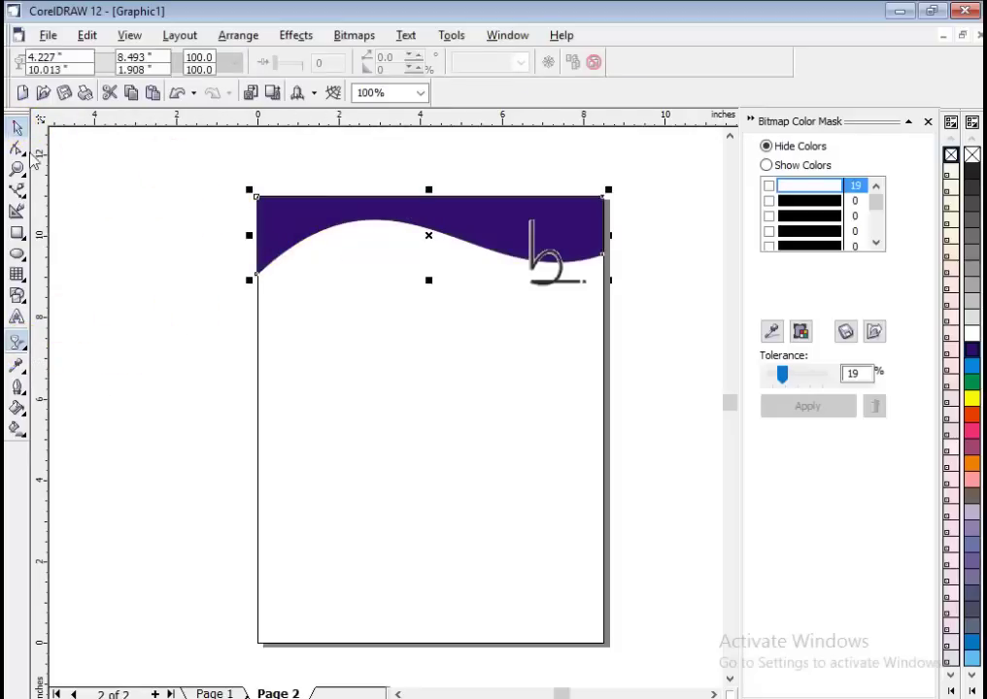
click(23, 398)
click(19, 408)
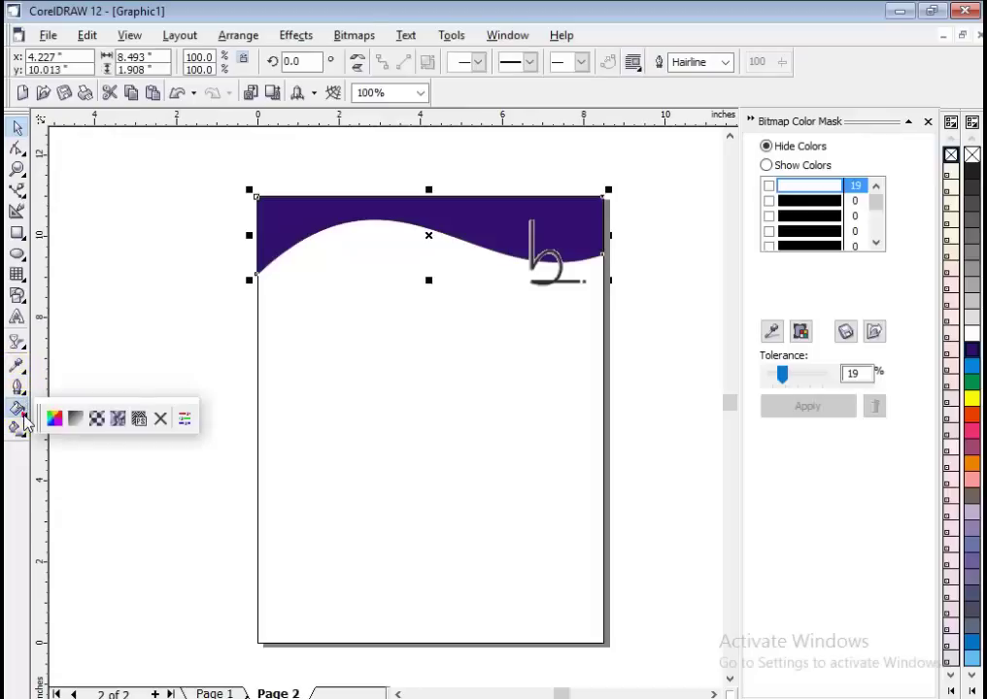
Open the wave's Fountain Fill settings and set a linear gradient angle of 45°.
click(76, 421)
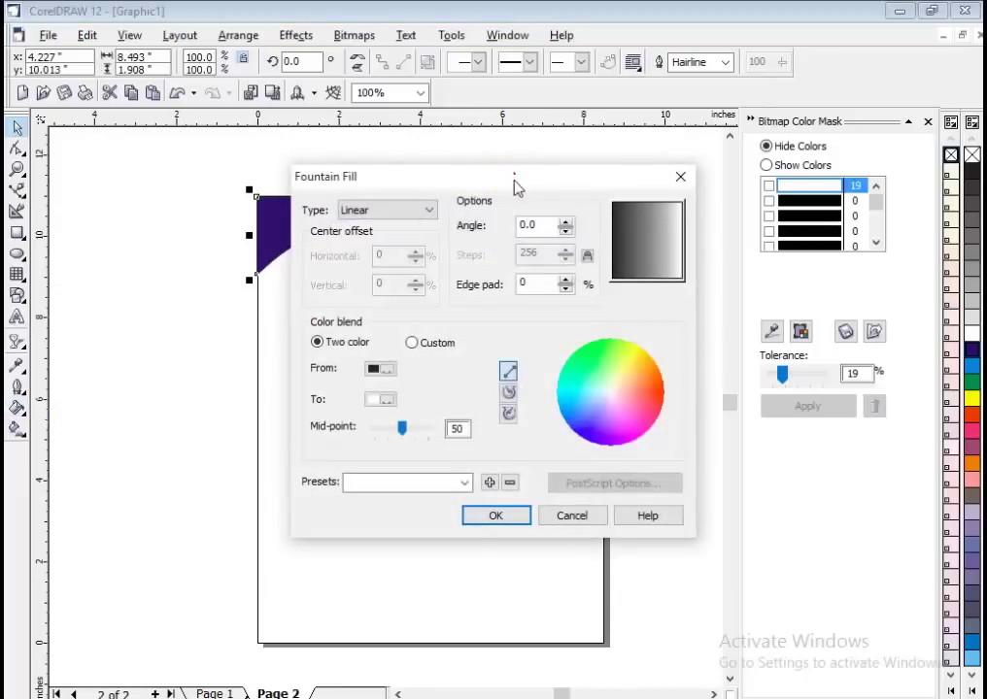
drag(514, 185, 495, 248)
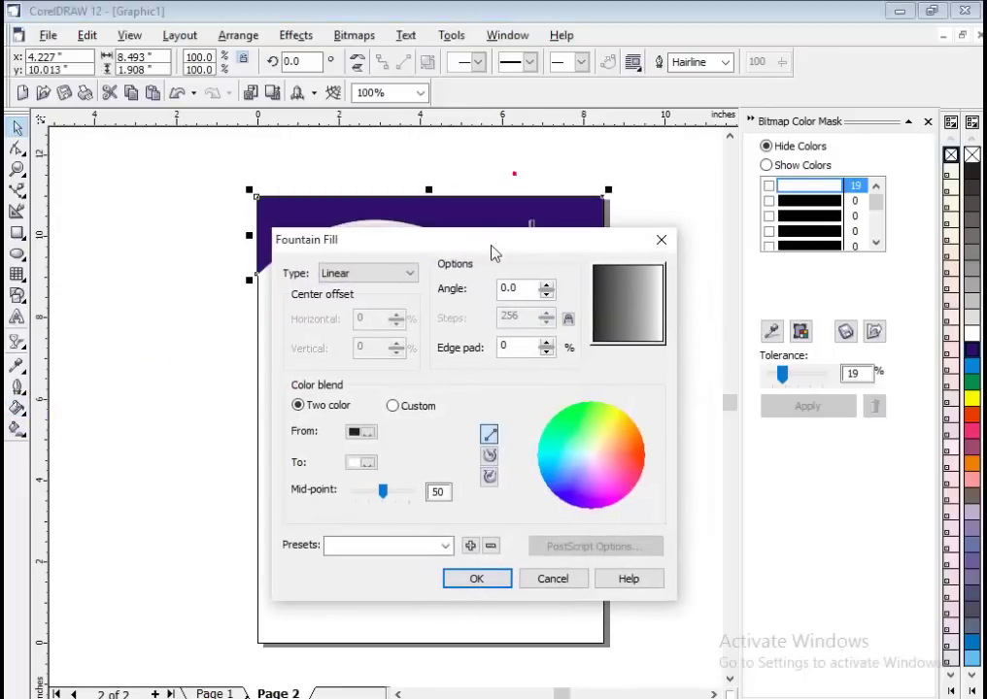
click(392, 406)
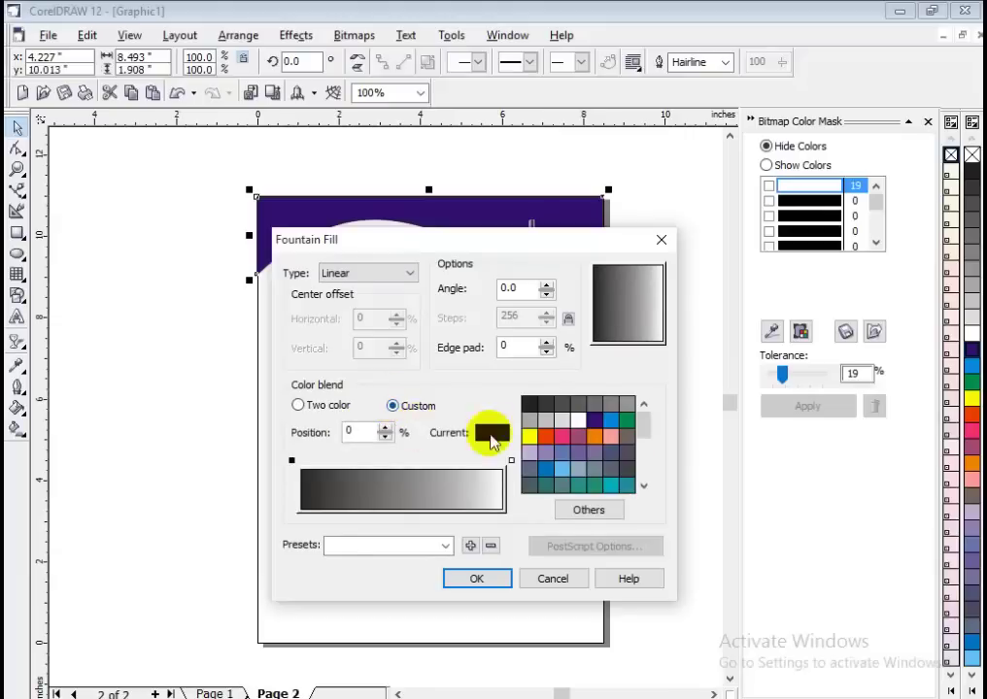
click(648, 307)
drag(648, 307, 652, 292)
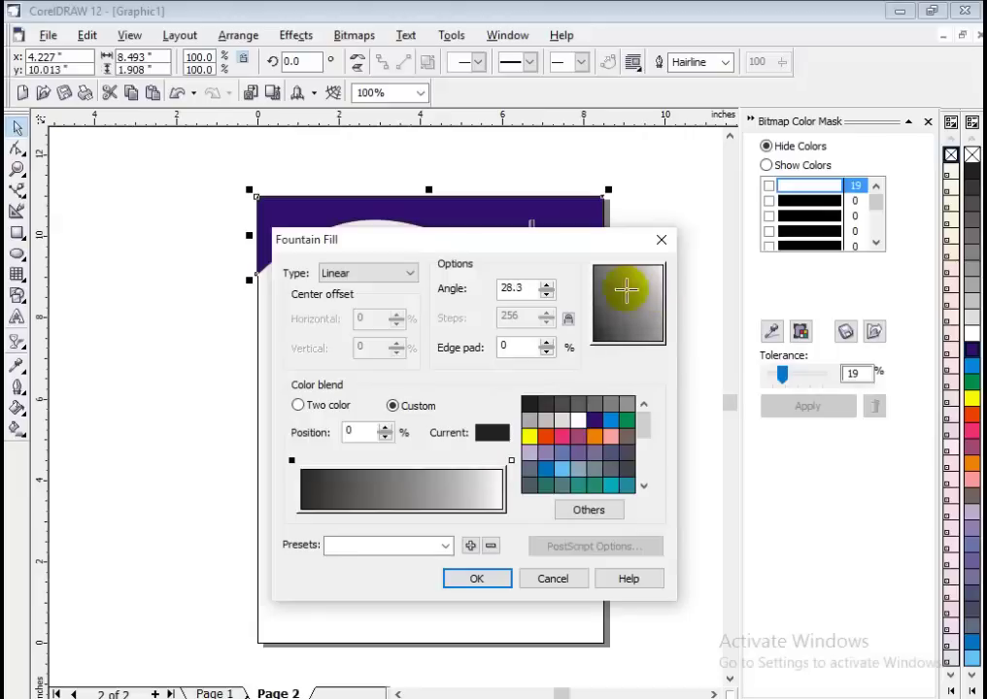
click(531, 288)
drag(531, 288, 489, 287)
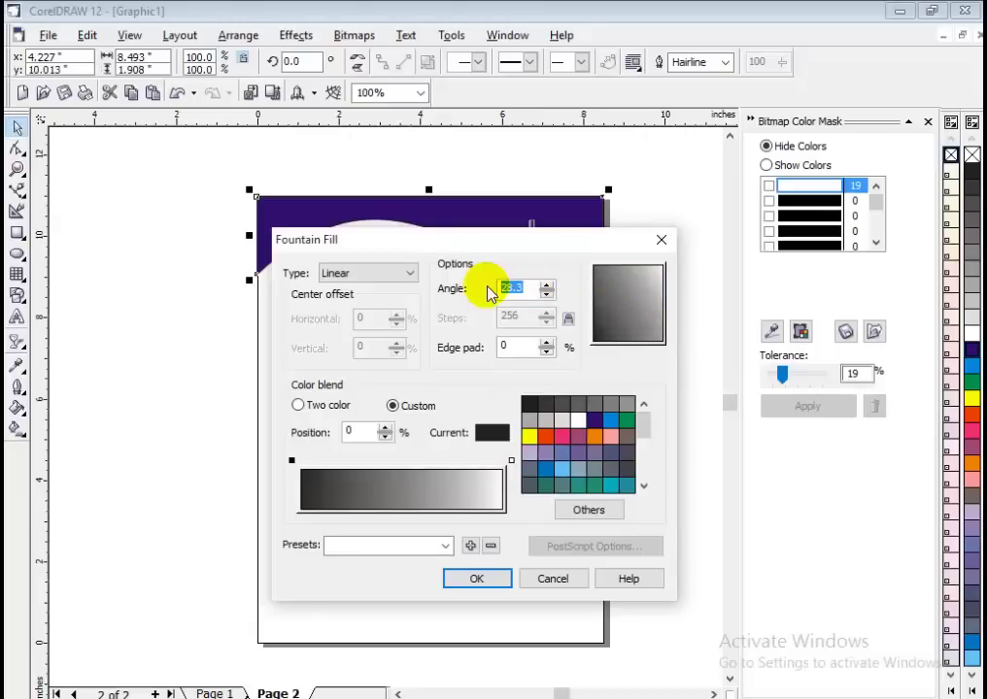
text(45)
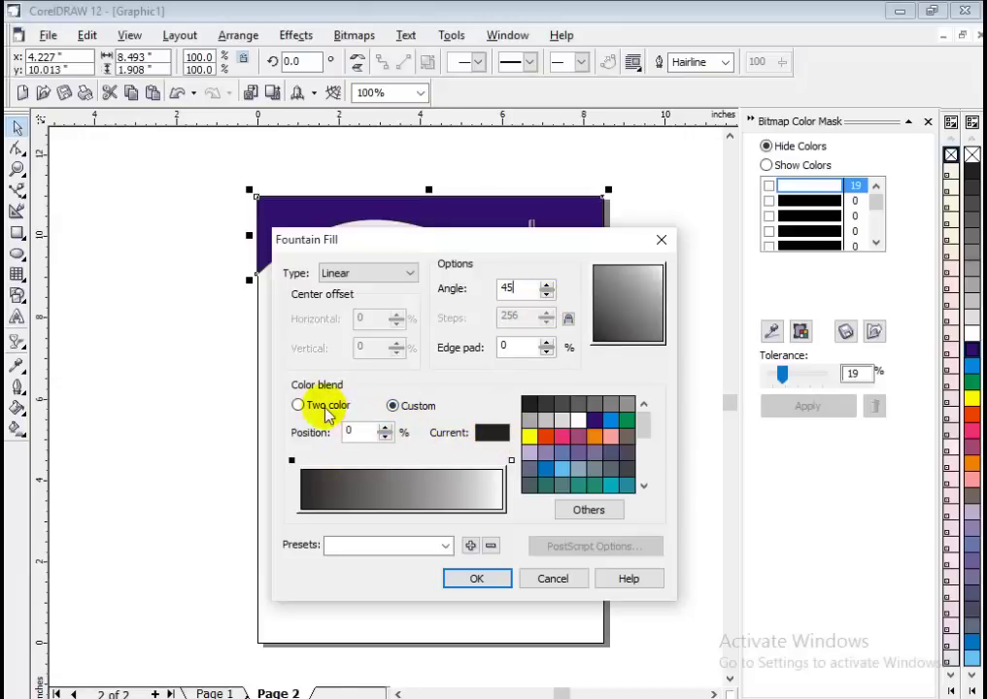
Make it a two-colour blend from dark blue to bright blue, midpoint 56, and apply it.
click(300, 406)
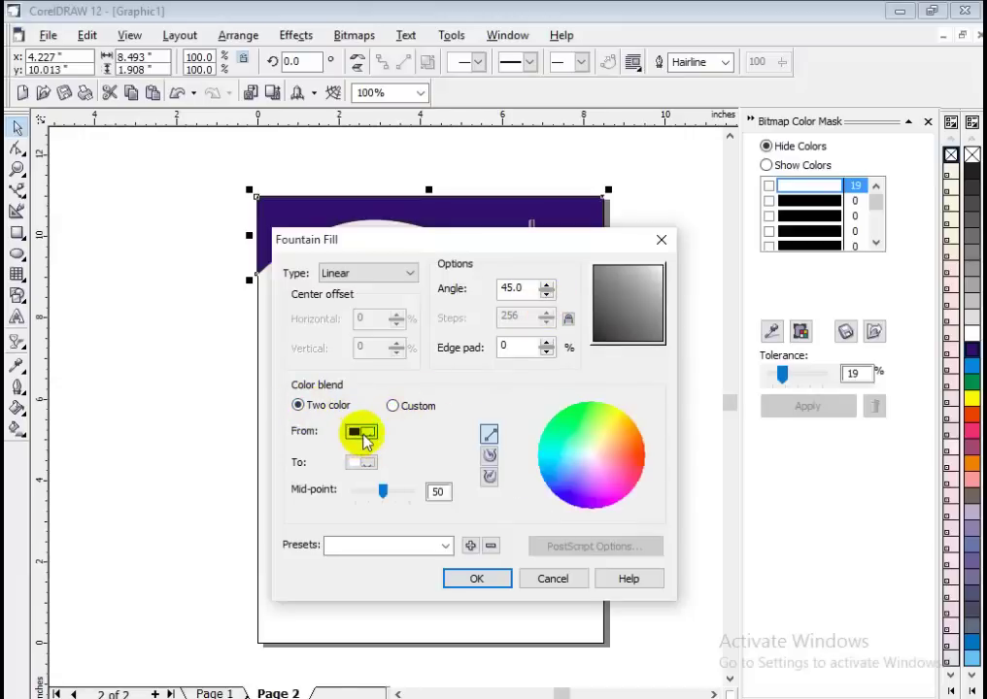
click(357, 432)
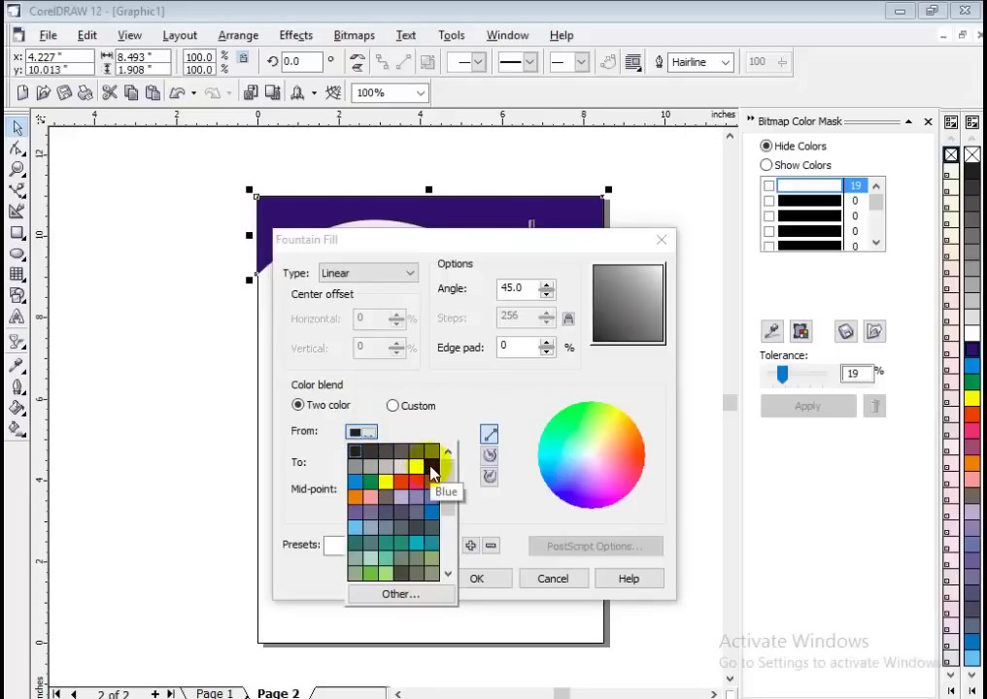
click(431, 470)
click(360, 462)
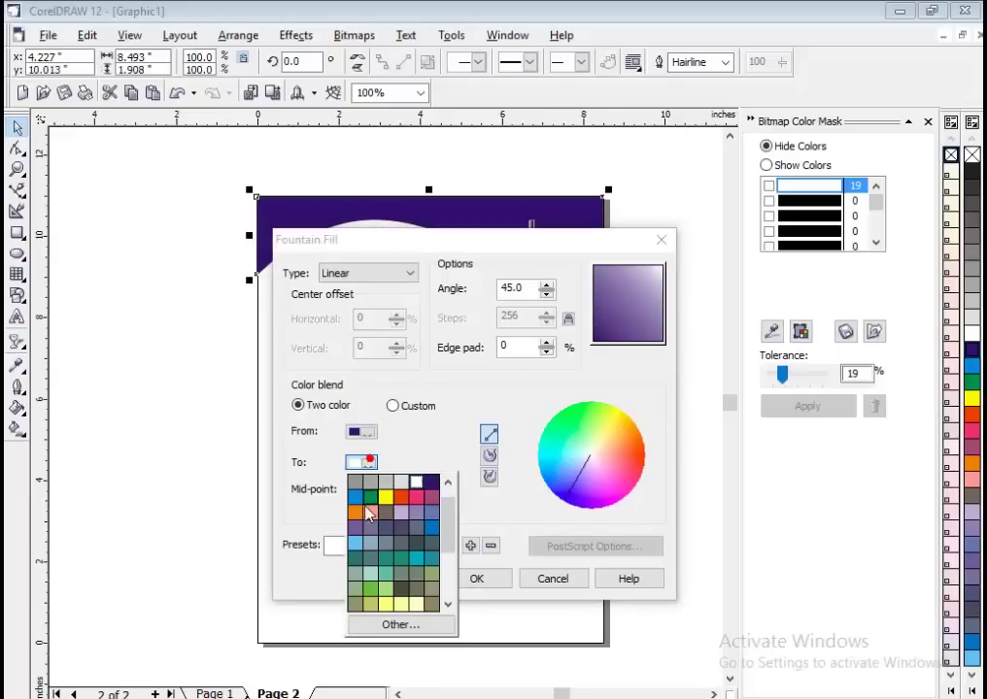
click(432, 527)
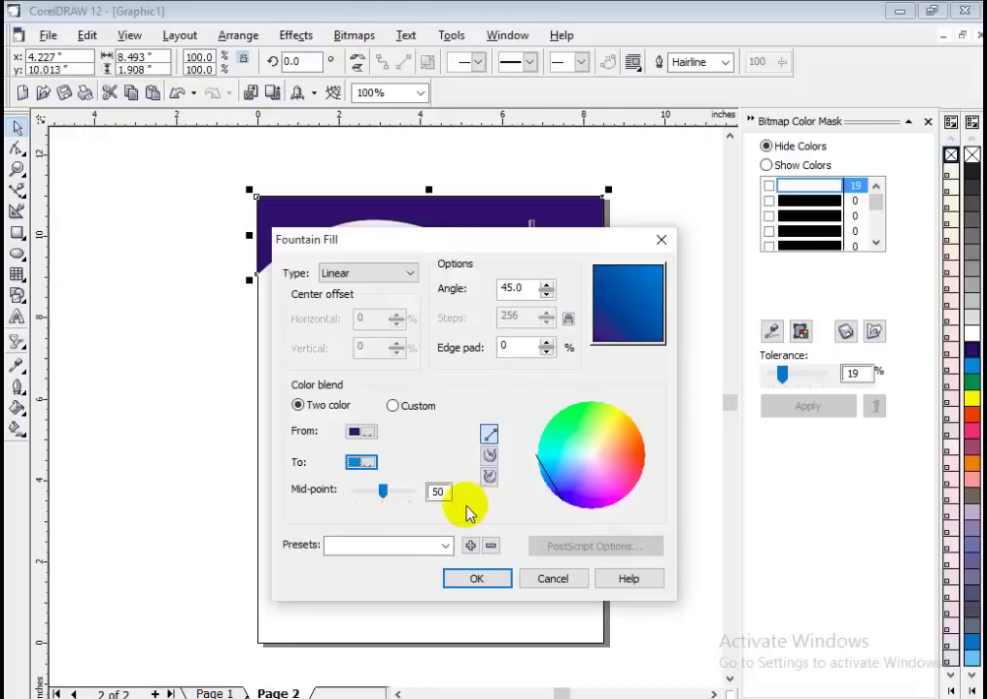
drag(384, 493, 388, 497)
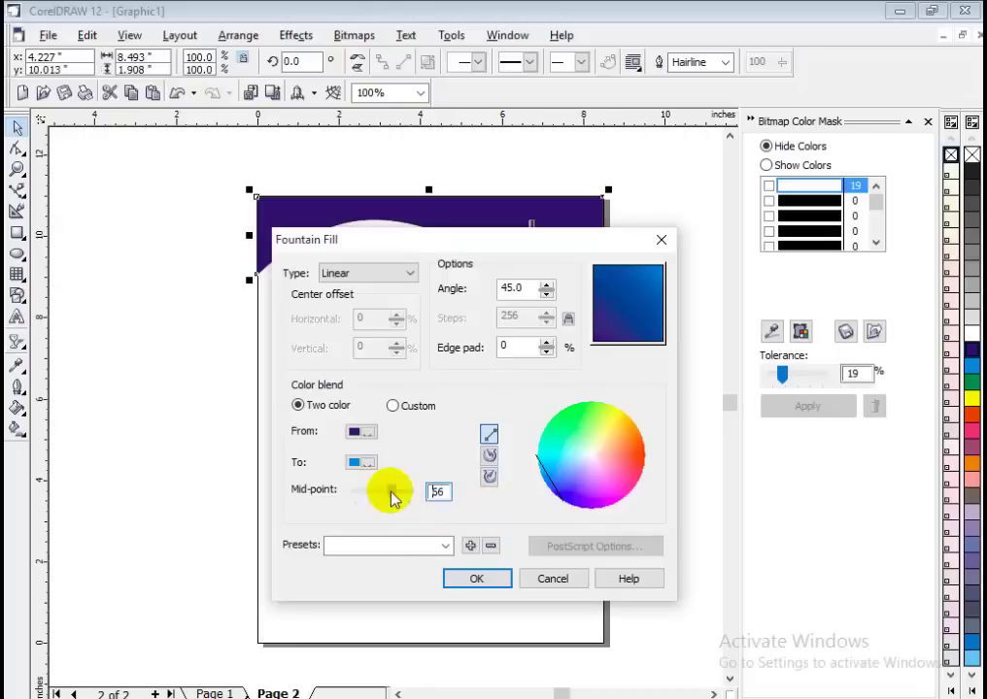
click(476, 578)
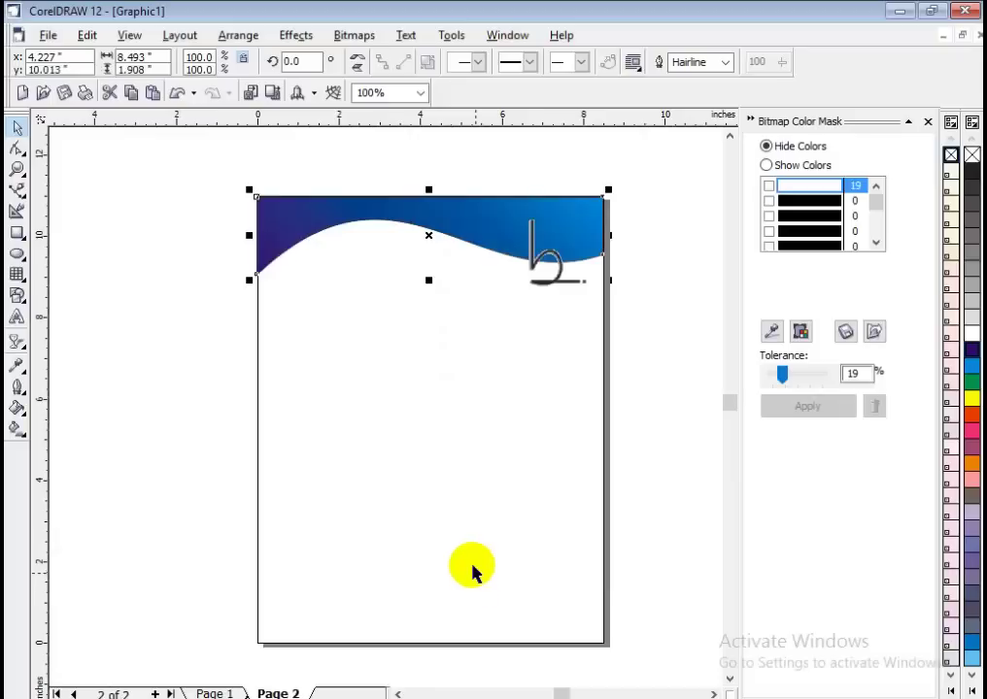
Set the gradient wave to No Outline and compare it with the reference letterhead image.
click(403, 455)
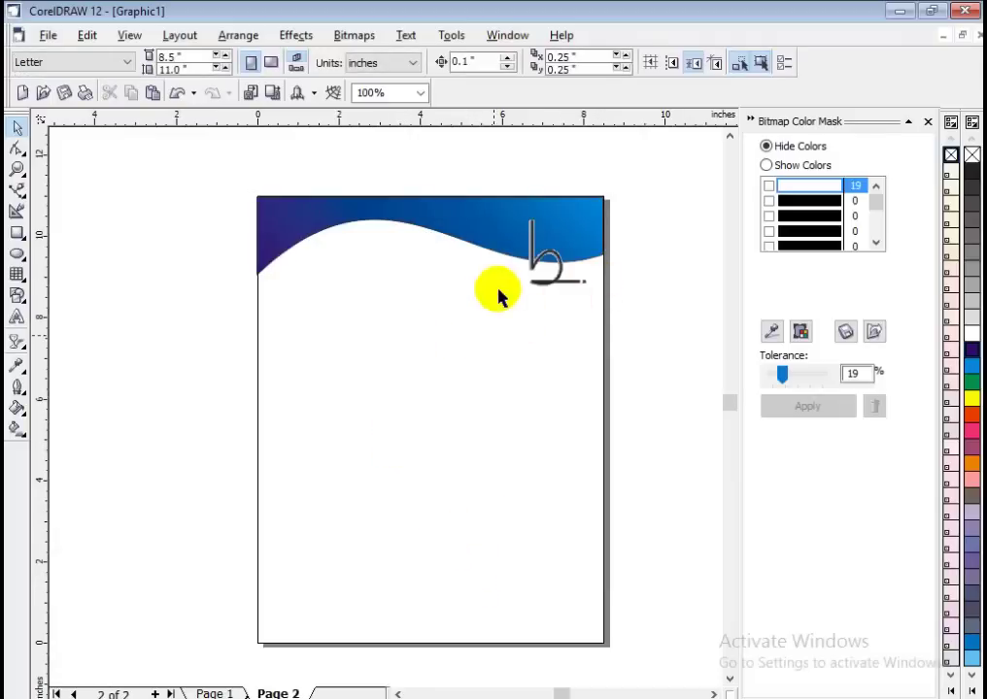
click(474, 216)
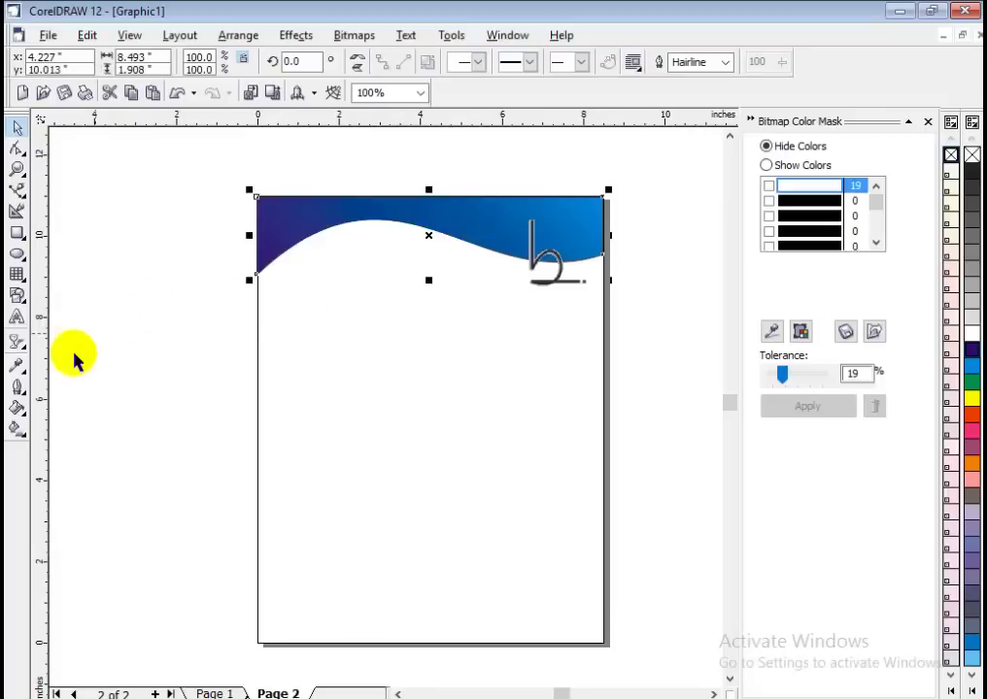
click(24, 394)
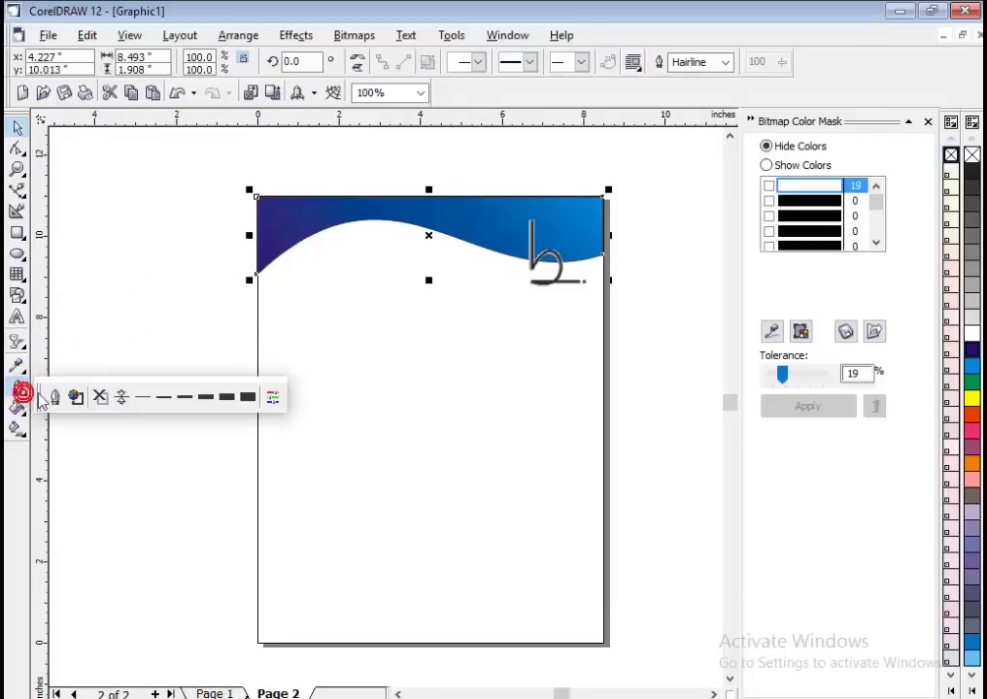
click(100, 399)
click(132, 355)
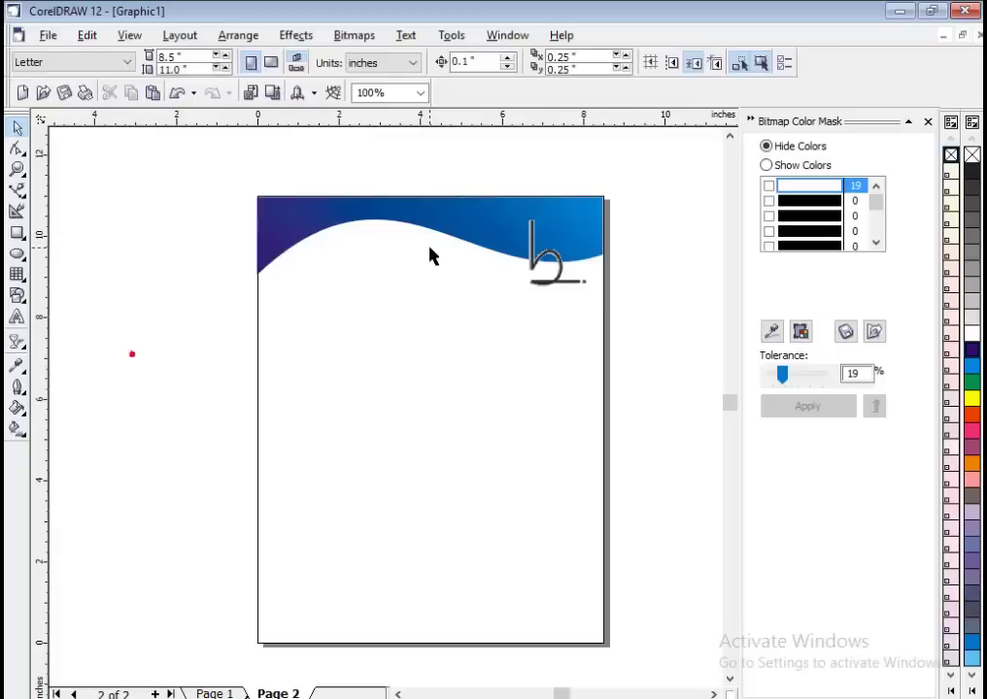
scroll(474, 220, up, 3)
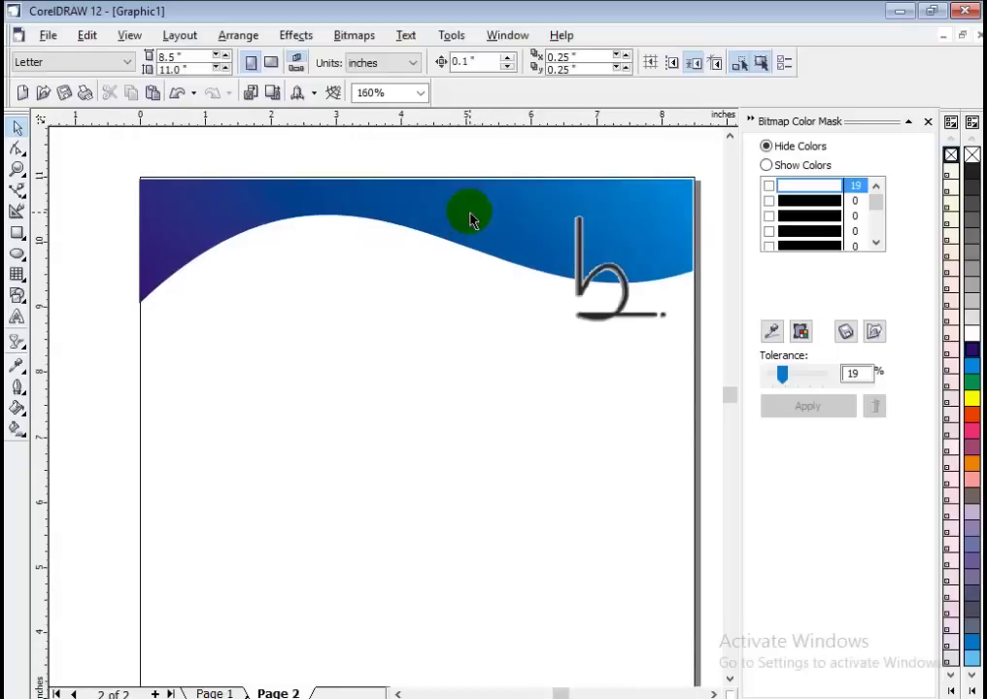
scroll(469, 219, down, 2)
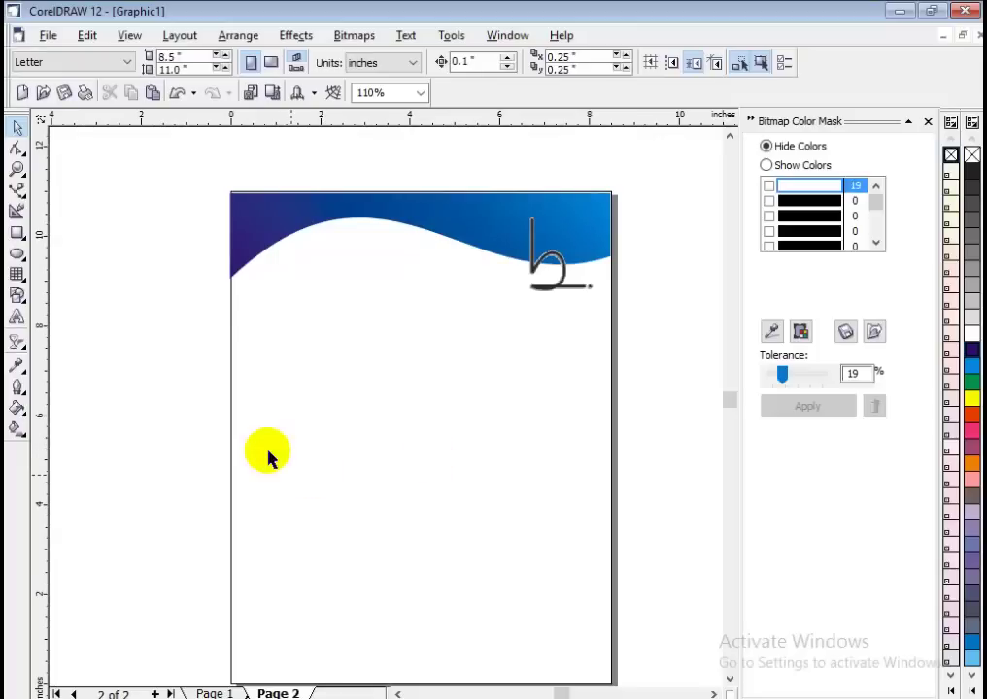
click(714, 691)
key(alt+Tab)
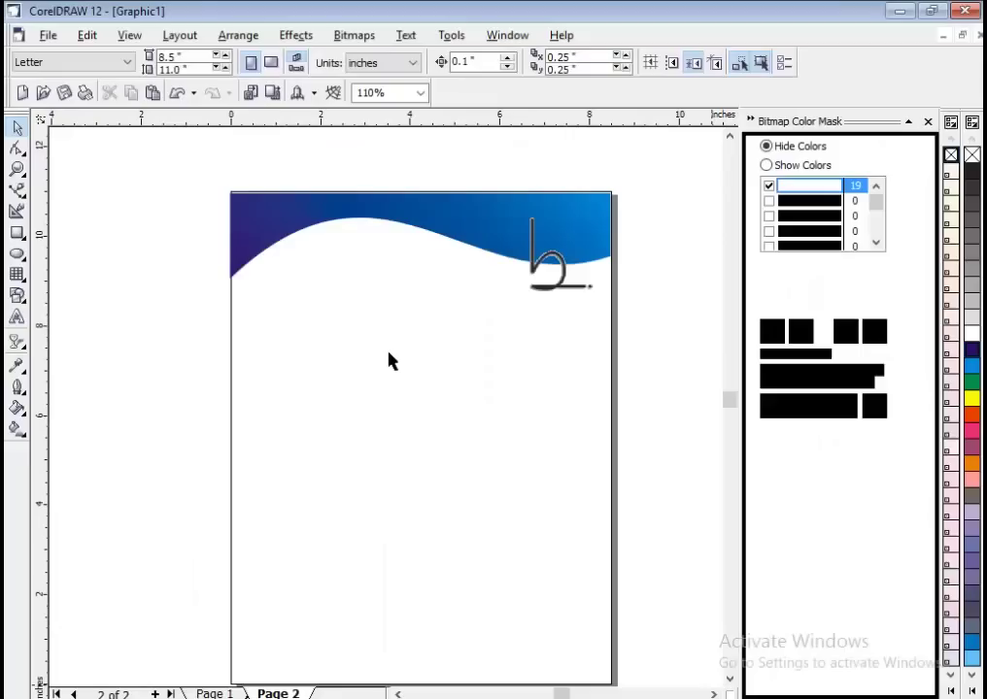
Place 'Brila Info' text on the wave's left side and scale it up to about 32.7 pt.
click(16, 317)
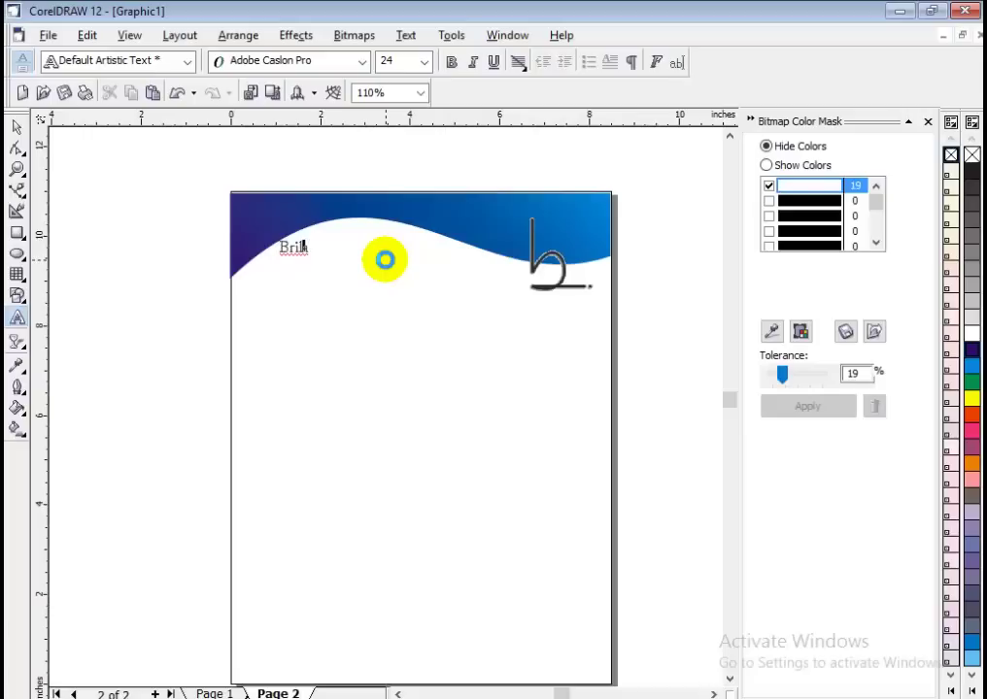
click(307, 242)
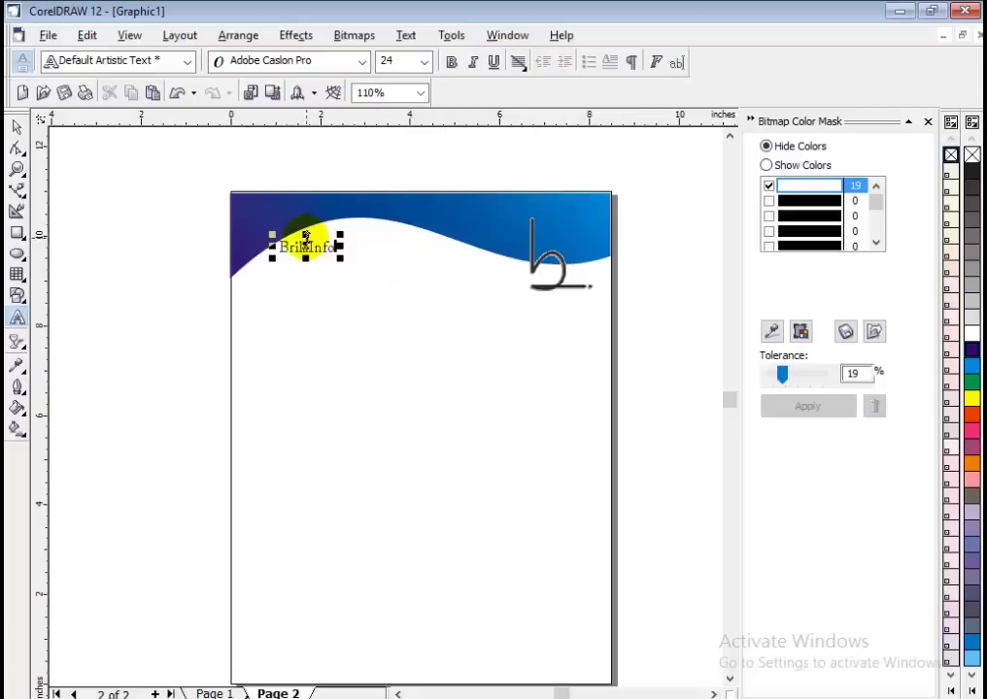
click(480, 277)
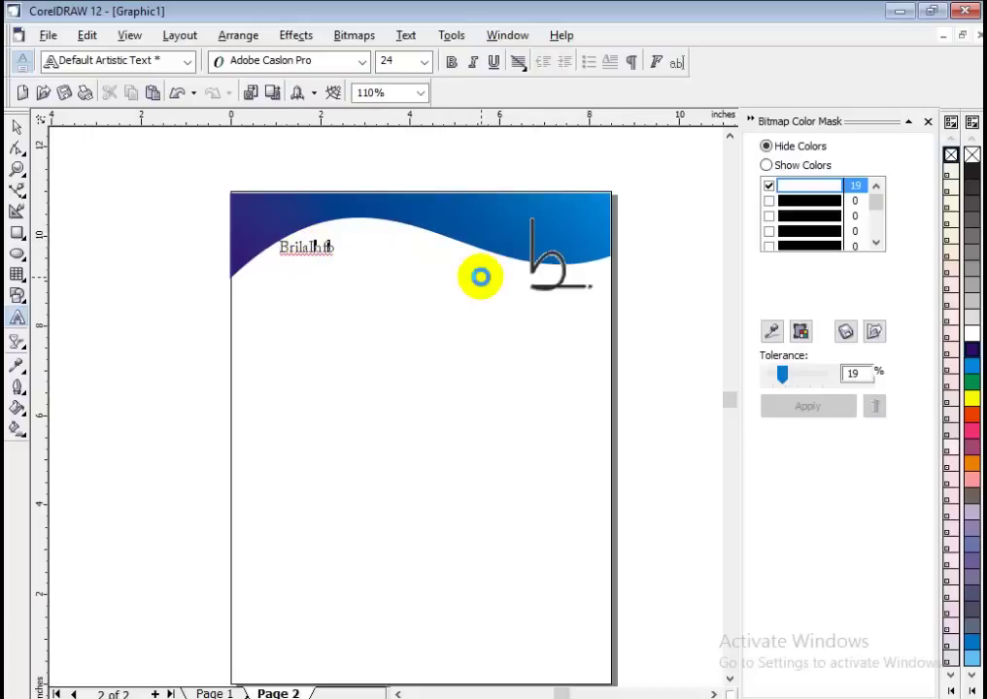
click(17, 126)
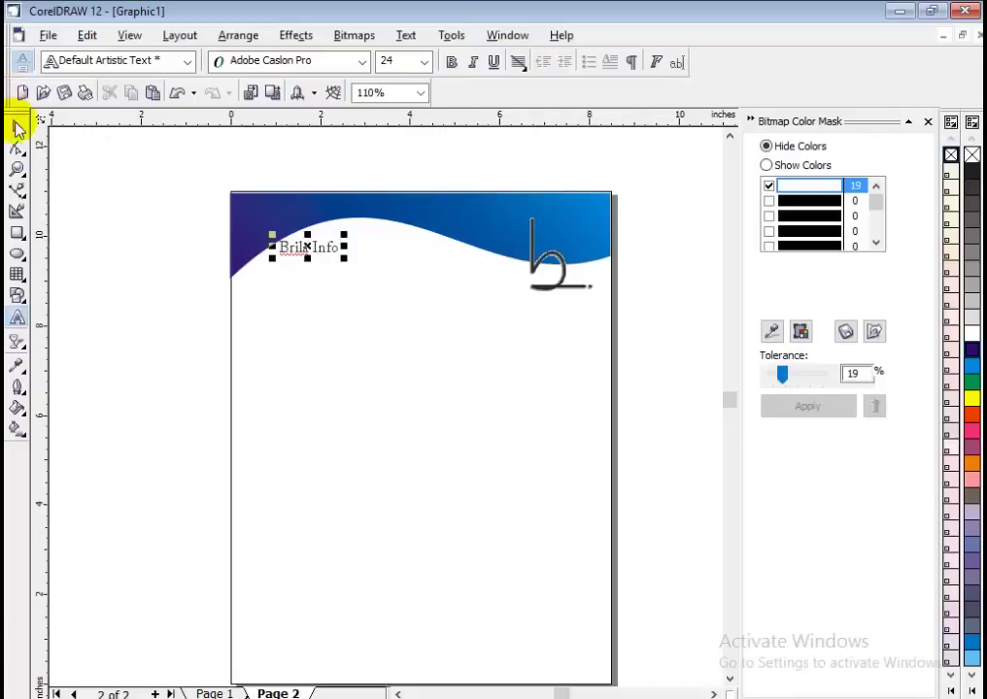
click(137, 280)
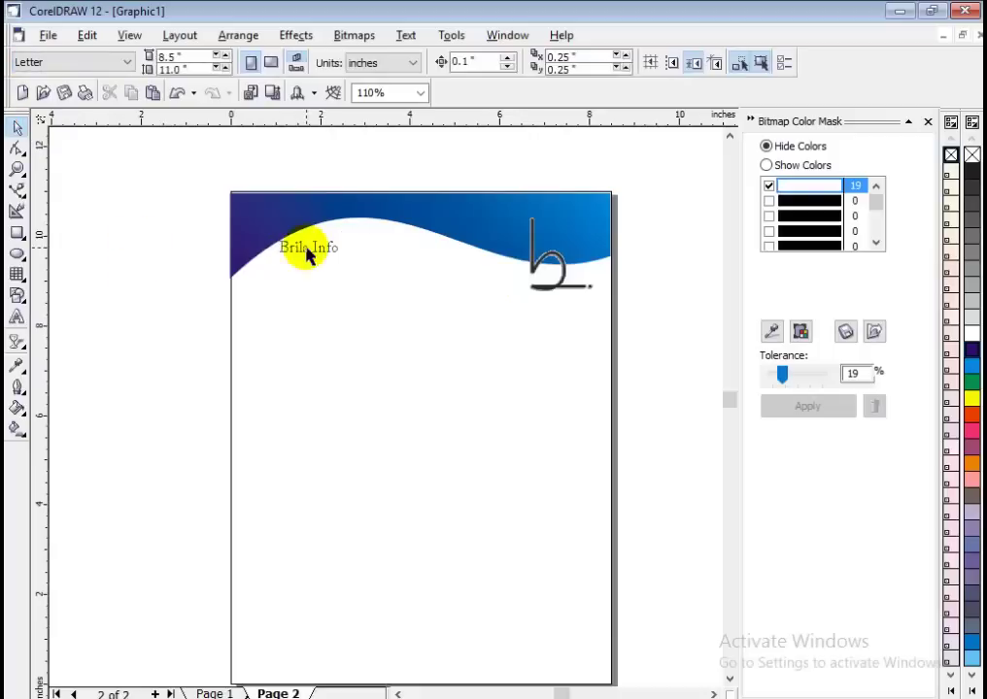
click(292, 249)
drag(273, 258, 250, 262)
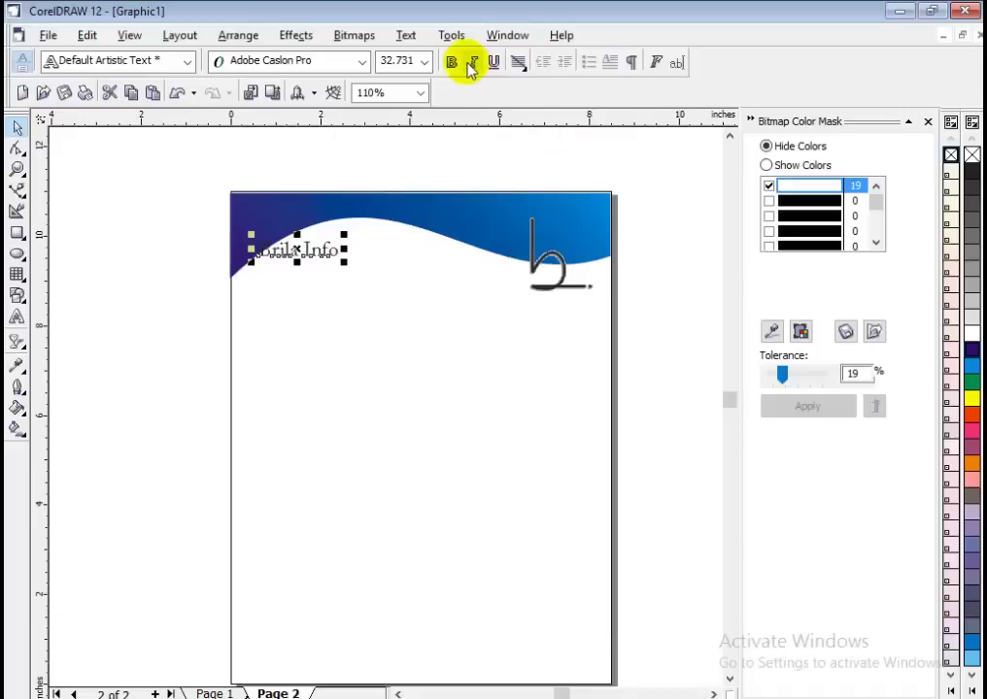
Give the Brila Info text a 1 point outline and check it against the reference image.
click(18, 386)
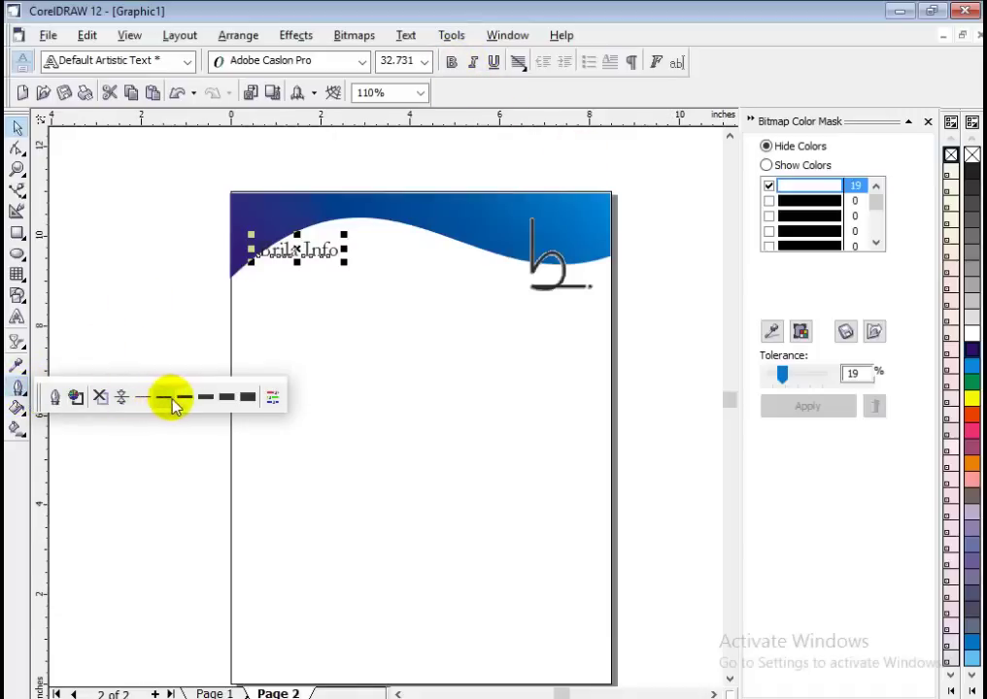
click(172, 403)
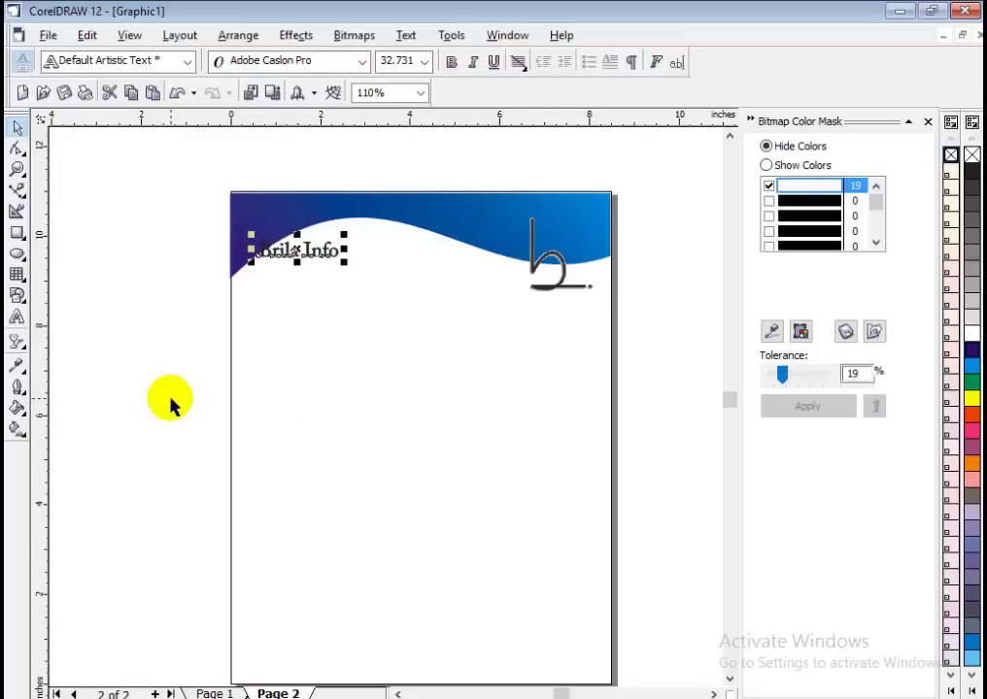
click(172, 406)
click(326, 251)
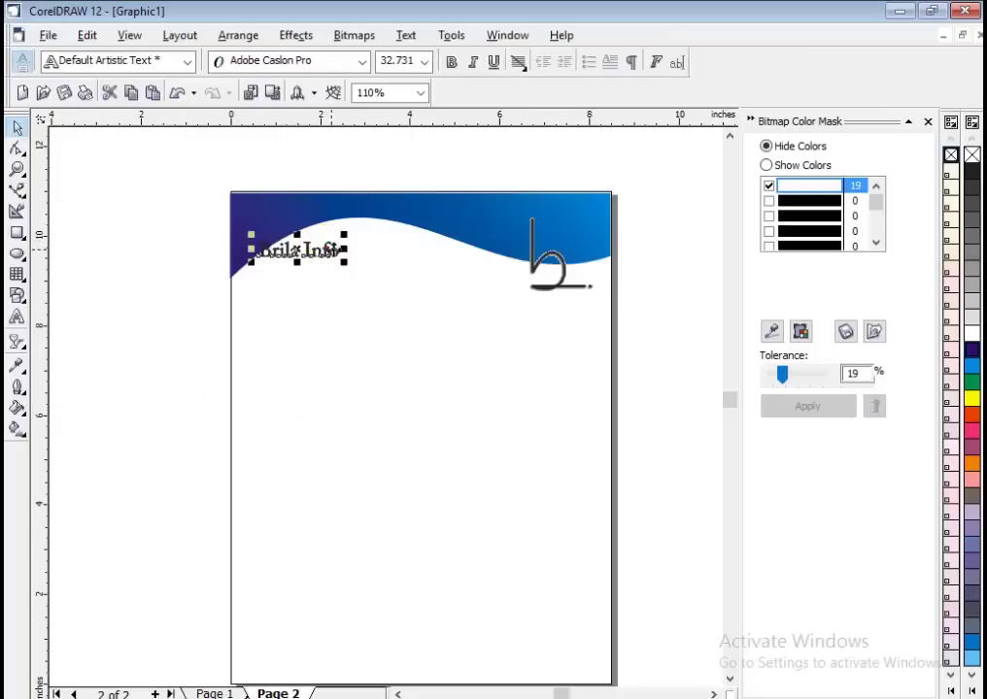
click(349, 260)
click(740, 661)
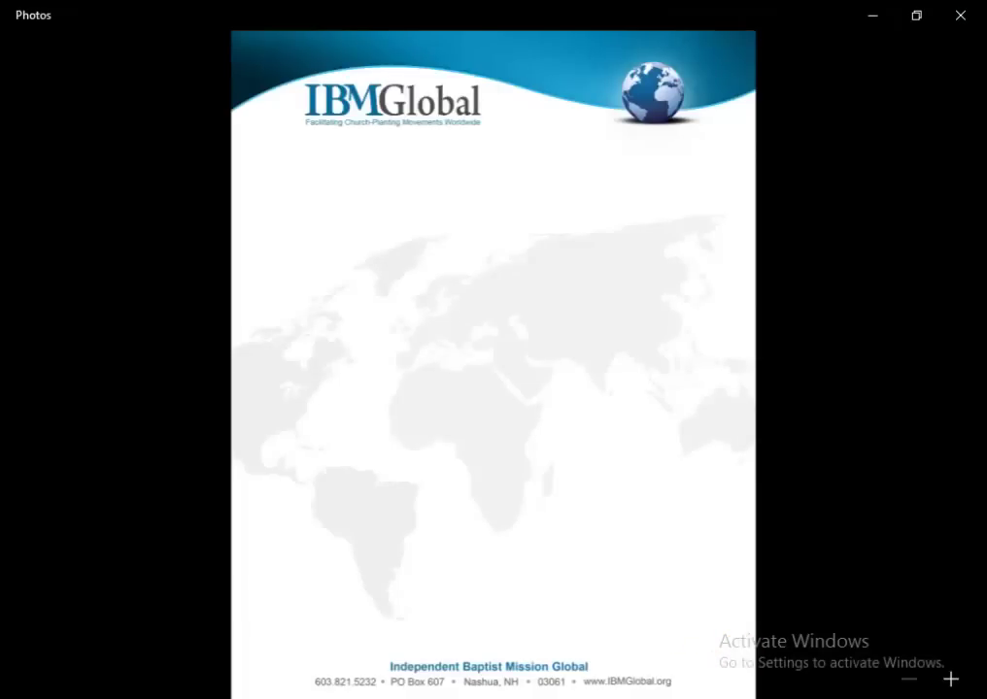
click(690, 631)
Nudge Brila Info slightly right and enlarge it to about 41.5 pt.
click(325, 248)
key(Right)
key(Right)
key(Right)
key(Right)
key(Right)
key(Right)
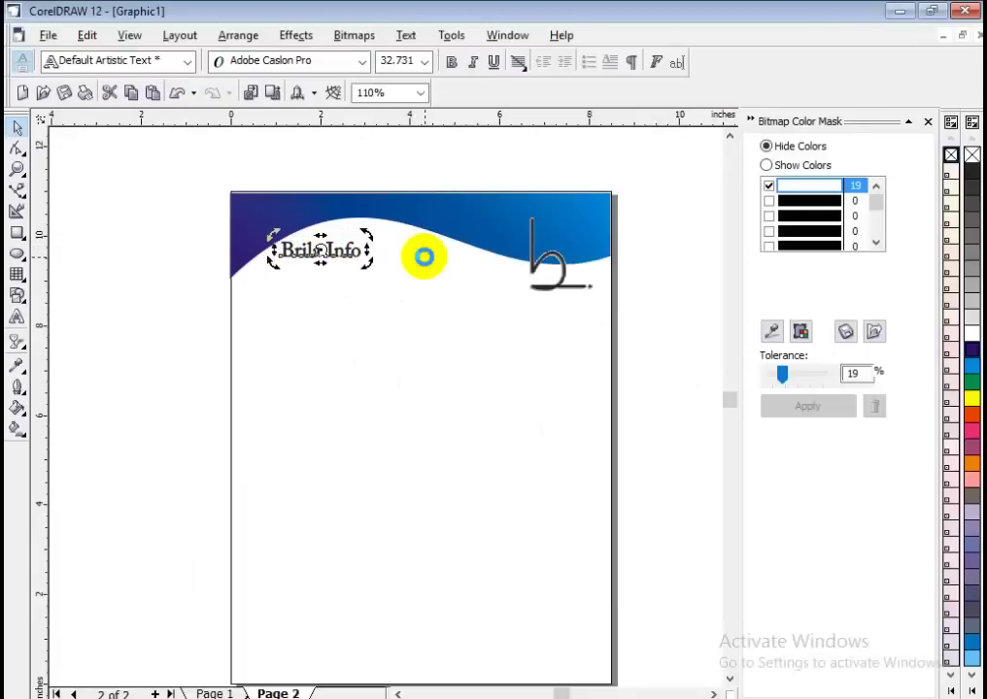
drag(365, 261, 367, 257)
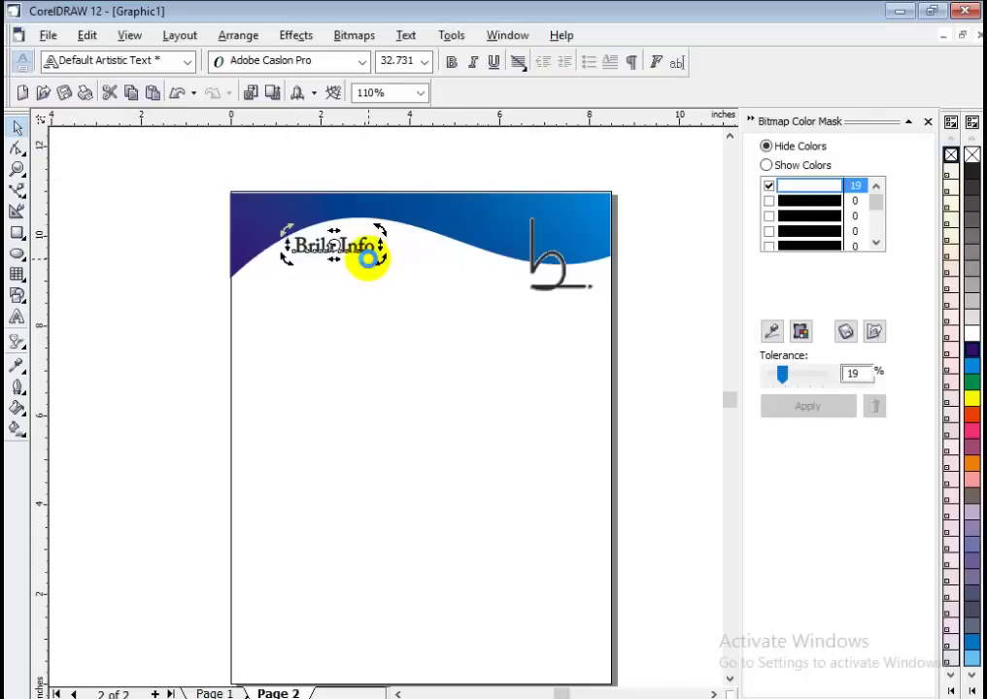
click(191, 271)
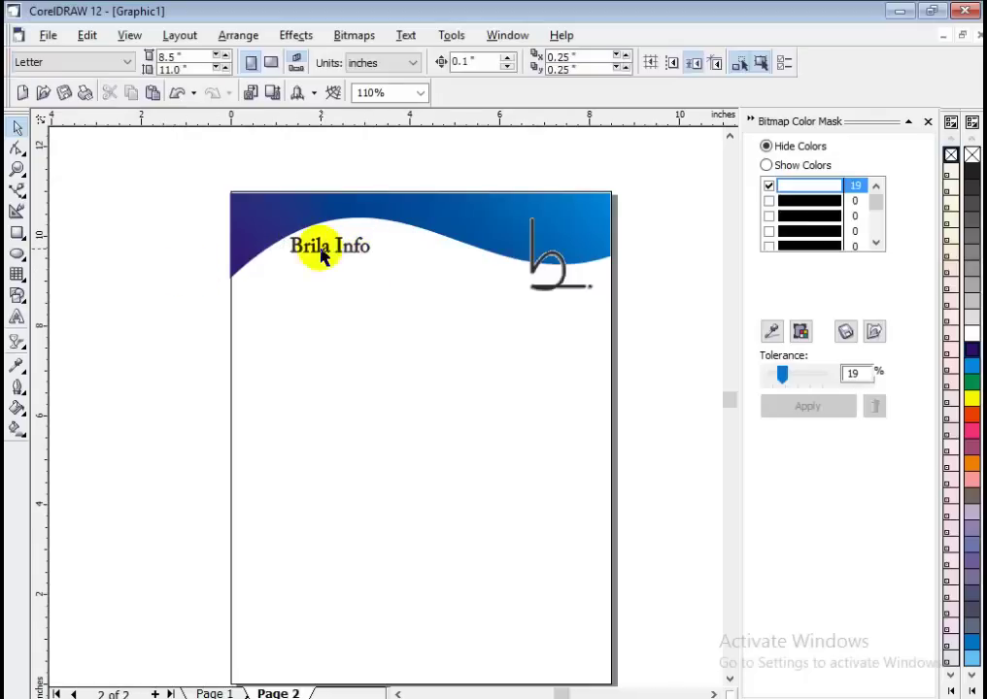
click(324, 254)
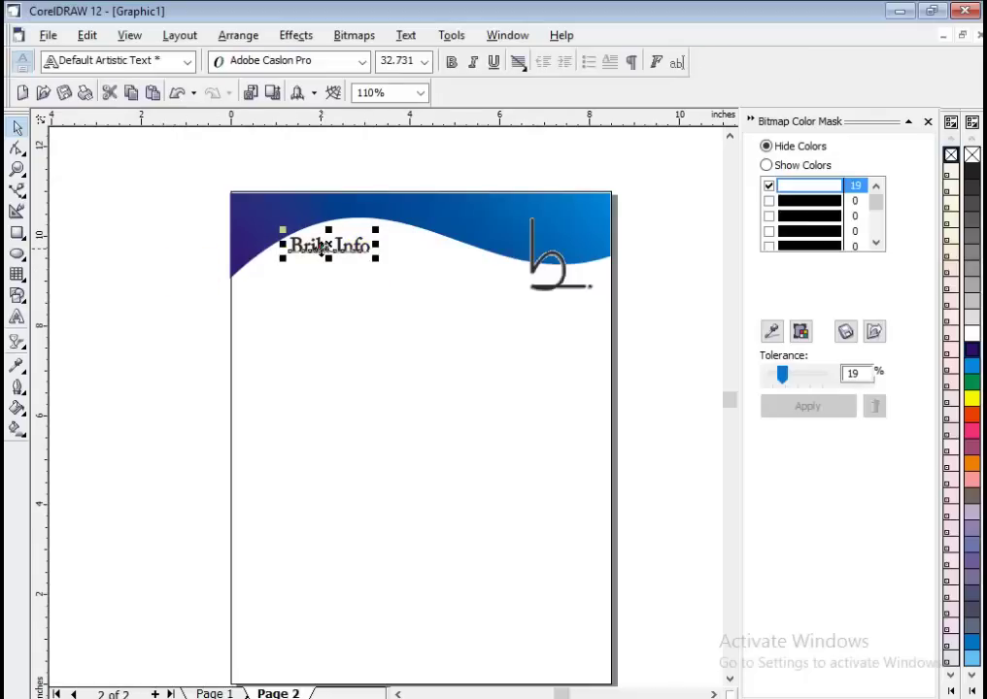
drag(376, 258, 396, 260)
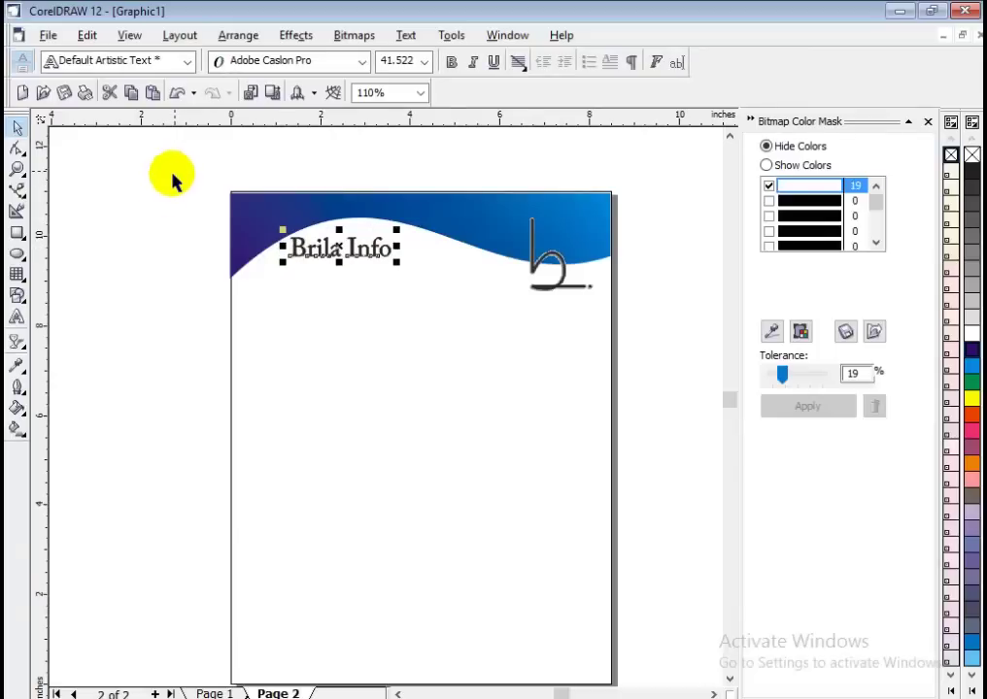
Drag a soft drop shadow from the Brila Info text and compare with the reference letterhead.
click(23, 347)
click(117, 352)
drag(309, 243, 338, 255)
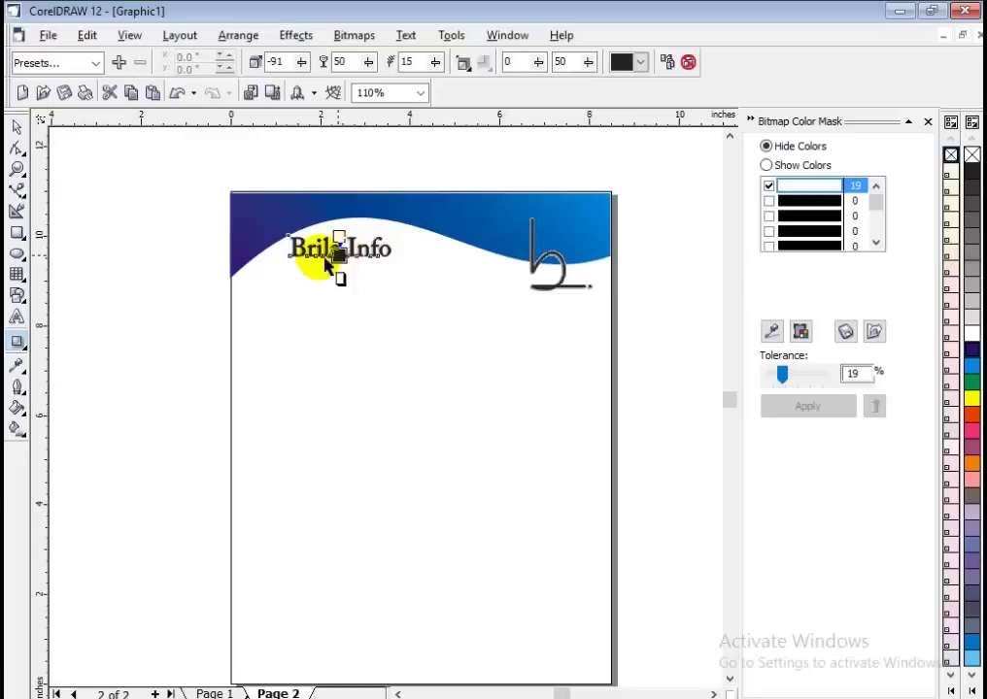
click(16, 130)
click(142, 196)
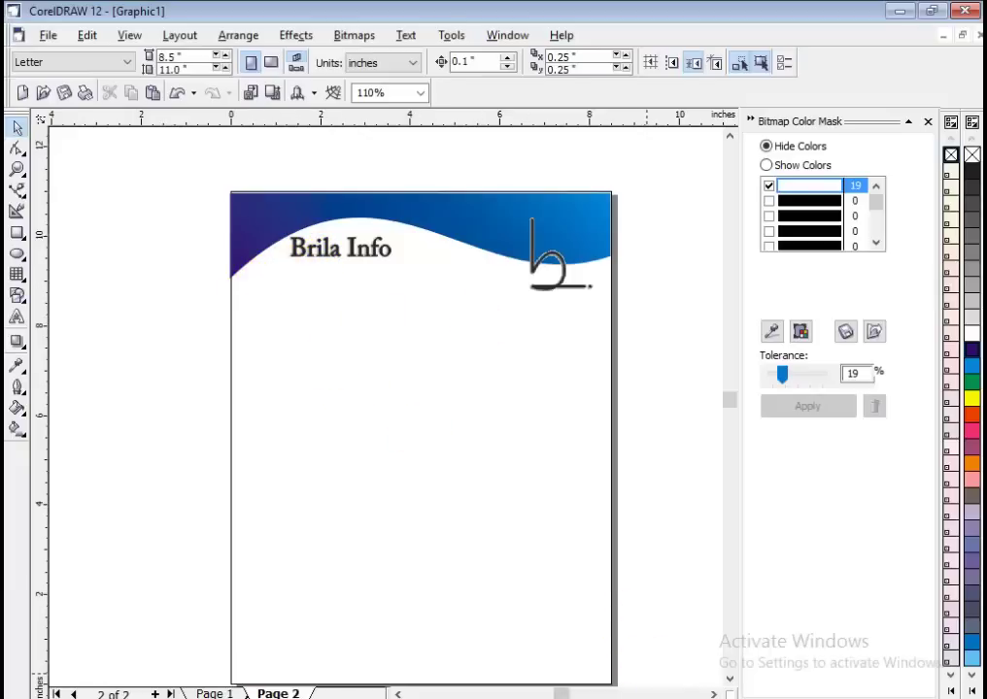
mouse_move(716, 689)
click(754, 653)
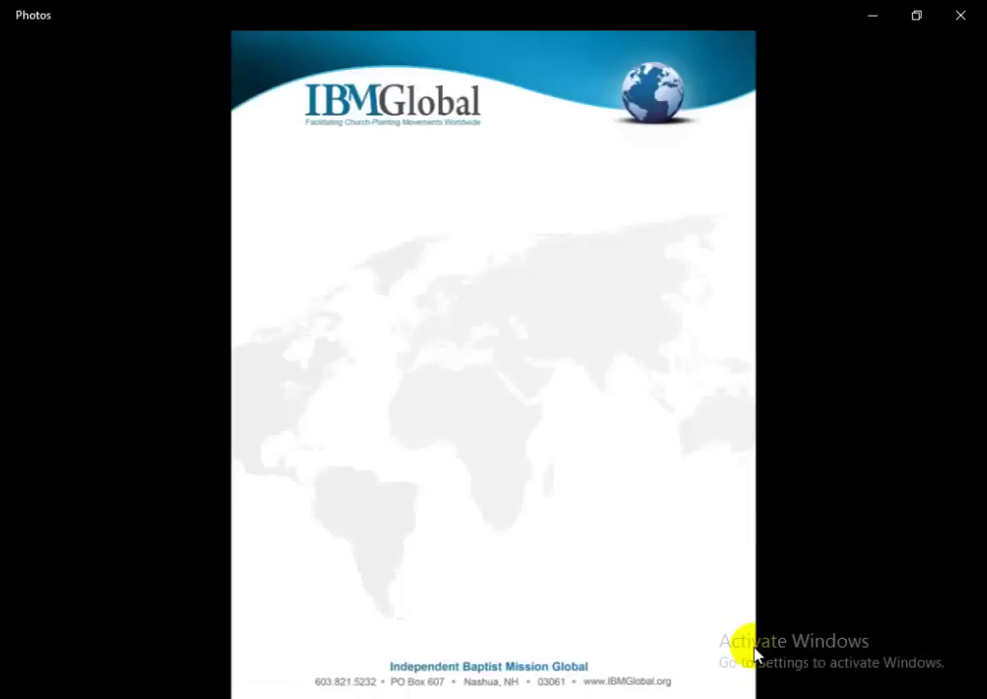
Type the tagline 'Information and technology' below Brila Info and nudge it slightly left.
click(643, 694)
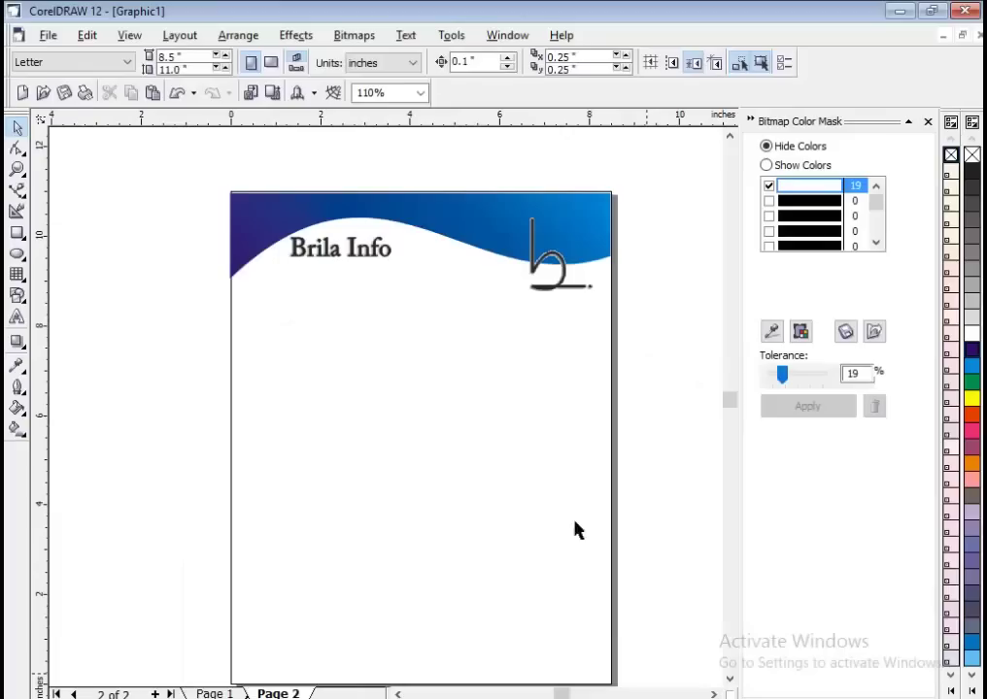
click(17, 318)
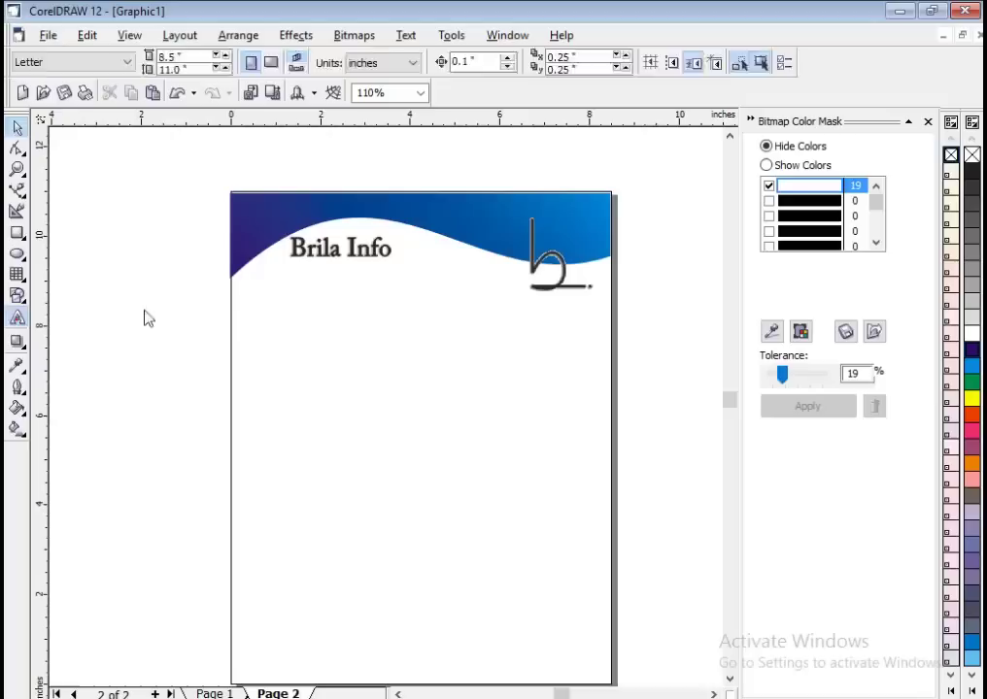
click(286, 272)
text(Information and te)
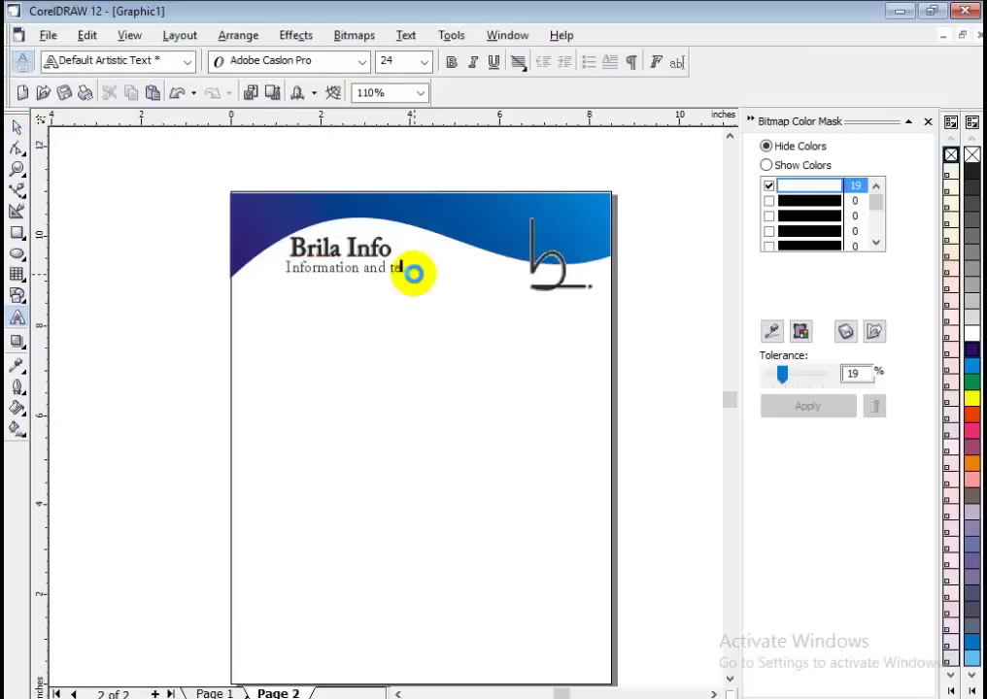
text(chn)
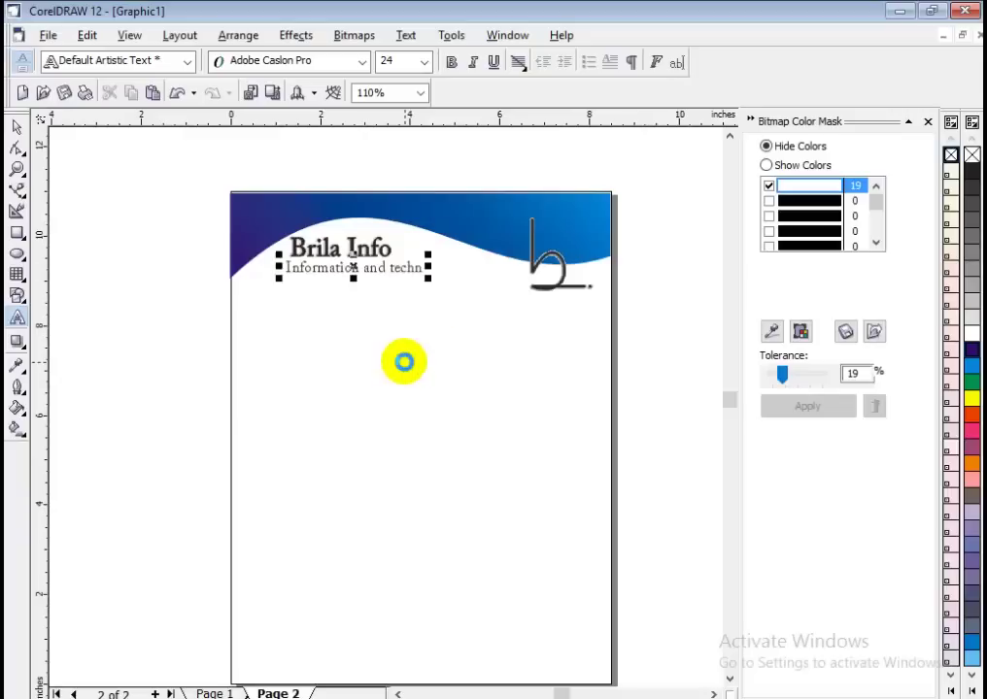
text(ology)
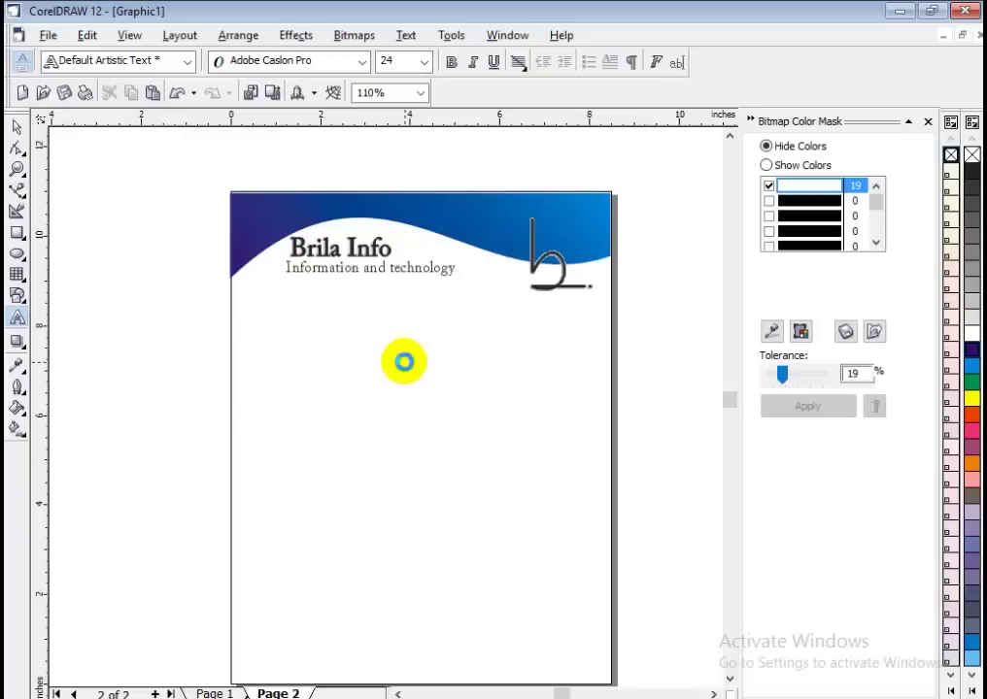
click(17, 127)
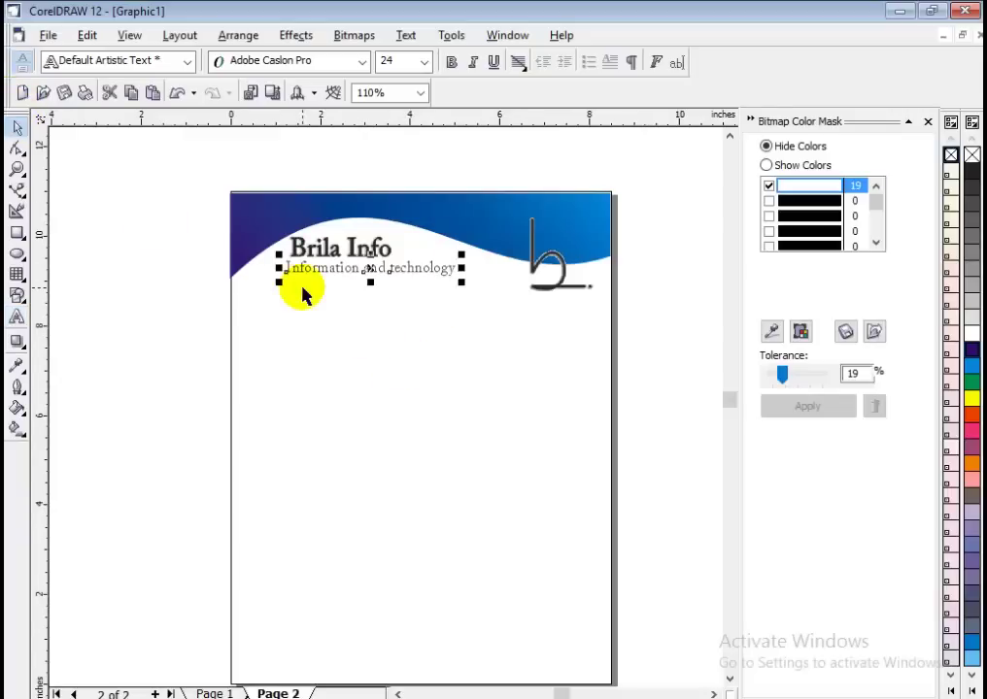
key(Left)
key(Left)
key(Left)
key(Left)
key(Left)
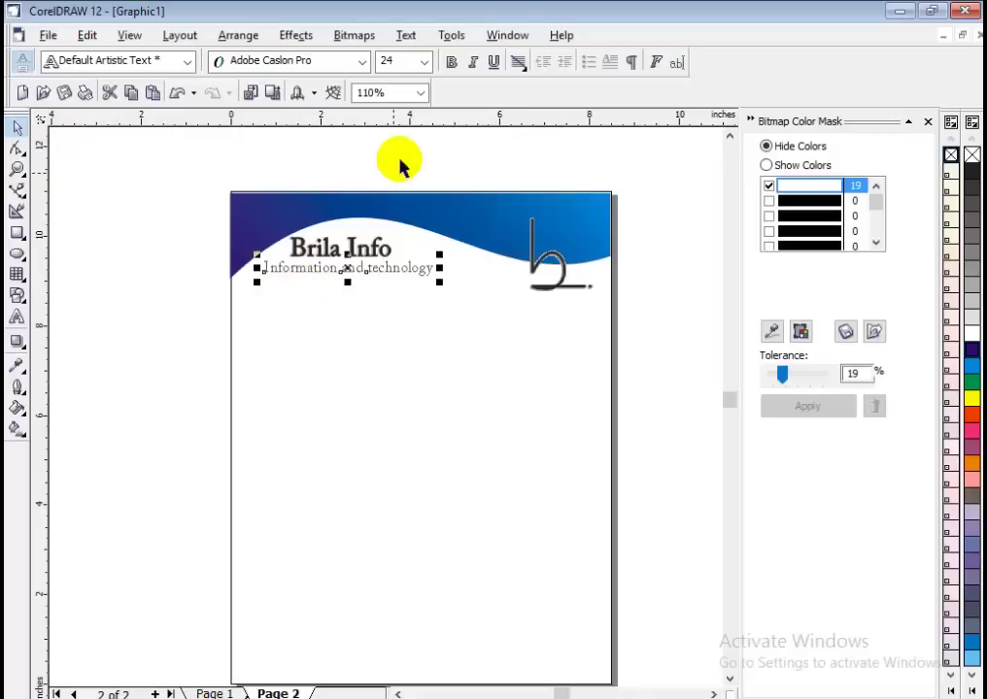
Set the tagline to 14 pt and close the Bitmap Color Mask docker.
click(423, 63)
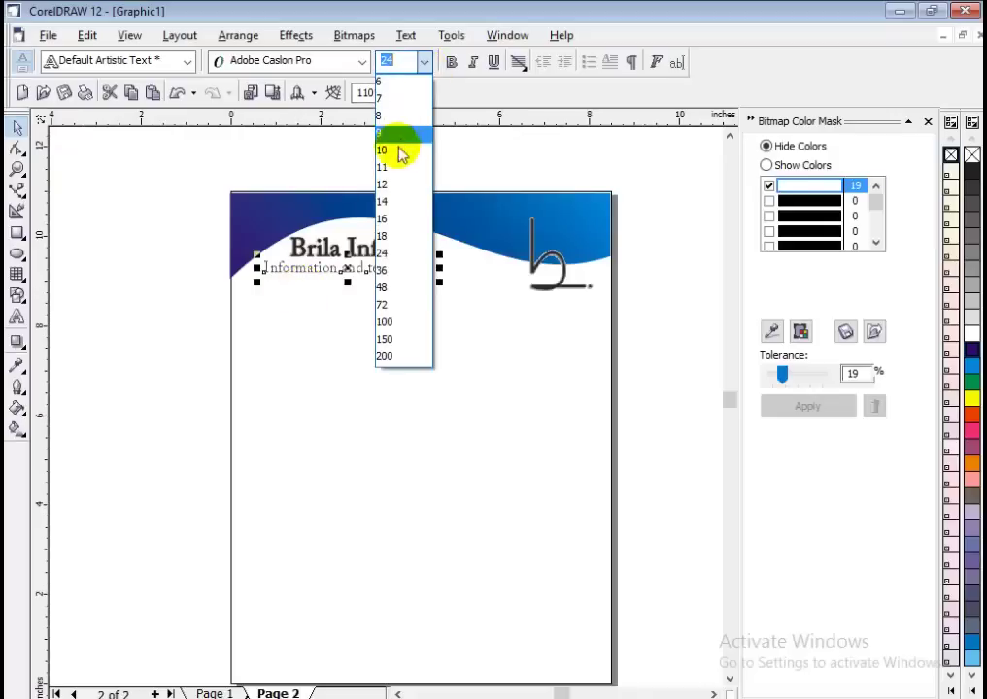
click(392, 202)
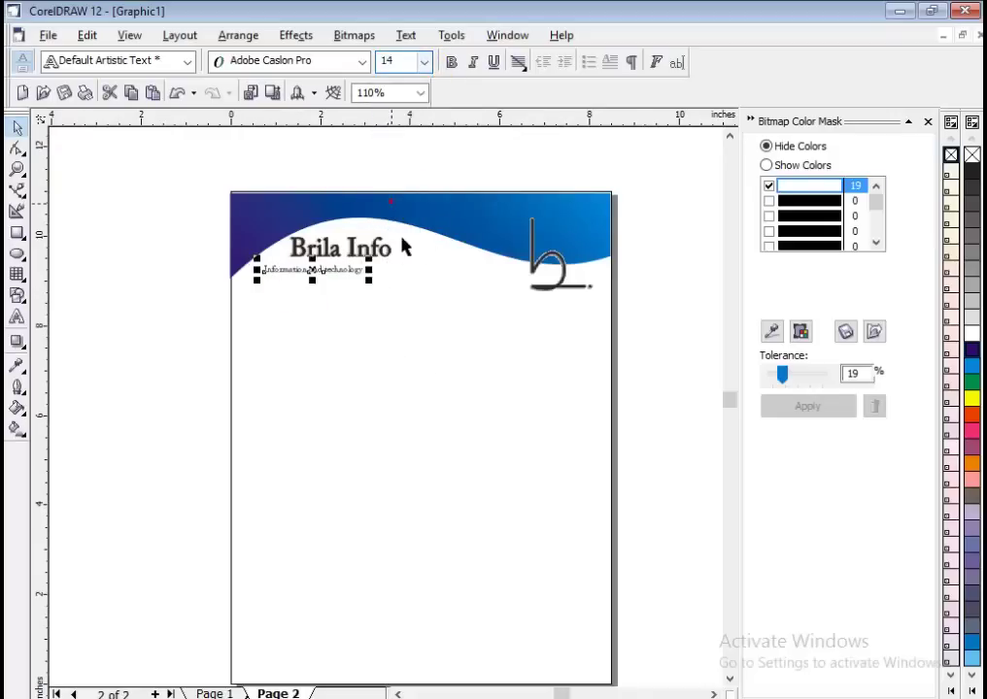
scroll(355, 252, up, 2)
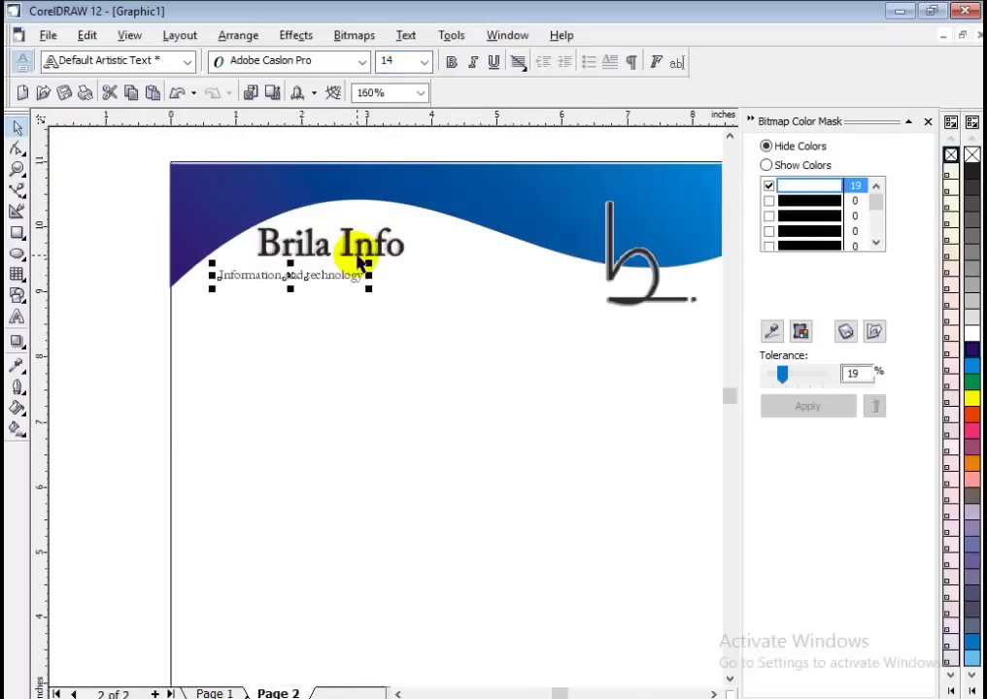
click(927, 122)
Switch the tagline font from Arial Black to plain Arial and select all its text.
click(342, 280)
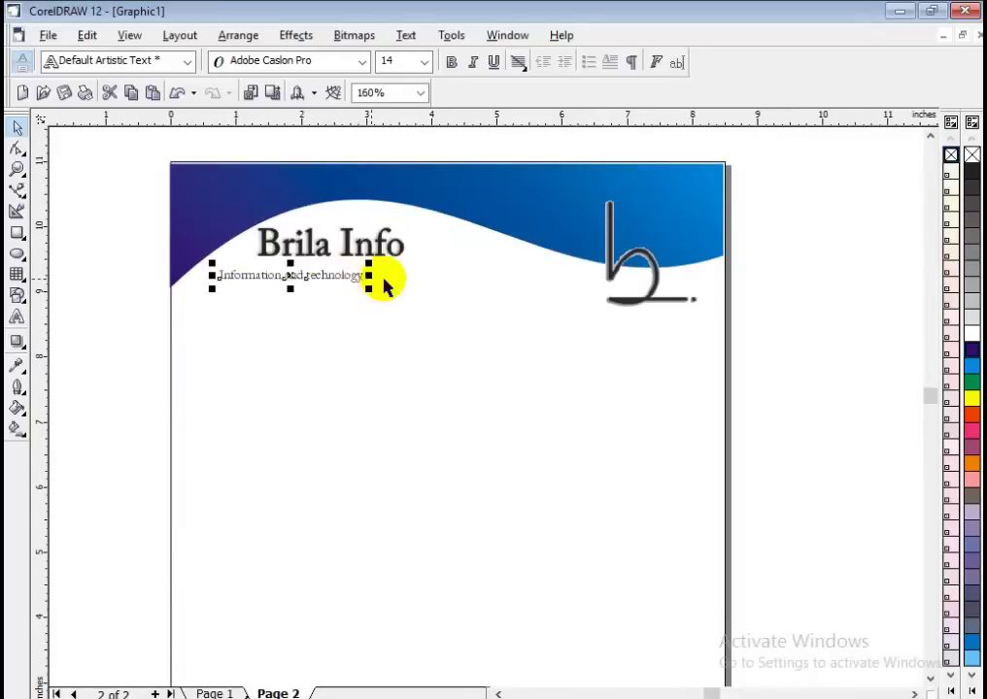
click(368, 275)
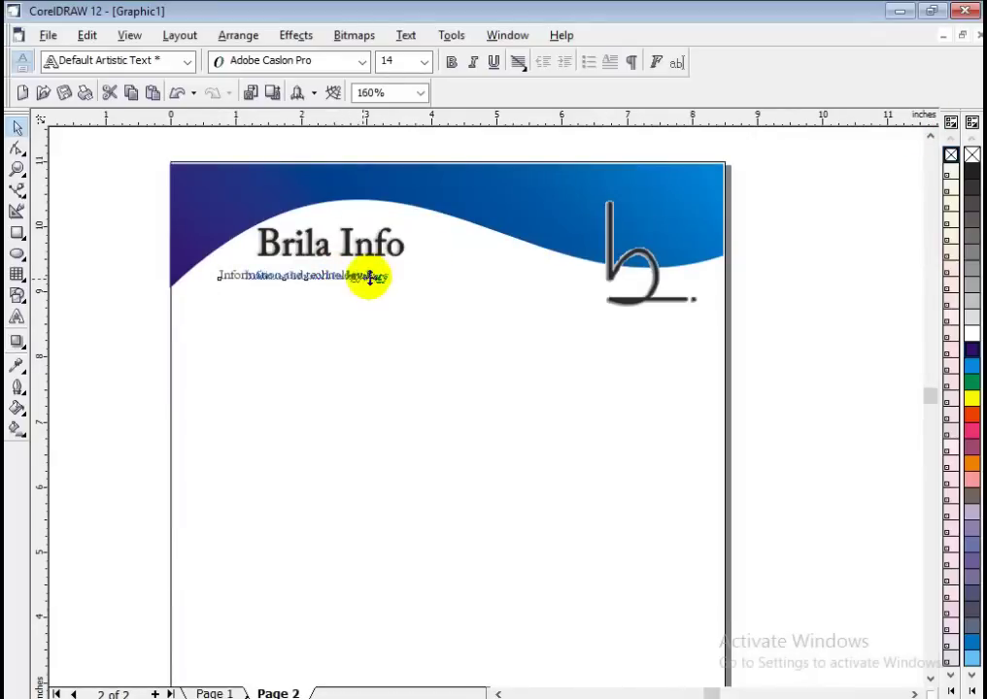
click(362, 61)
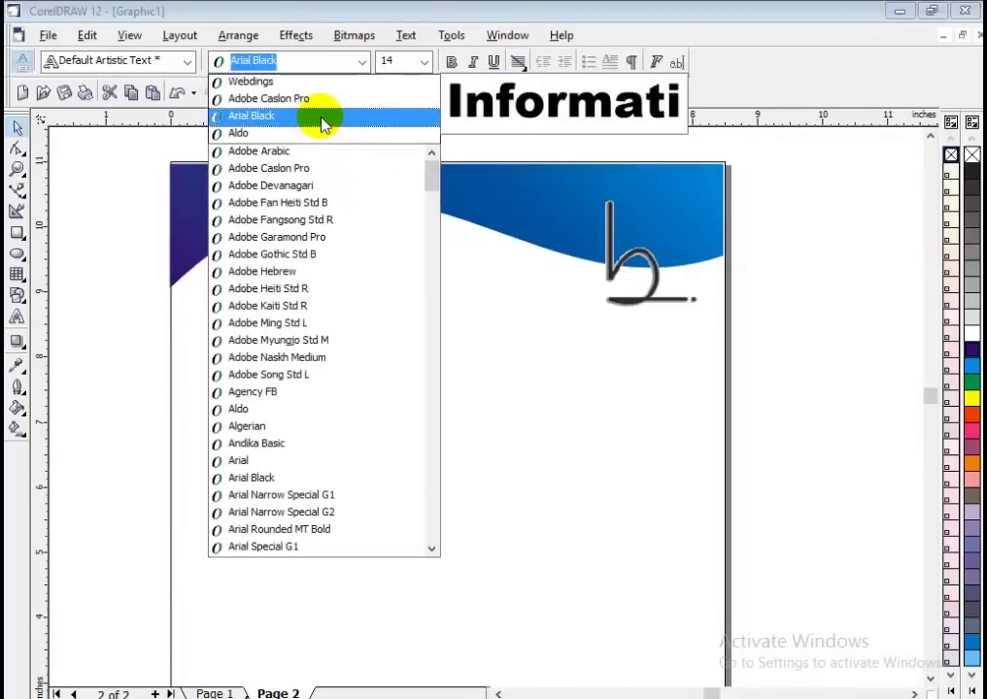
click(322, 119)
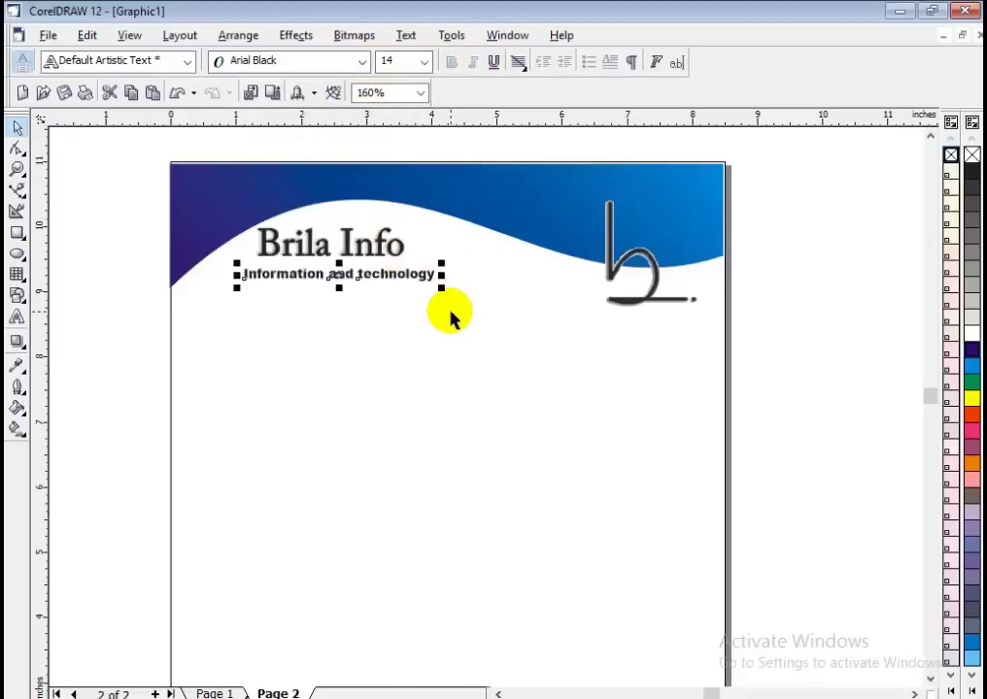
click(362, 61)
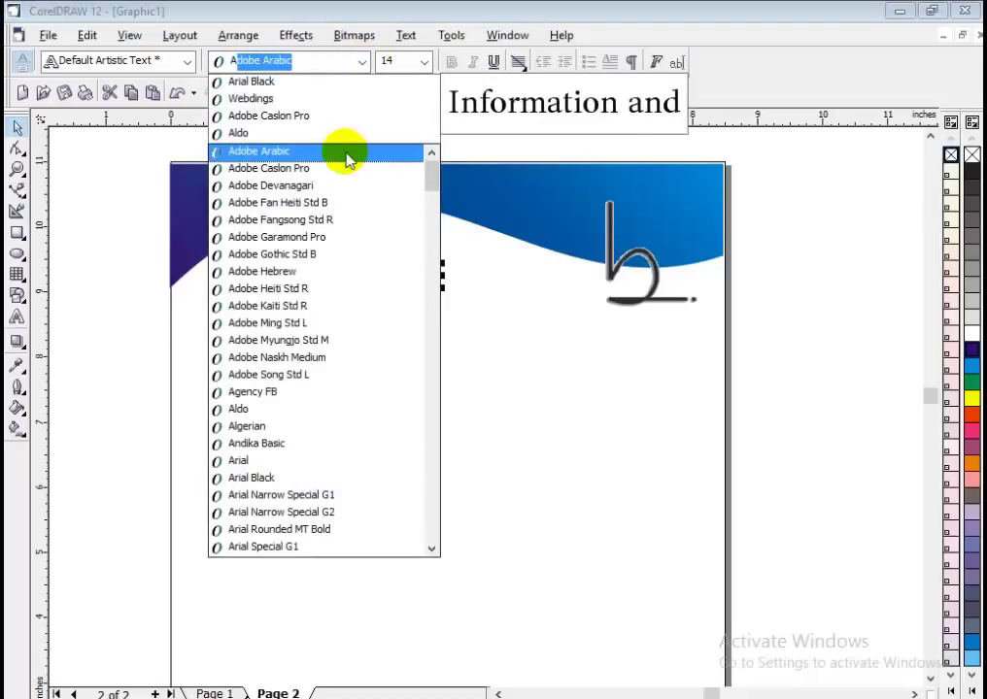
text(Arial)
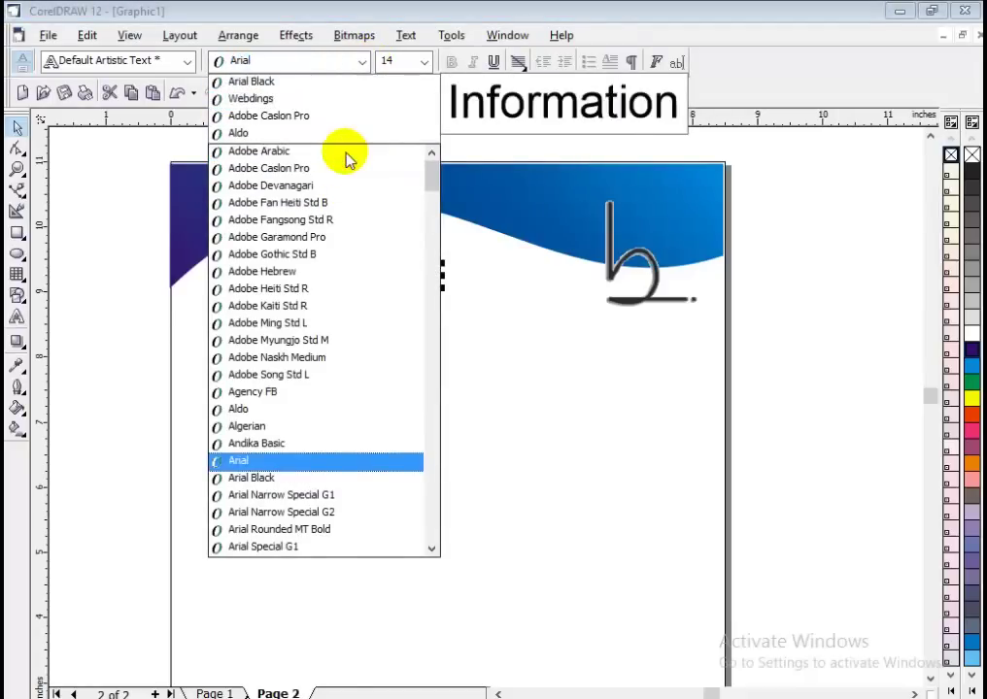
key(Return)
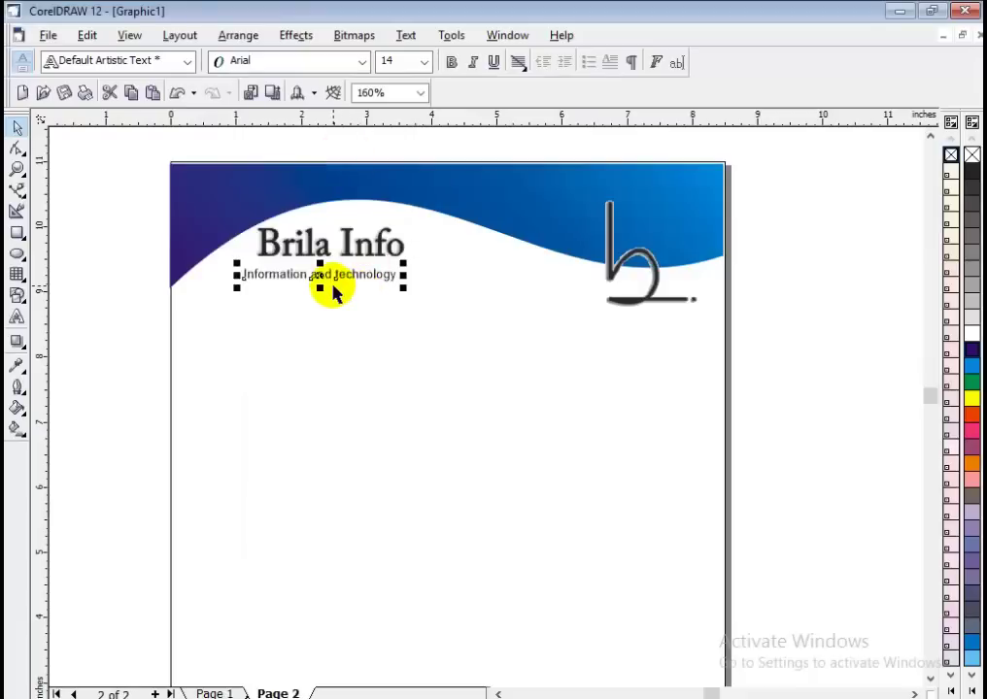
double_click(340, 276)
key(ctrl+a)
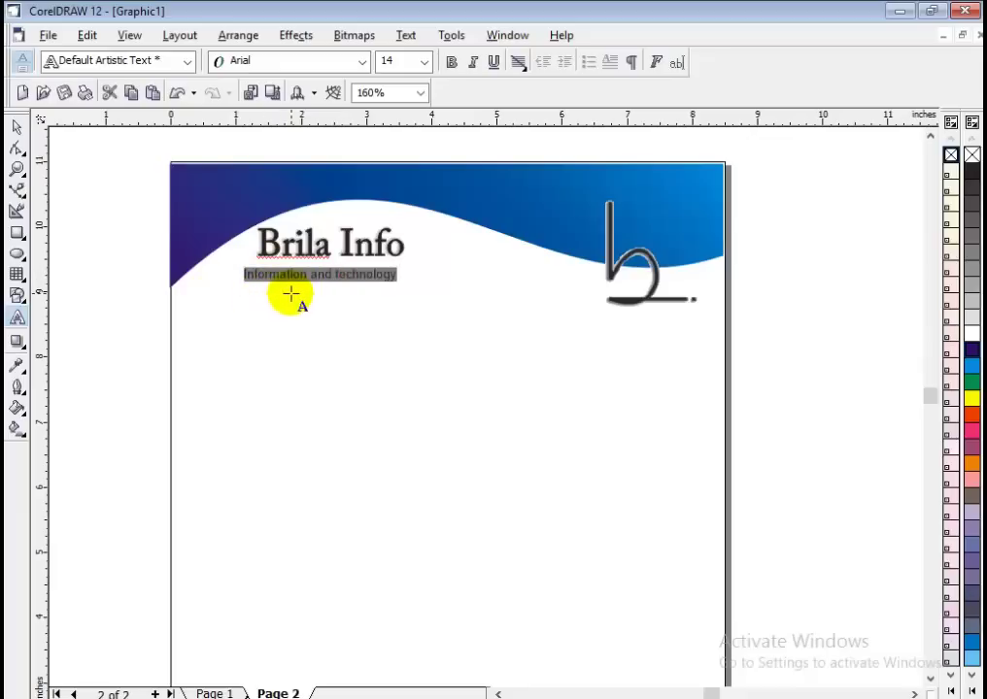
Convert the tagline to Title Case, 'Information And Technology', and nudge it slightly right.
key(shift+F3)
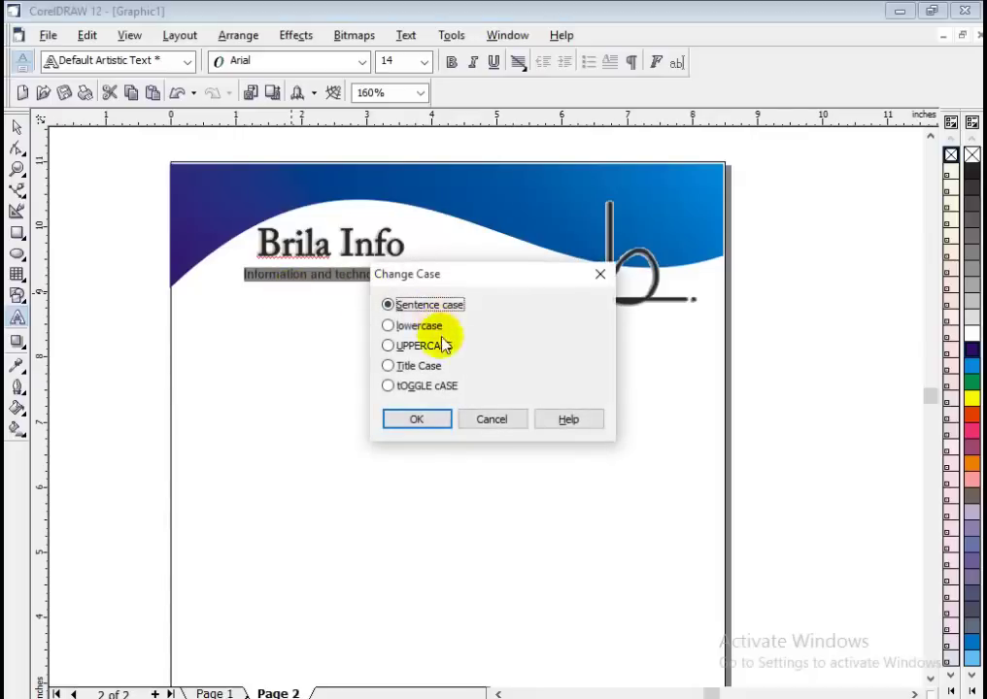
click(391, 366)
click(421, 425)
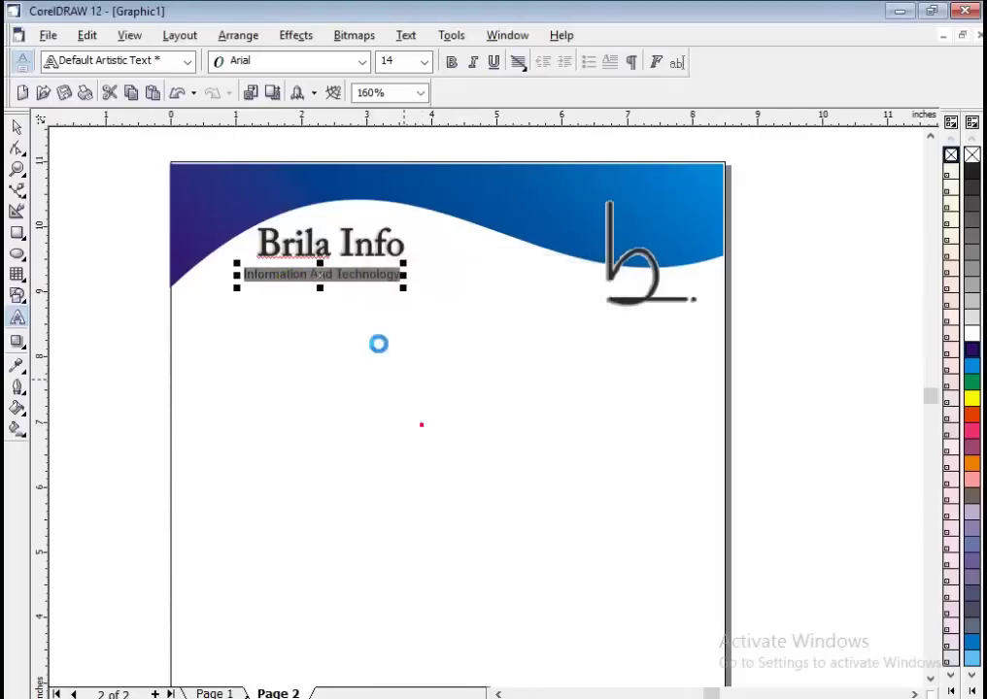
click(17, 127)
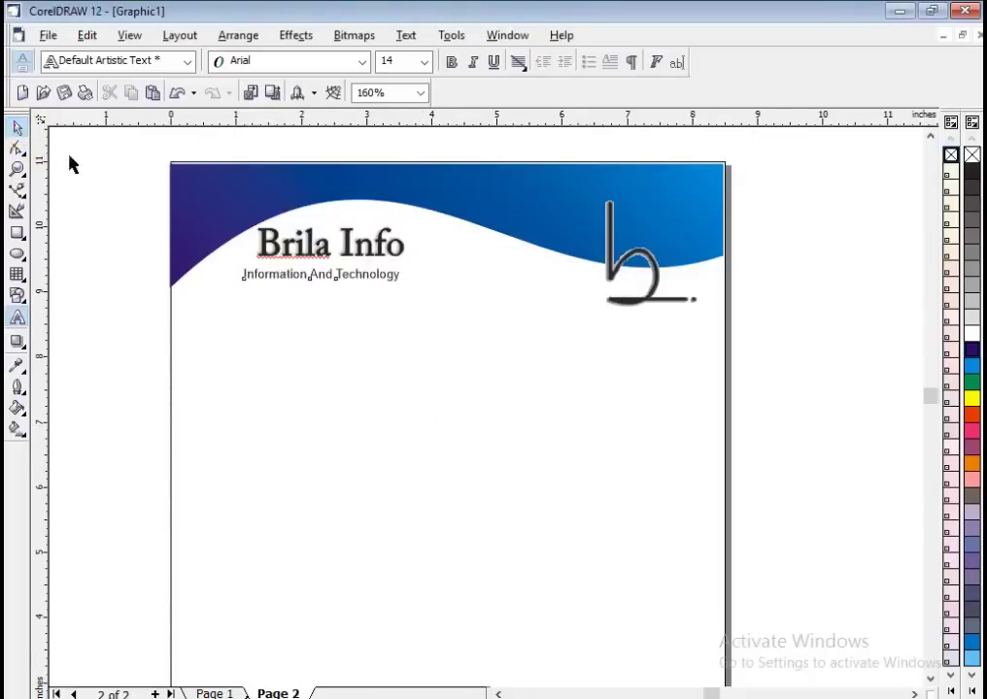
key(Right)
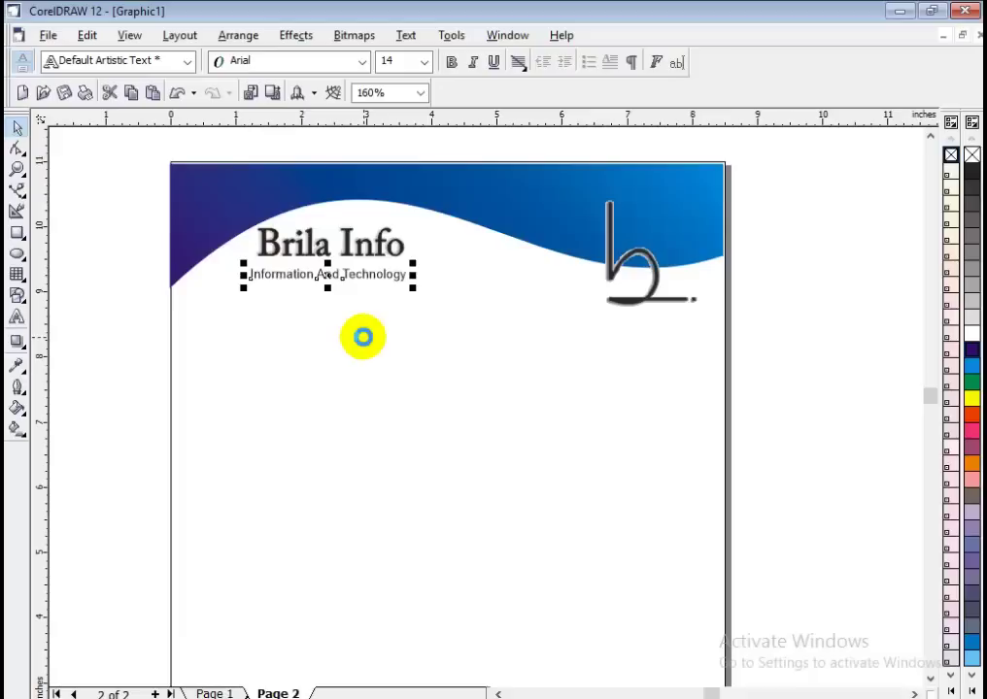
Check the reference image, then stretch the Brila Info title wider on both sides.
click(787, 333)
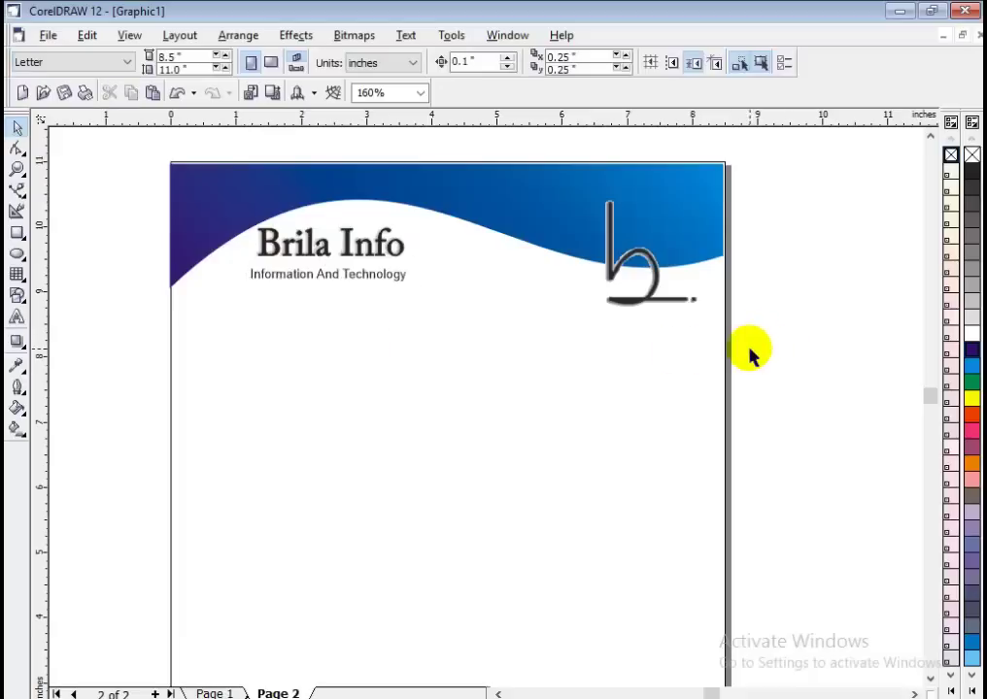
scroll(748, 355, down, 2)
click(656, 698)
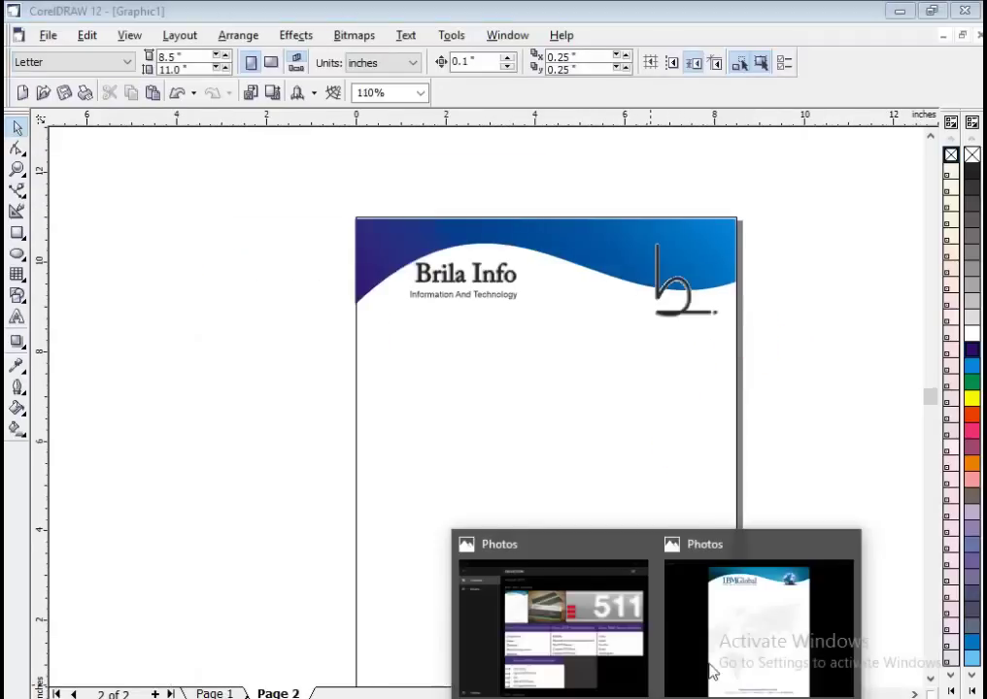
click(743, 644)
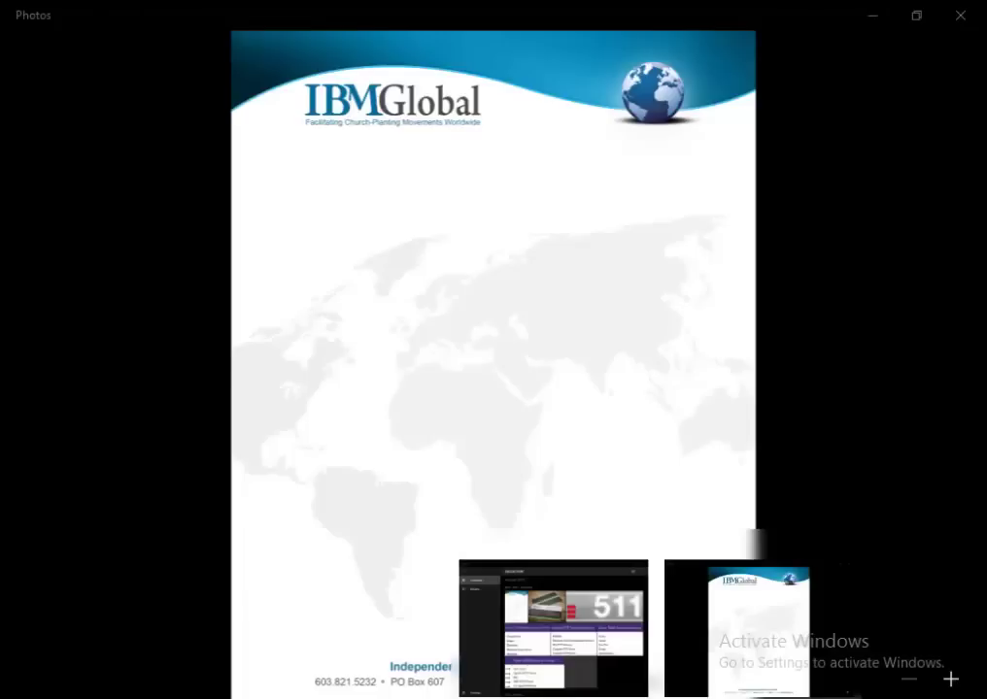
key(alt+Tab)
click(501, 282)
scroll(501, 282, up, 3)
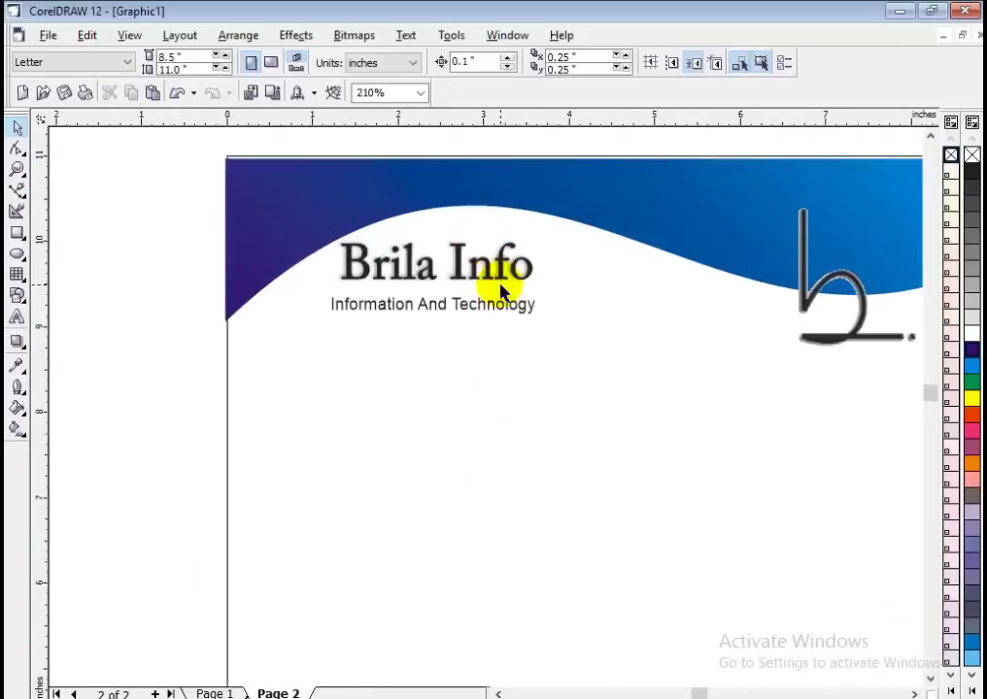
drag(538, 261, 553, 262)
mouse_move(332, 261)
mouse_down()
mouse_move(319, 260)
mouse_move(329, 260)
mouse_up()
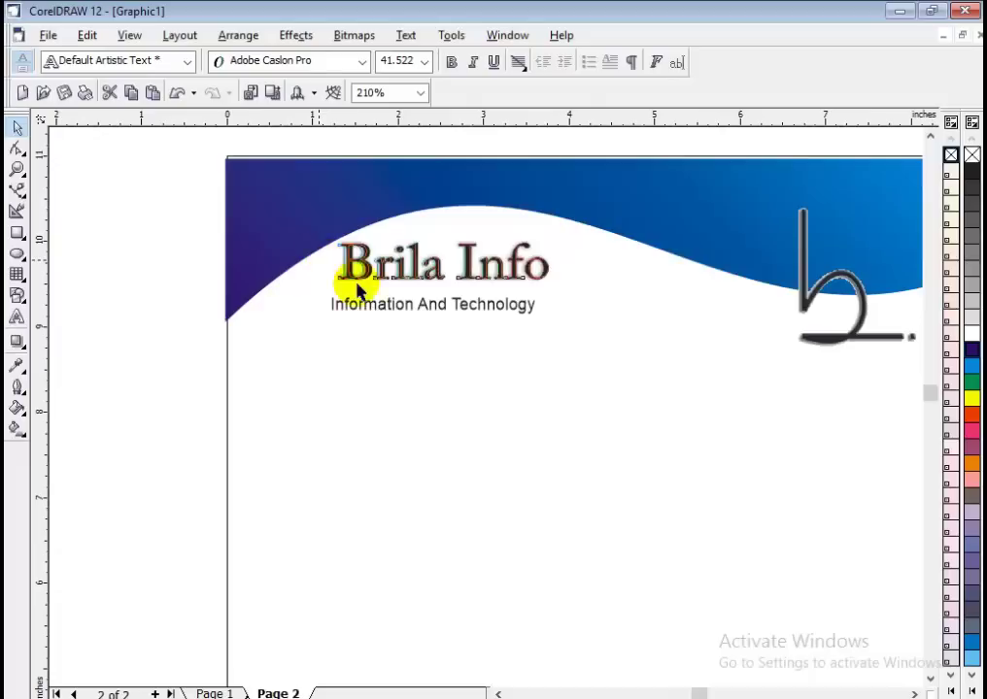
Move the tagline up under the title and resize it to about 14.7 pt to match its width.
click(449, 309)
drag(462, 311, 472, 303)
mouse_move(546, 319)
mouse_down()
mouse_move(600, 311)
mouse_move(558, 329)
mouse_up()
click(575, 372)
click(484, 302)
click(447, 434)
scroll(444, 433, down, 1)
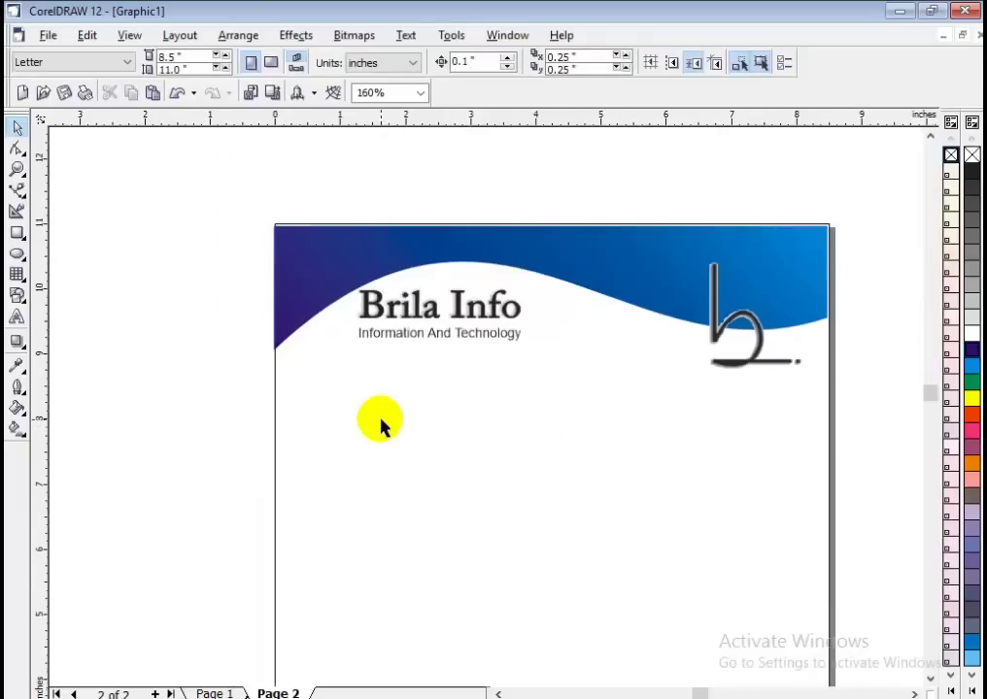
scroll(381, 425, down, 1)
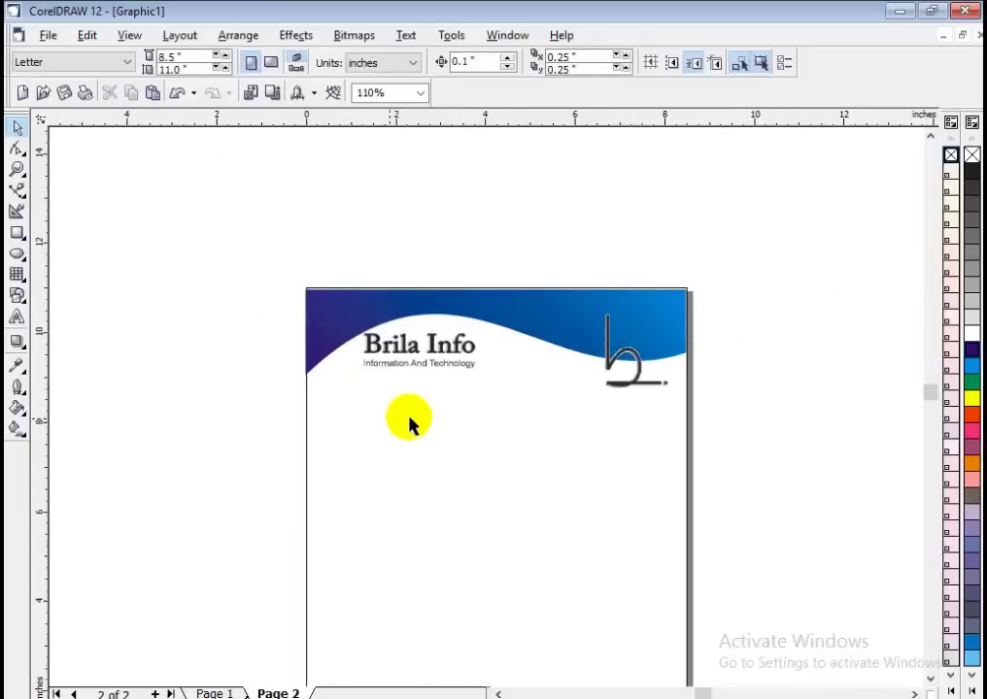
Drag a horizontal guideline down from the ruler to near the bottom of Page 2.
click(930, 677)
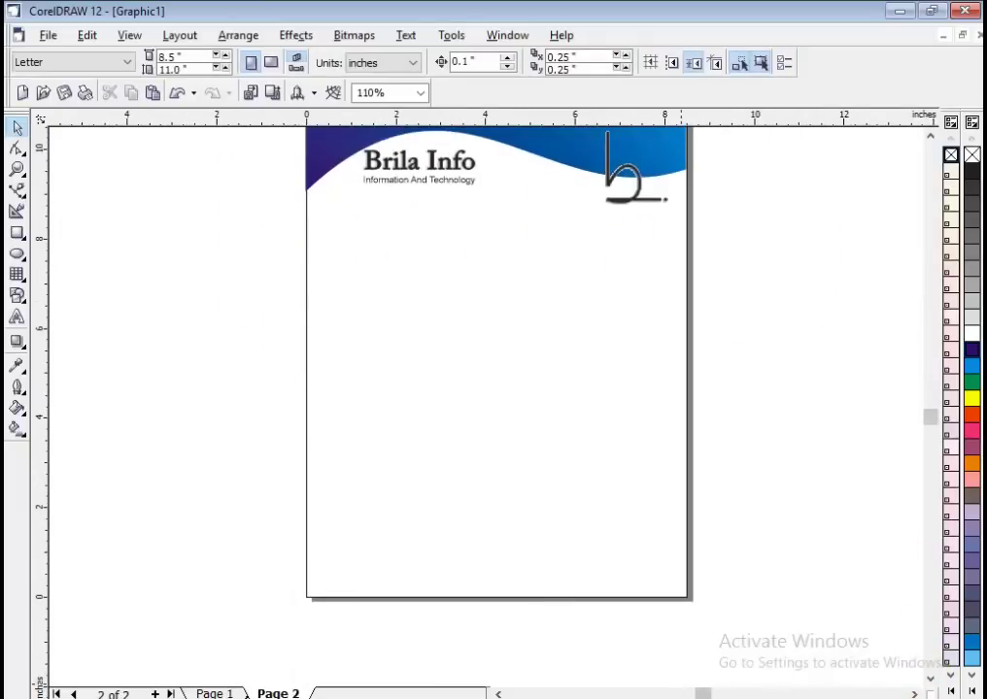
key(alt+Tab)
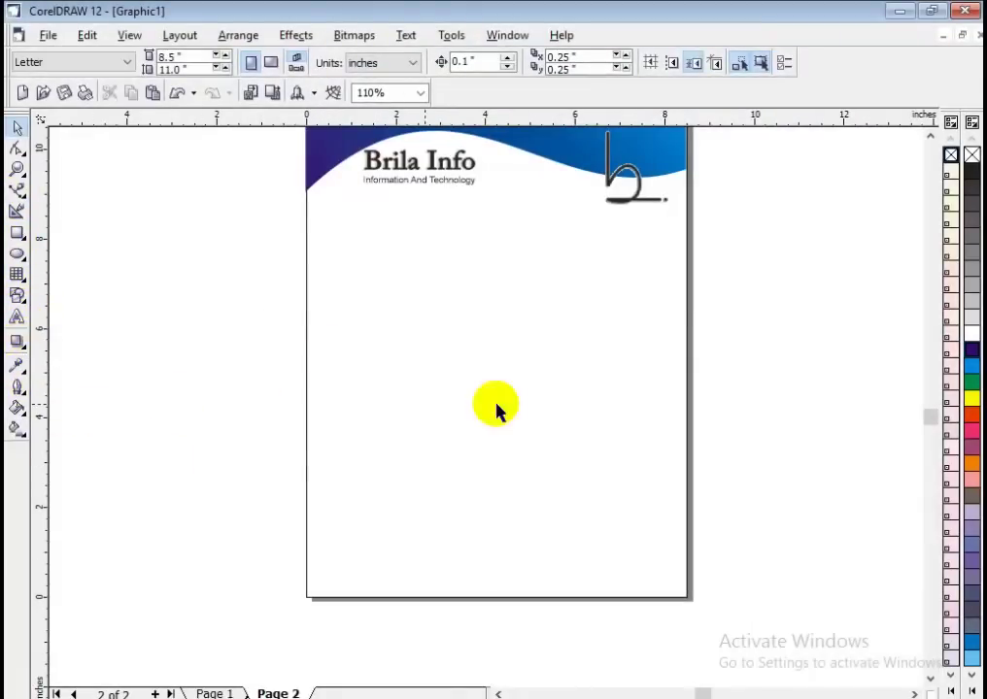
drag(377, 120, 396, 571)
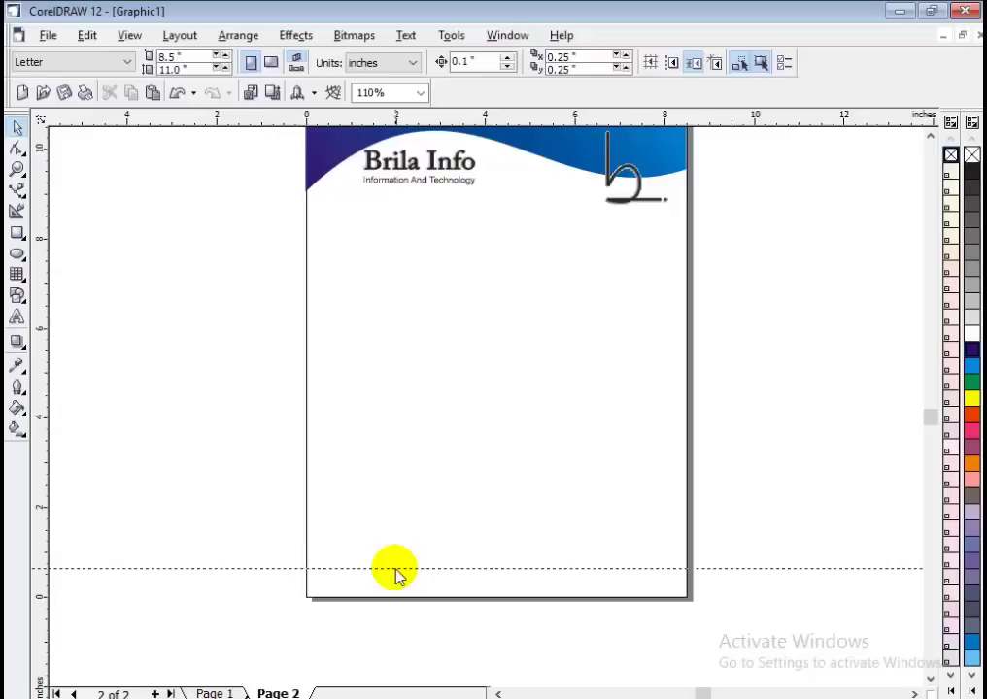
key(F8)
click(442, 563)
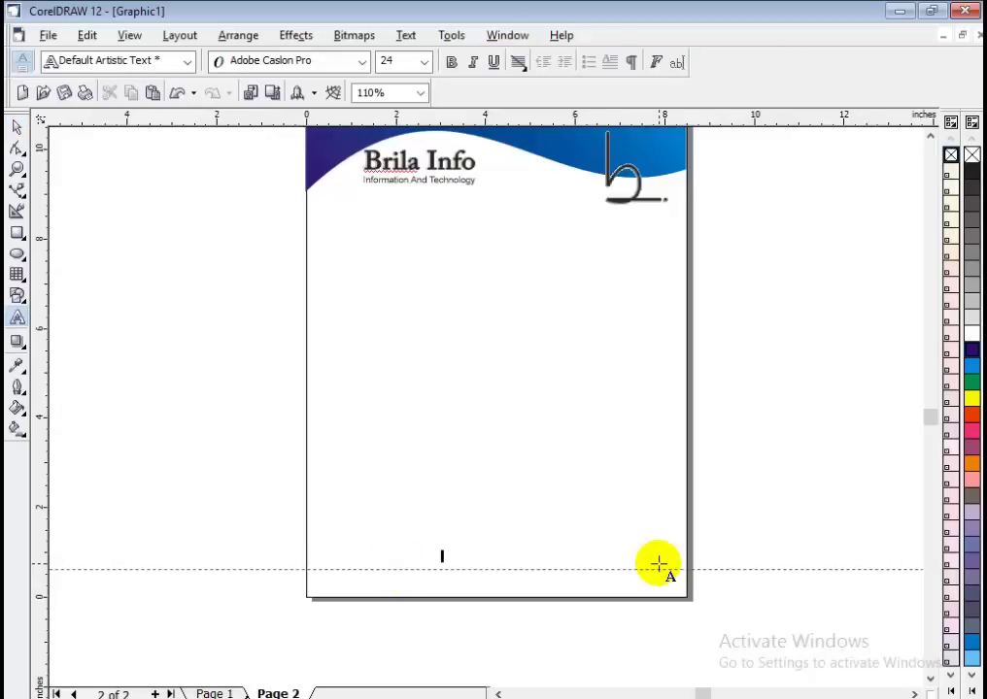
Drop an enlarged copy of the 'Information And Technology' tagline onto the bottom guideline.
click(16, 127)
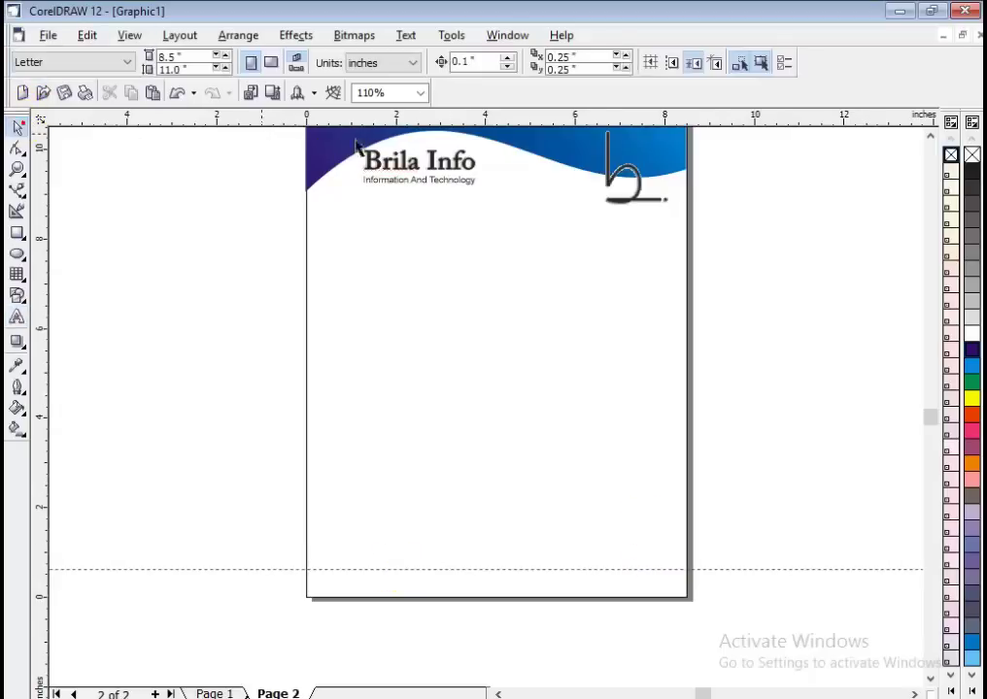
click(448, 186)
drag(419, 180, 497, 562)
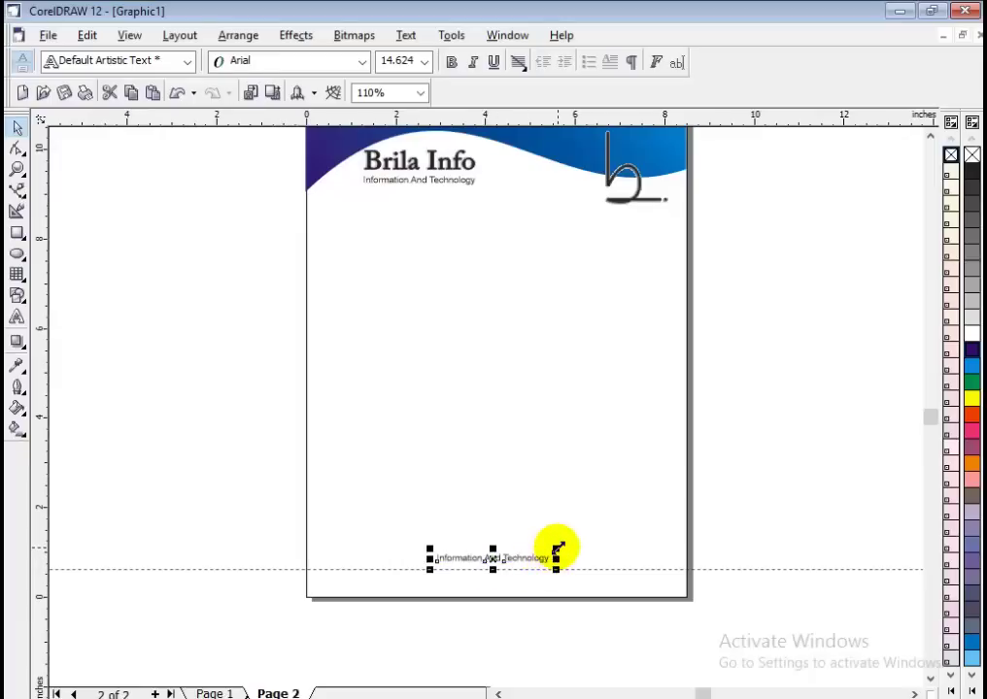
drag(557, 568, 592, 573)
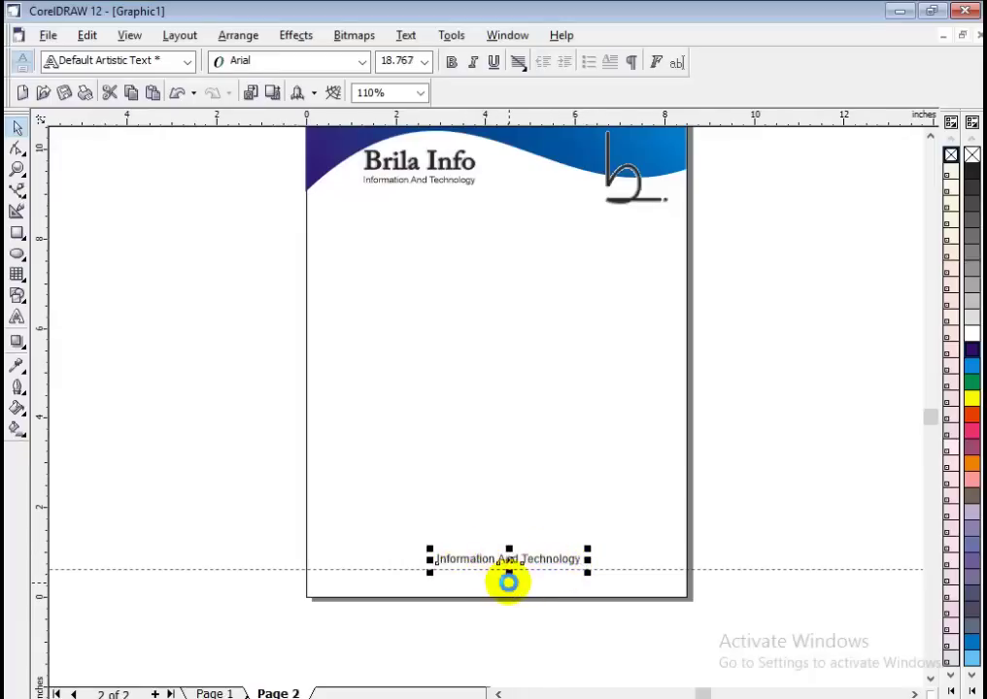
key(Left)
click(577, 586)
click(501, 569)
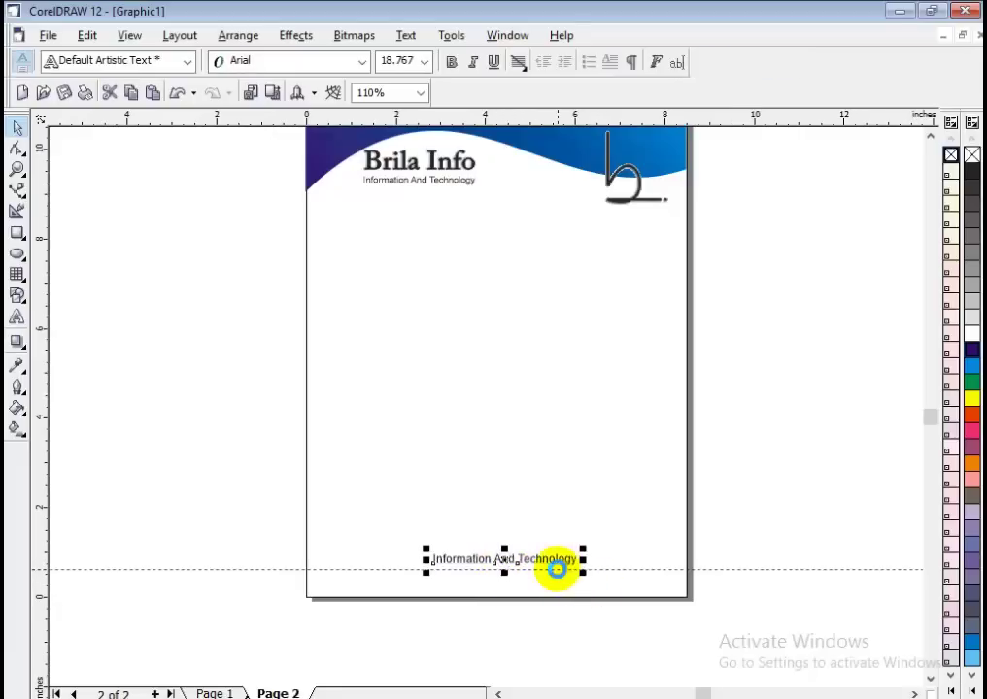
click(304, 561)
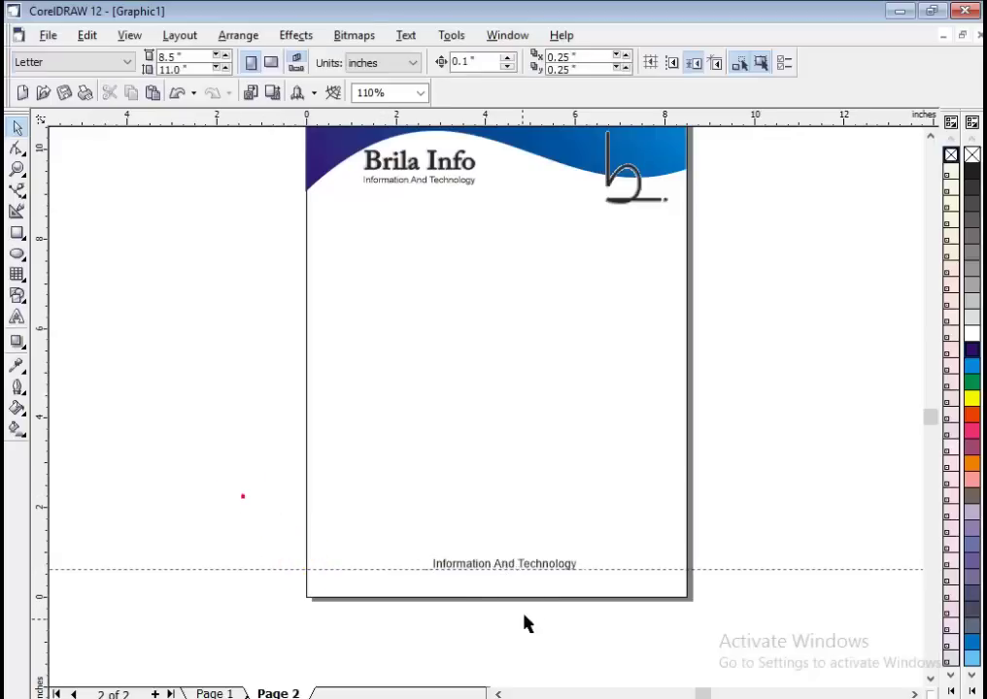
scroll(535, 612, up, 1)
scroll(532, 610, up, 1)
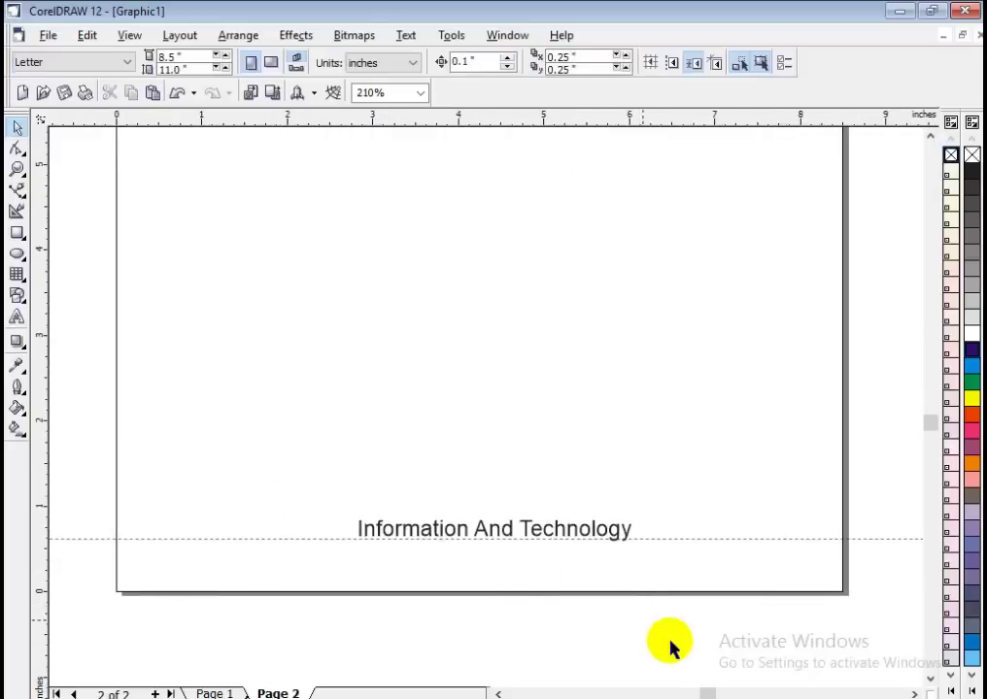
Check the reference letterhead's footer contact line in Photos, then return to CorelDRAW.
click(726, 654)
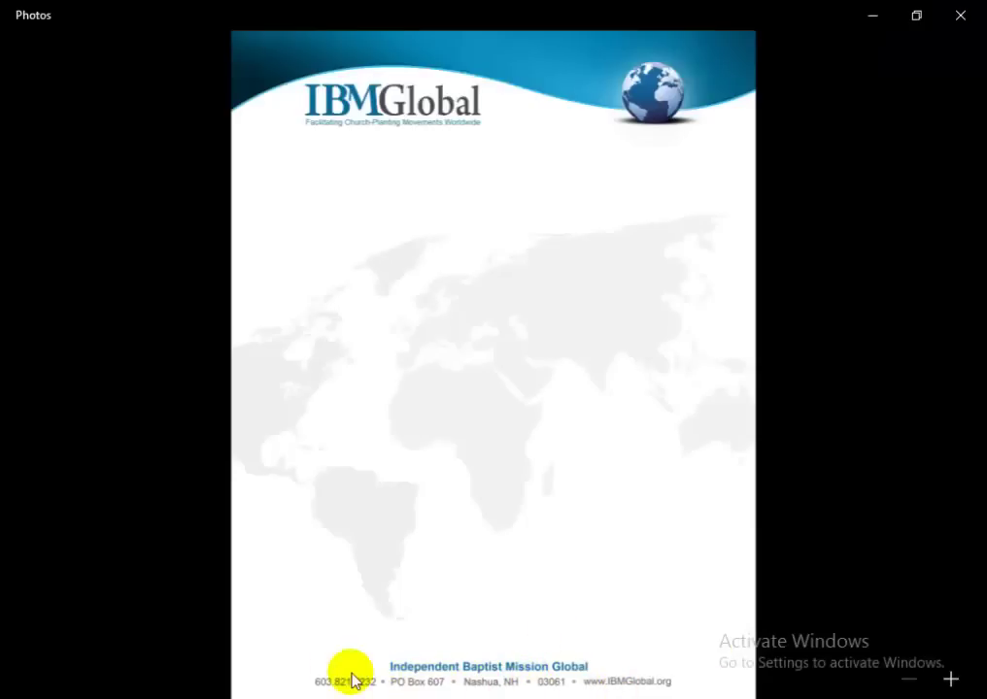
key(alt+Tab)
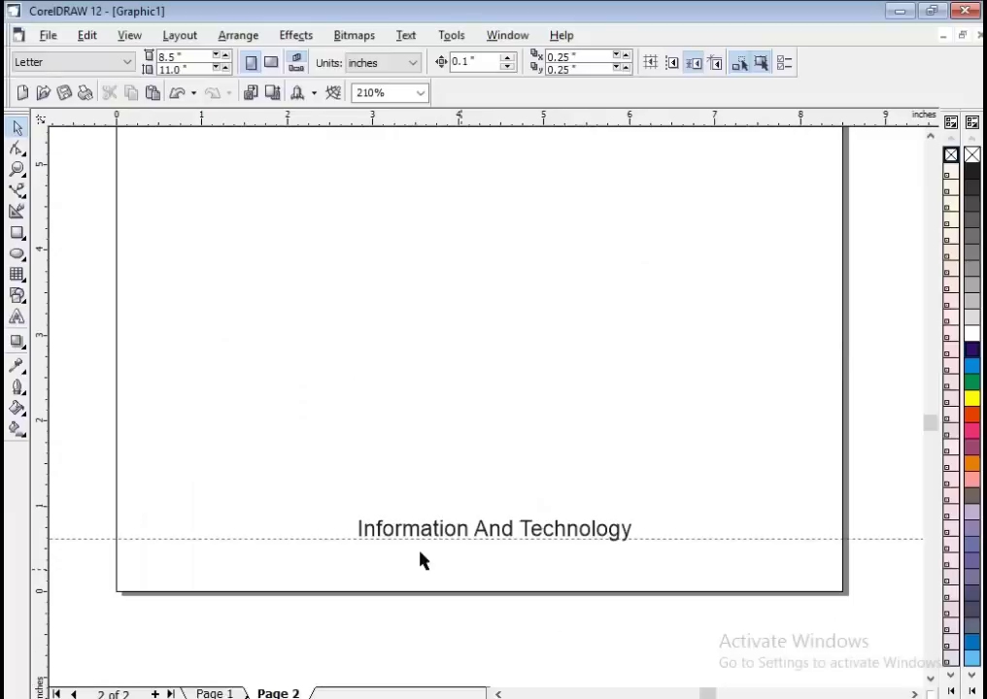
Type the company phone number at 14 pt below the footer tagline.
click(17, 317)
click(300, 558)
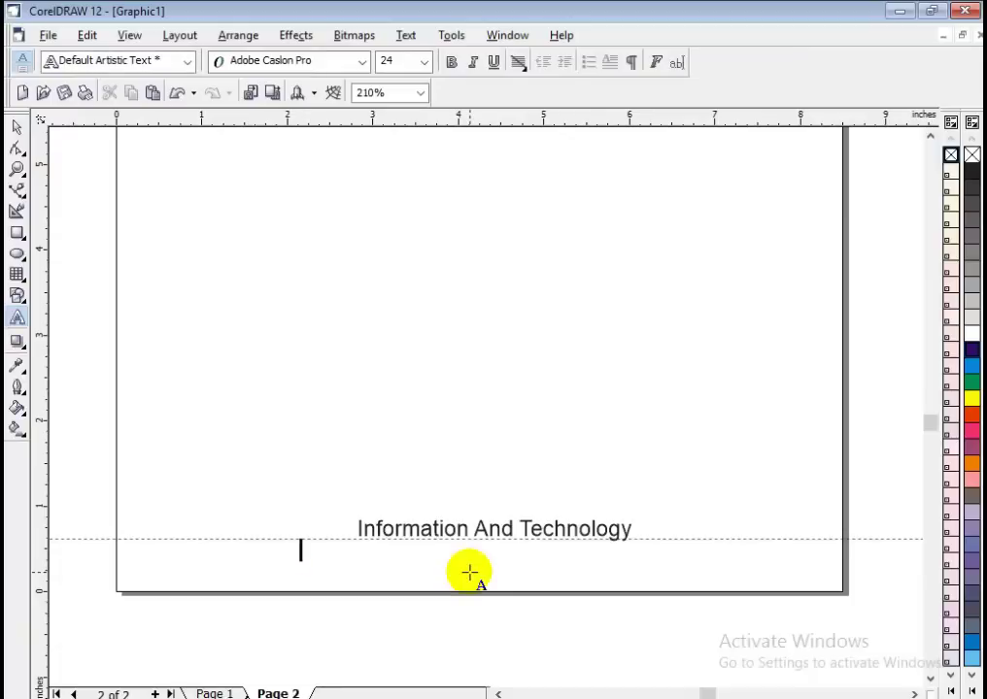
click(421, 60)
click(424, 63)
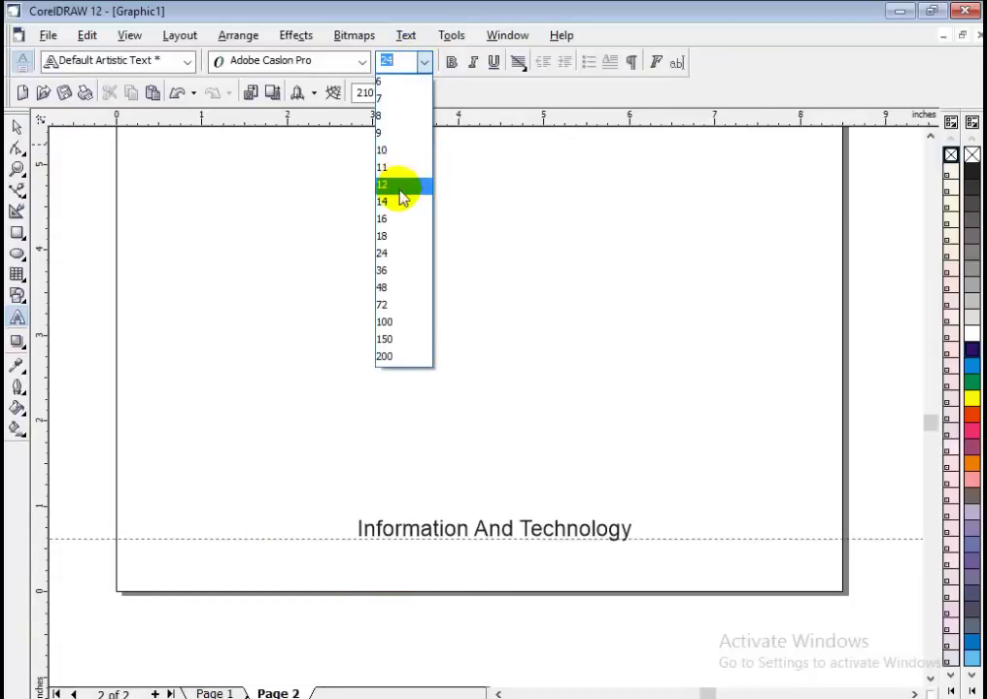
click(403, 202)
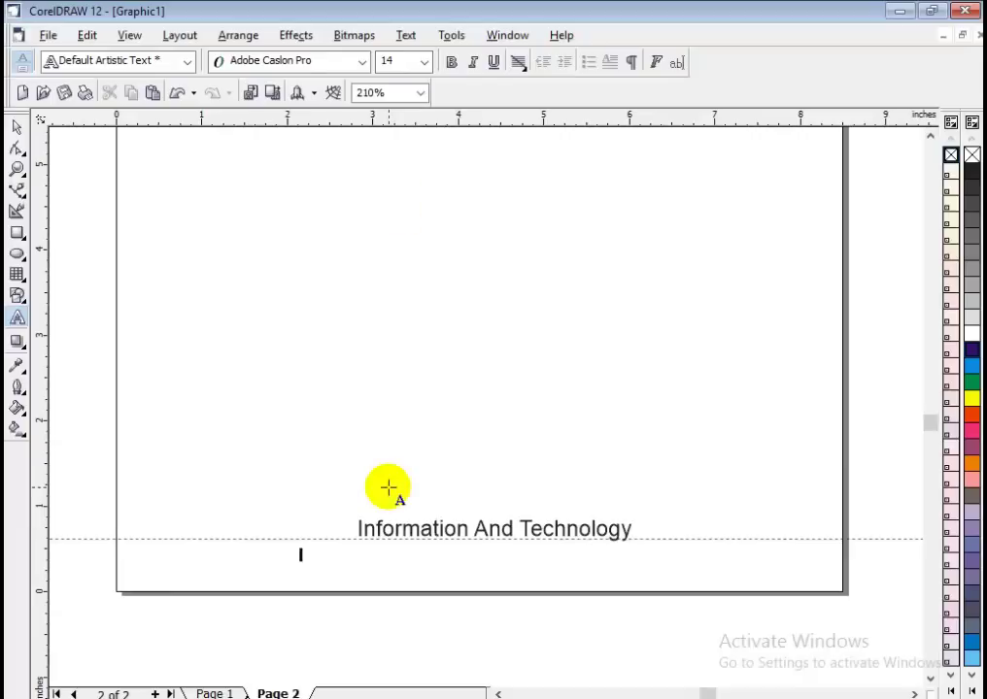
click(306, 555)
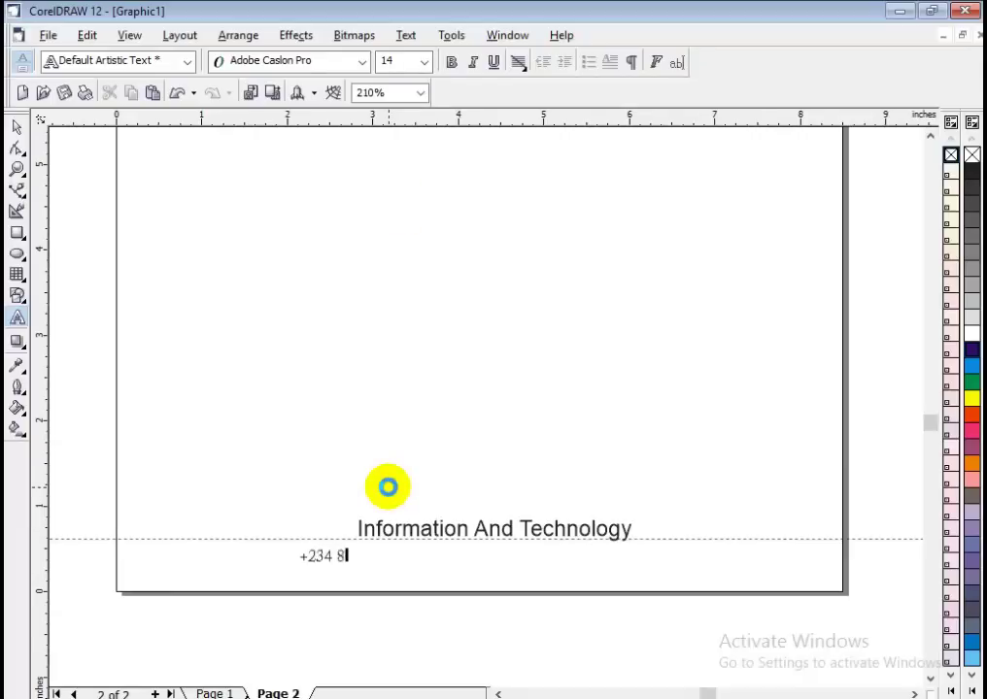
key(Escape)
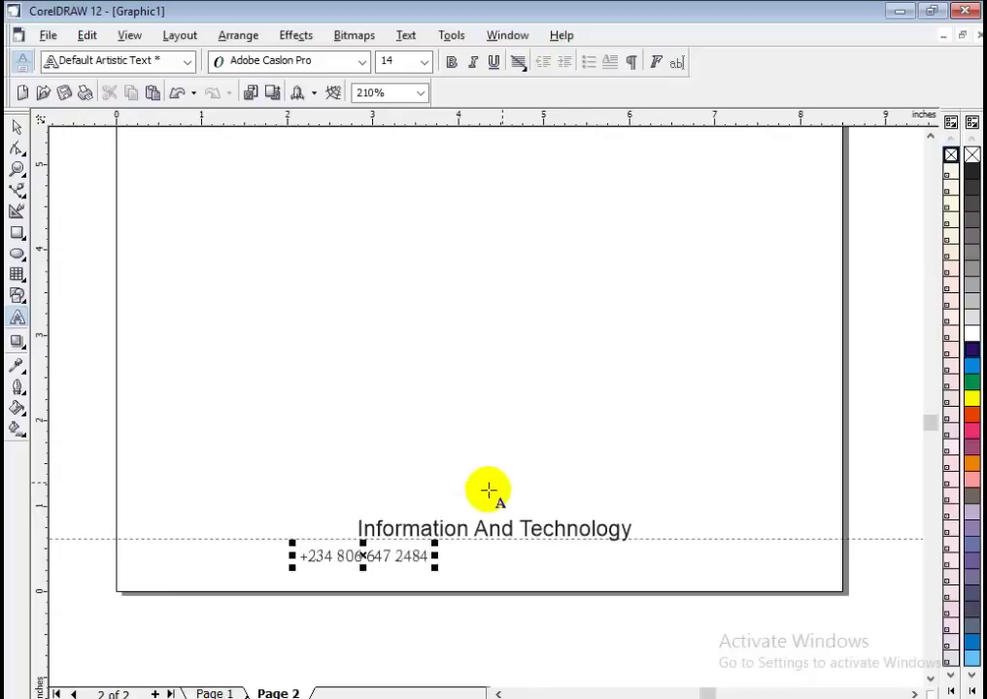
Nudge the phone number left and drag a copy of it alongside.
click(17, 127)
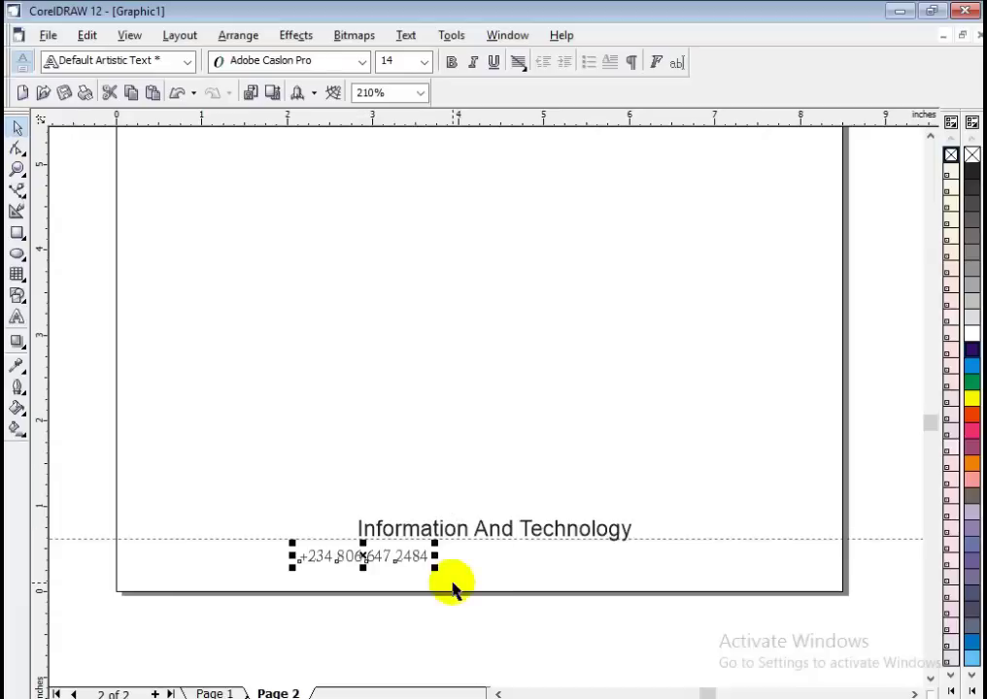
key(Left)
key(Left)
key(Left)
key(Left)
key(Left)
key(Left)
key(Left)
key(Left)
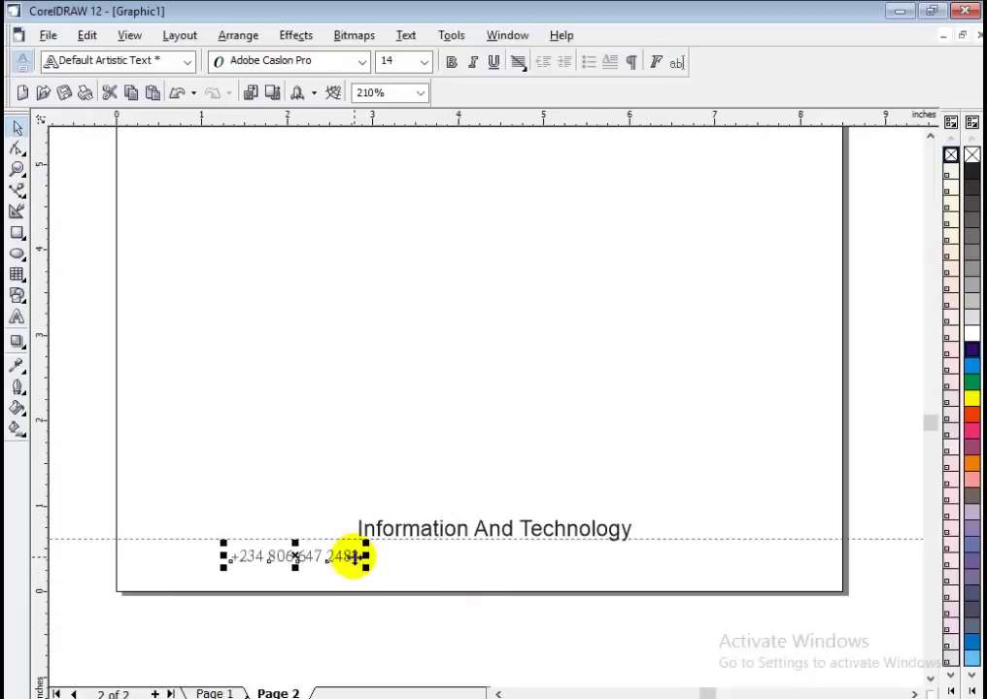
click(355, 557)
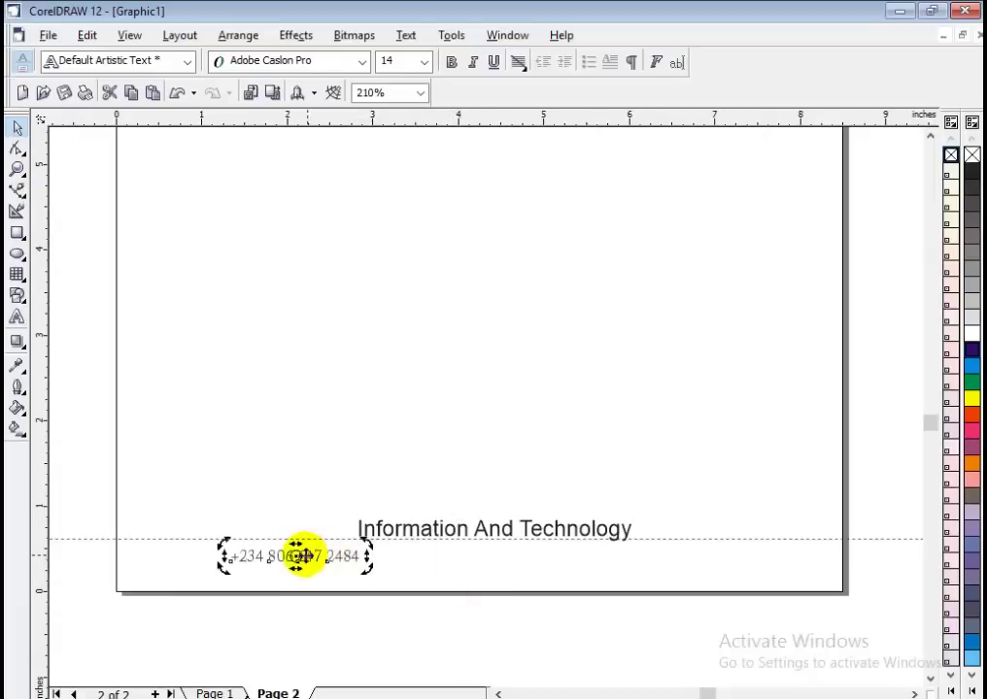
click(299, 559)
drag(299, 558, 436, 556)
Replace the copied number's text with the company's street address, city and country.
double_click(434, 555)
double_click(437, 555)
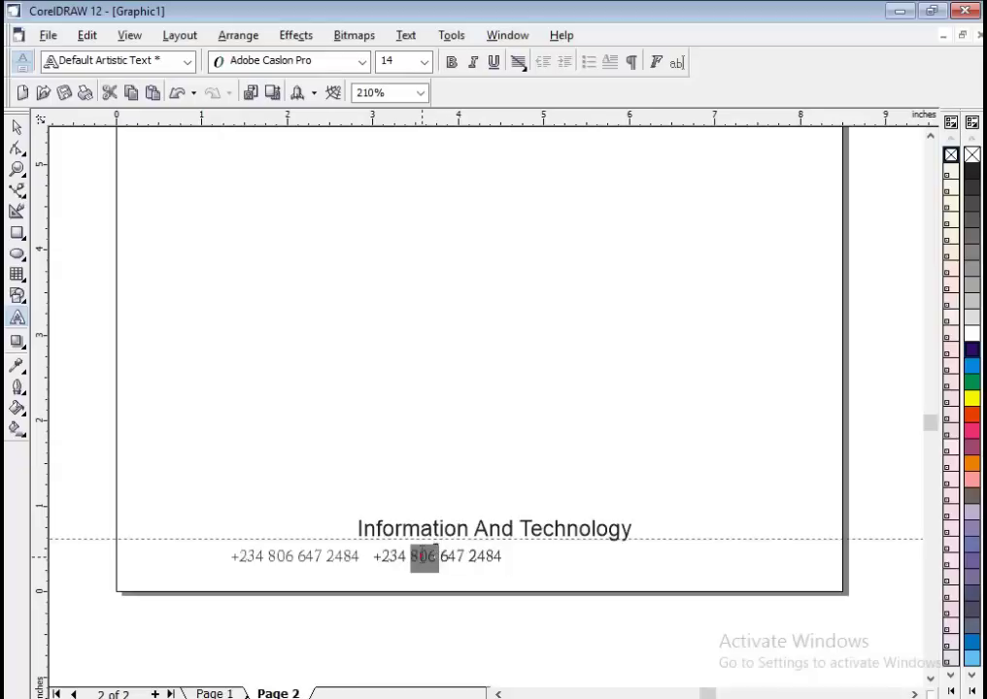
triple_click(420, 558)
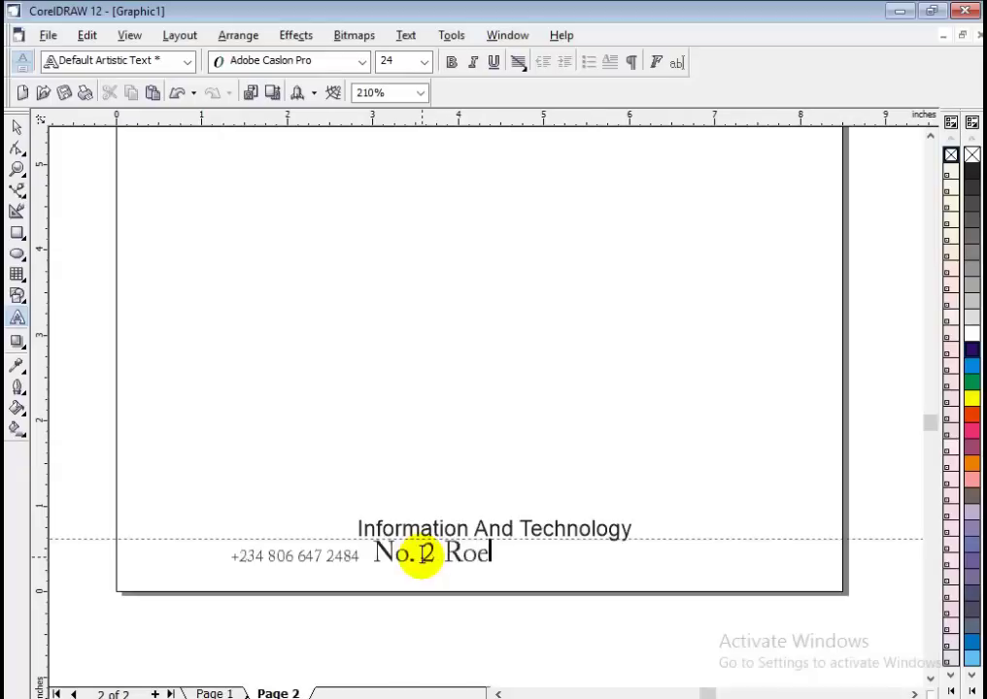
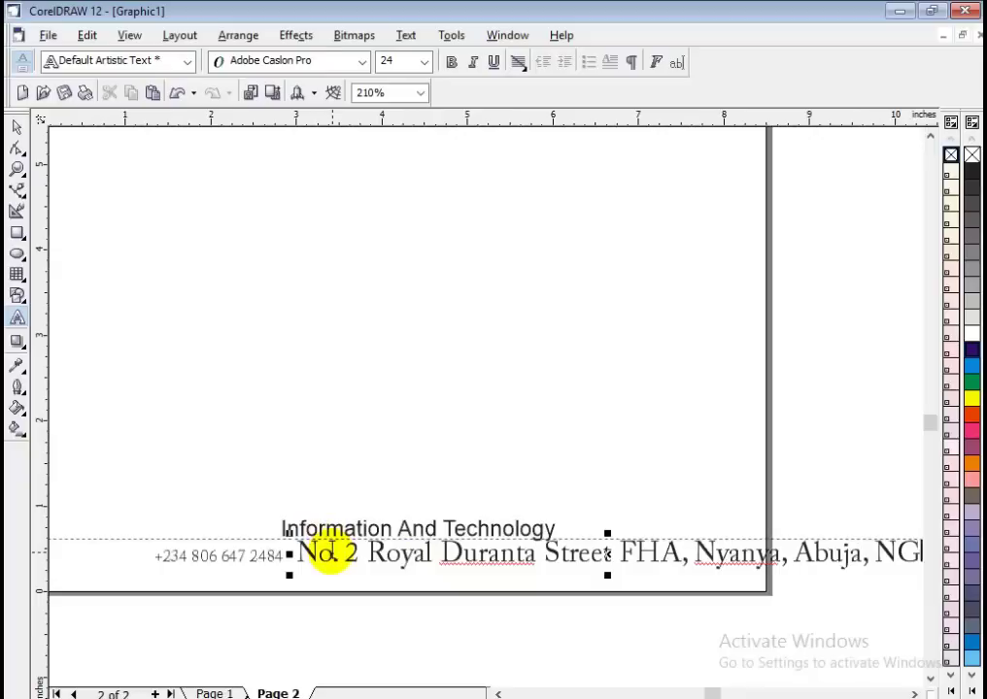
Set the whole footer address text to 14 pt from the font size list.
key(shift+Left)
key(shift+Left)
click(424, 61)
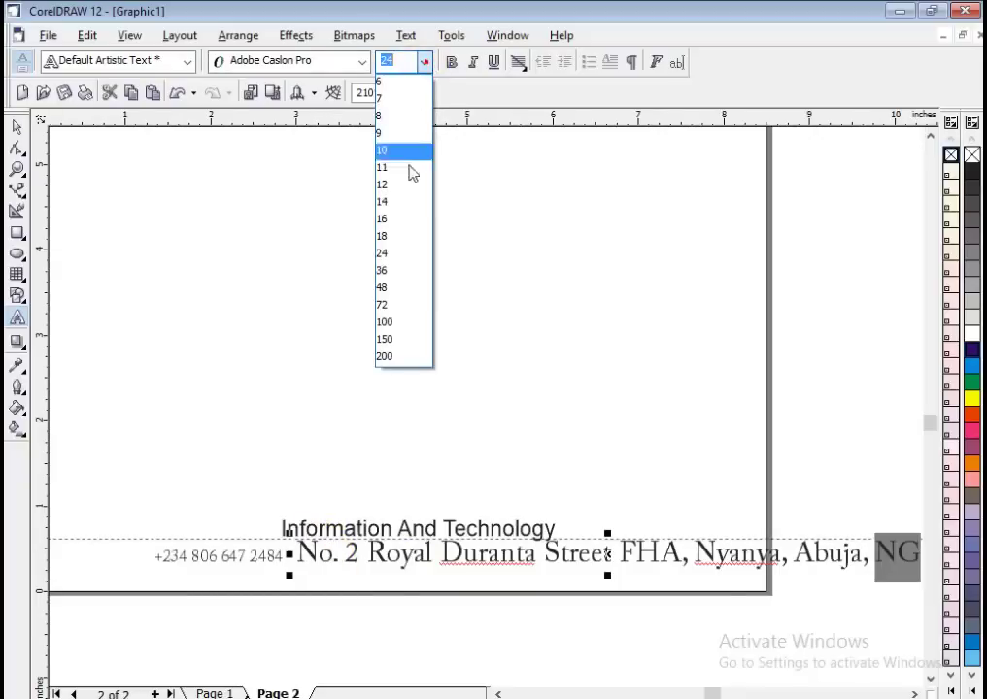
click(397, 202)
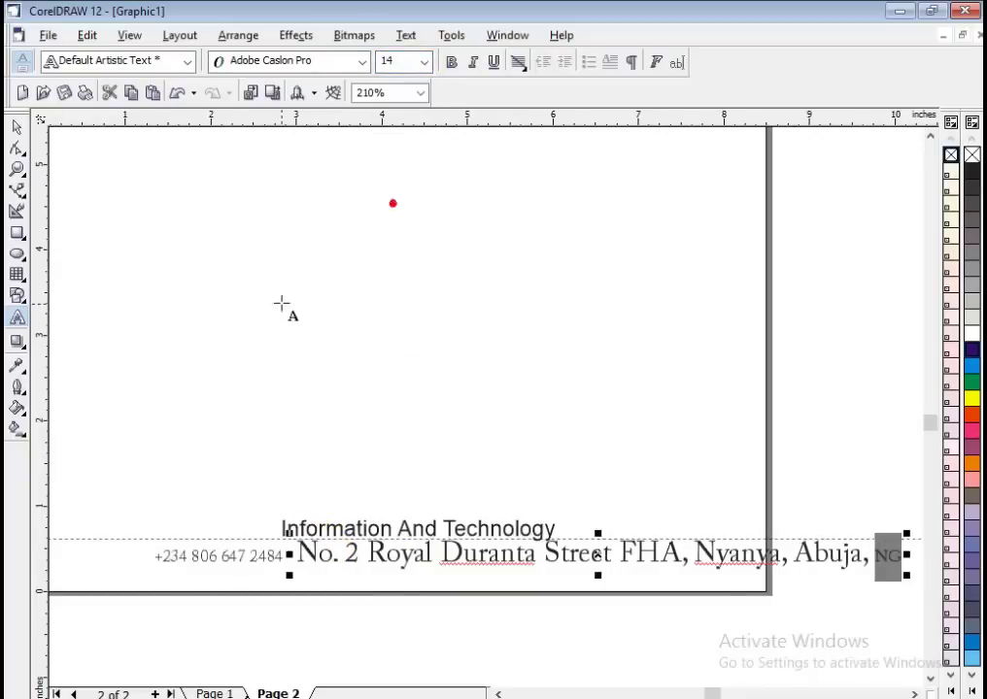
double_click(482, 549)
key(ctrl+a)
click(423, 61)
click(389, 204)
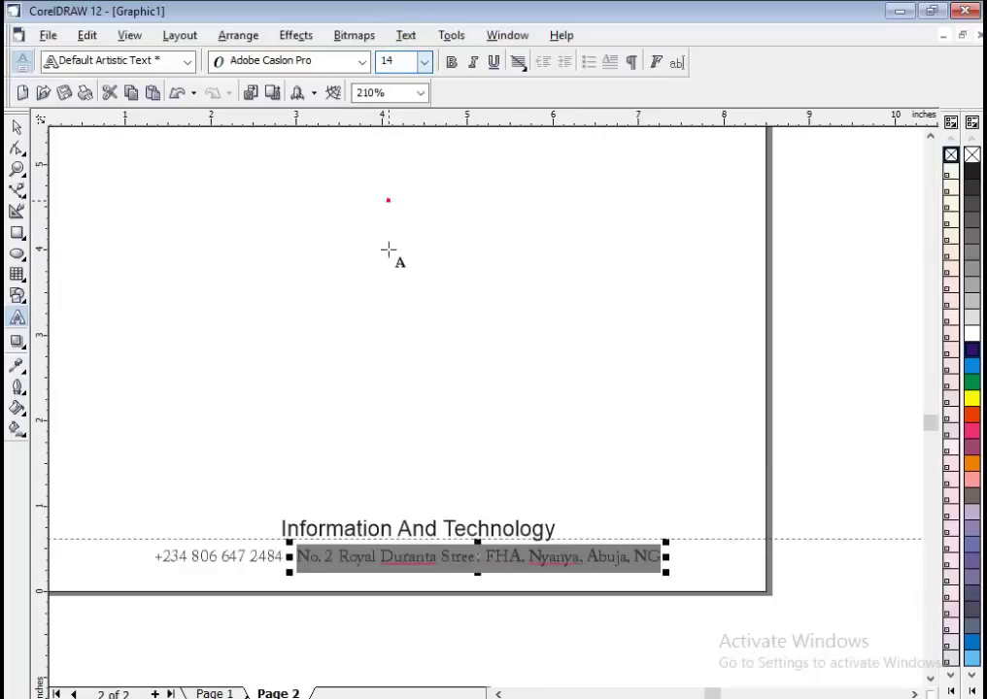
Marquee-select the footer phone number and address together.
click(16, 127)
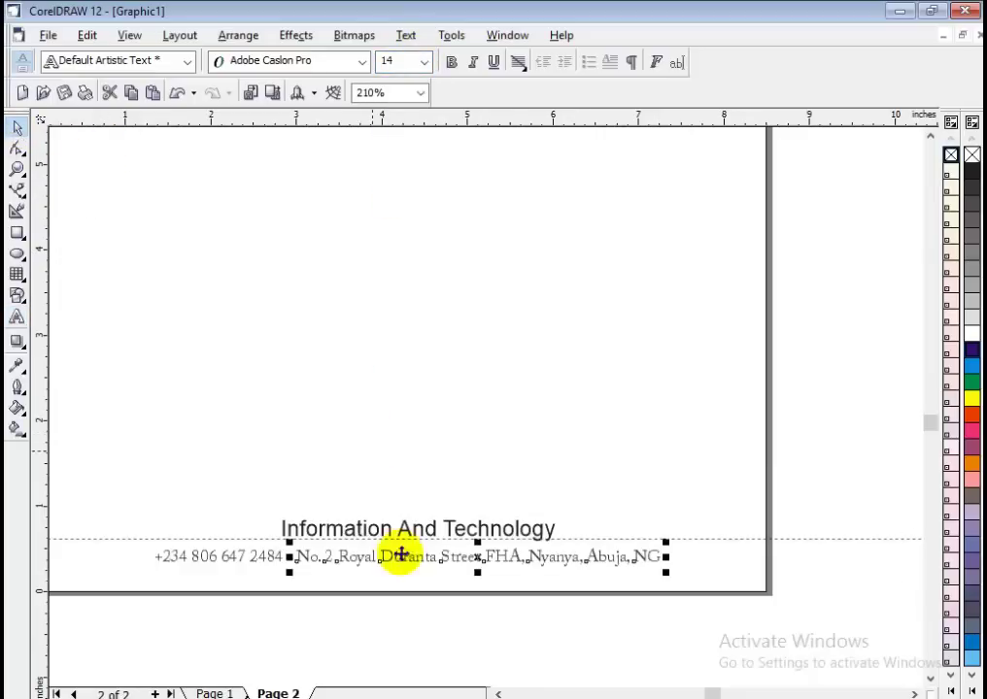
click(411, 638)
click(398, 563)
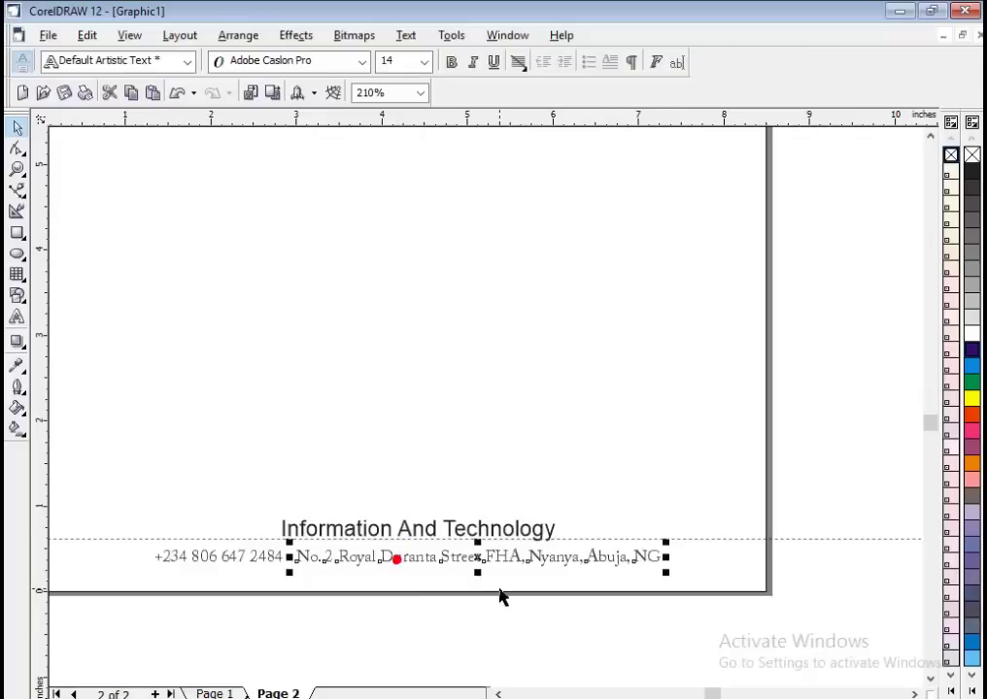
click(498, 588)
click(783, 607)
scroll(783, 608, down, 3)
scroll(257, 564, up, 2)
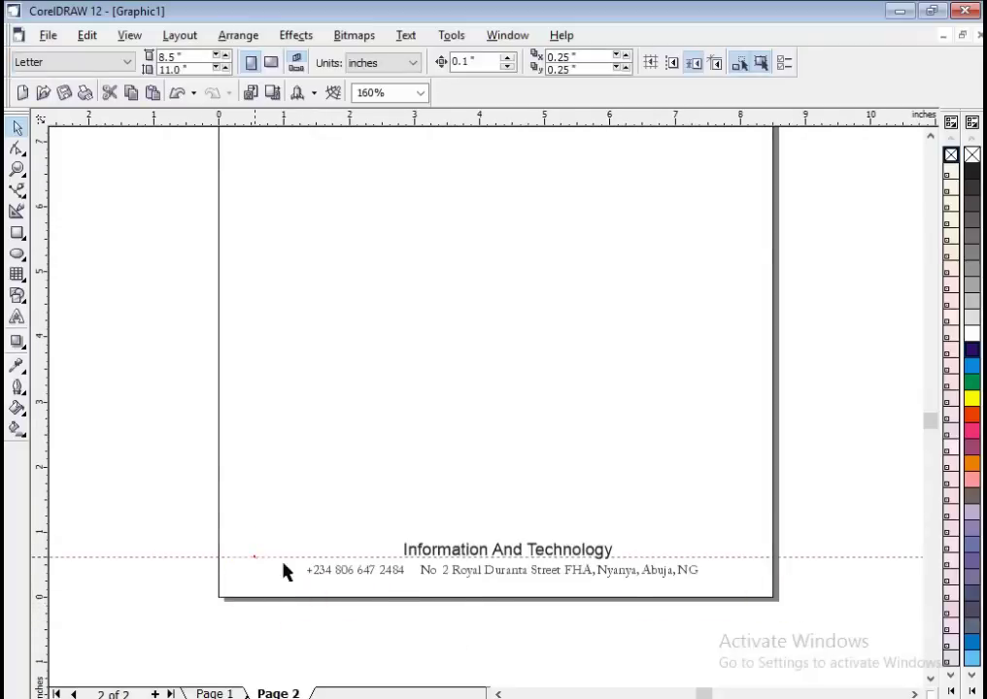
click(254, 555)
drag(278, 623, 726, 560)
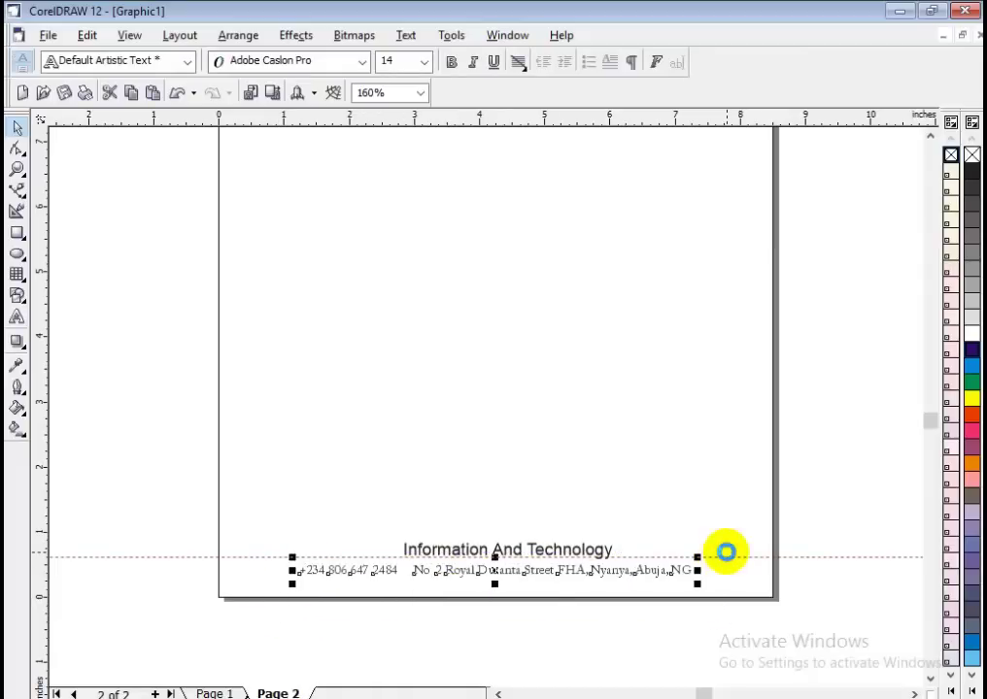
click(590, 629)
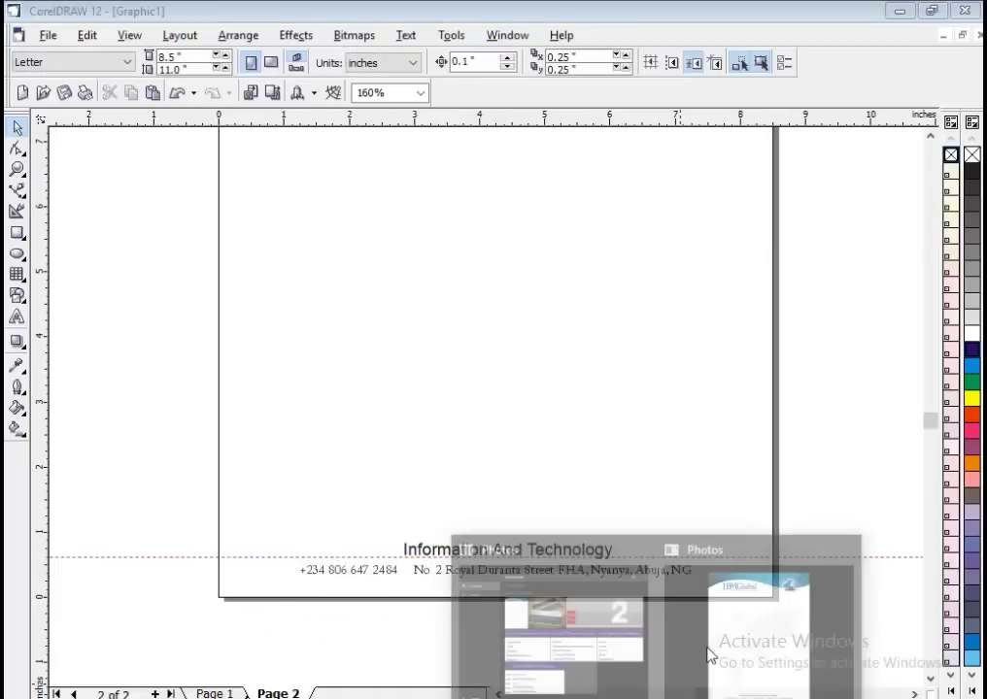
click(714, 656)
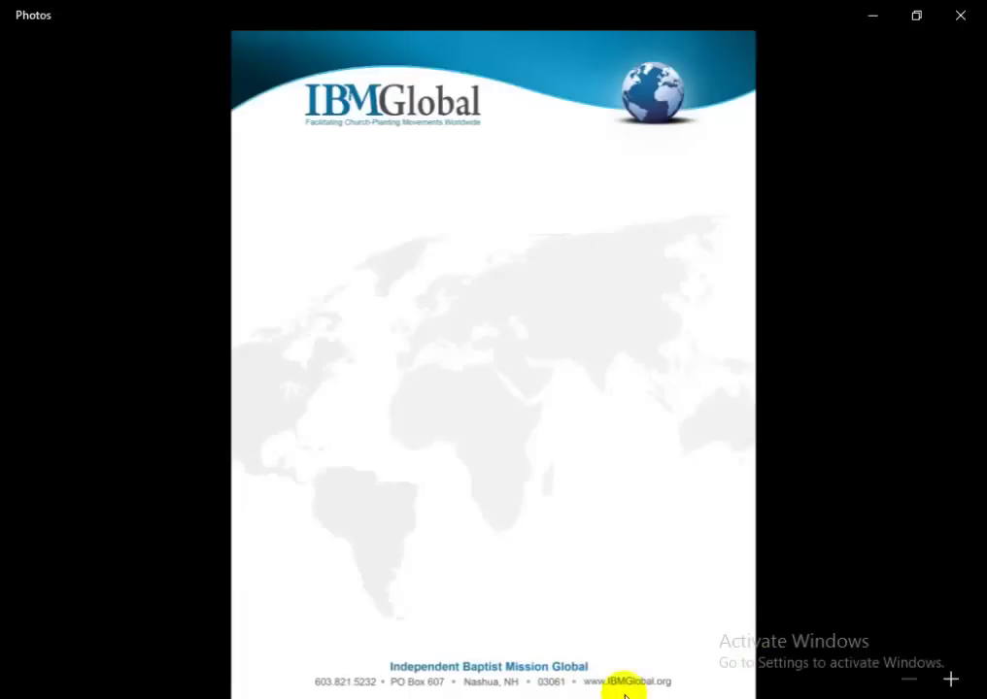
key(alt+Tab)
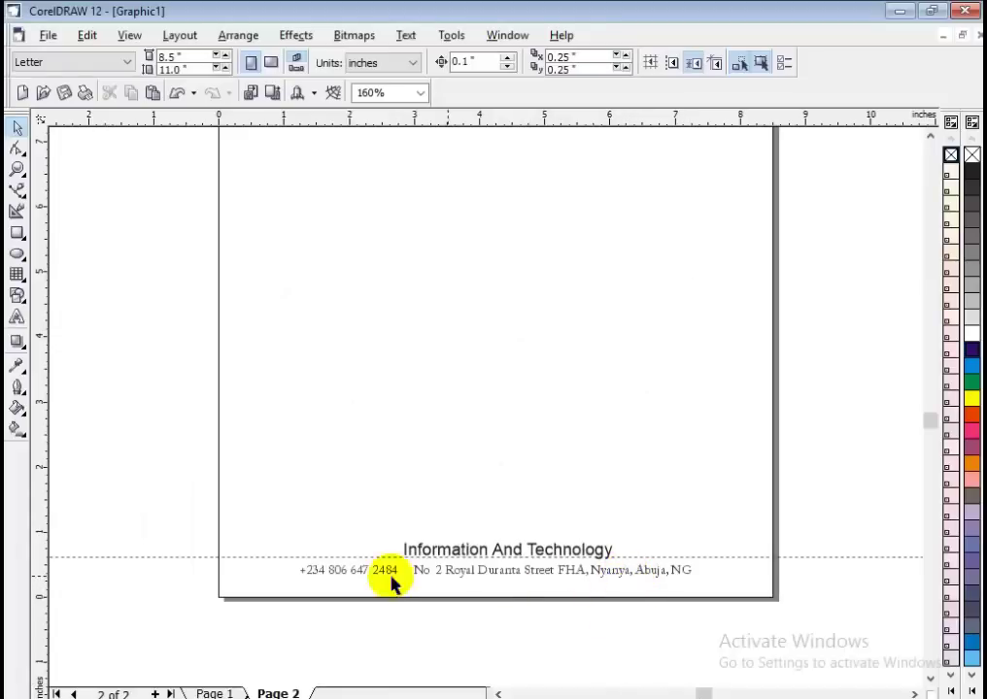
Select the footer line and drop a copy of the address past the right edge.
drag(279, 642, 705, 556)
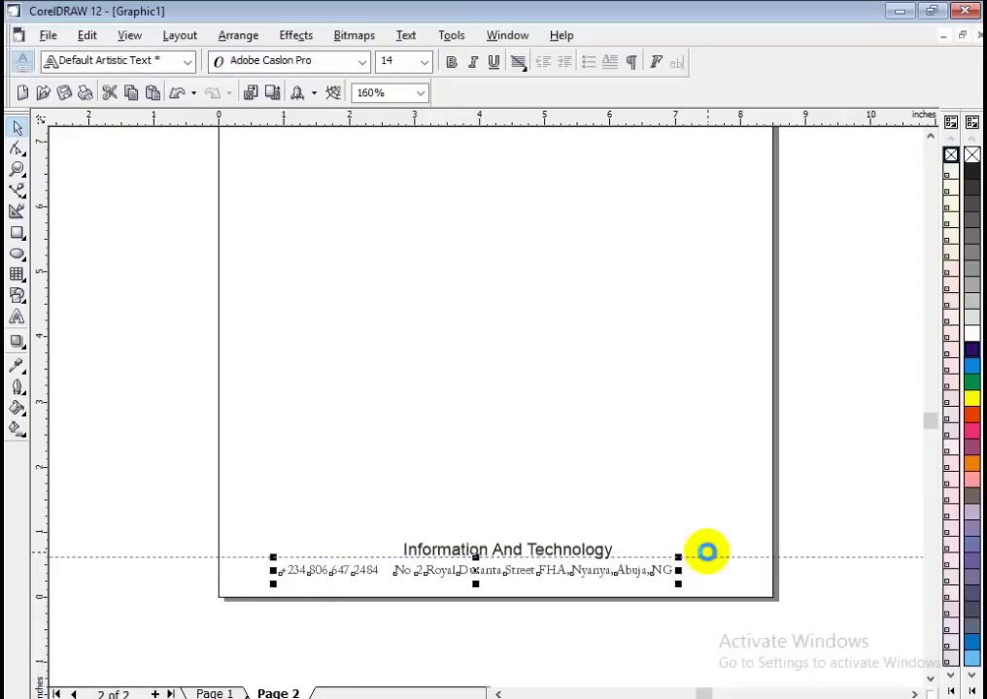
key(ctrl+z)
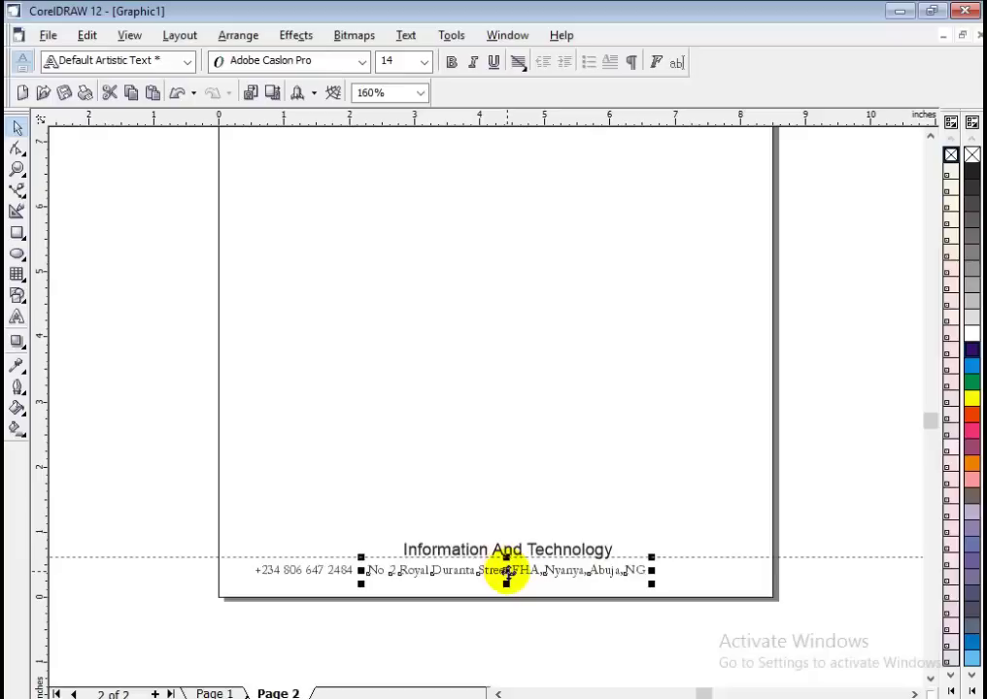
drag(505, 571, 783, 569)
right_click(783, 569)
Replace the copy's text with the company e-mail and move it just after the address.
double_click(777, 571)
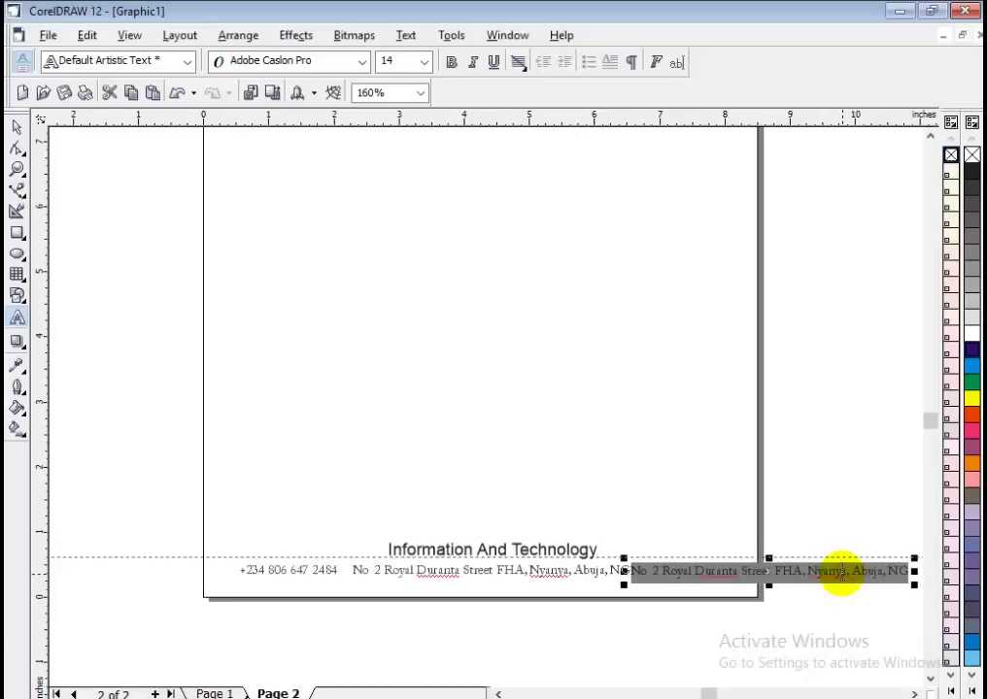
key(Delete)
click(841, 573)
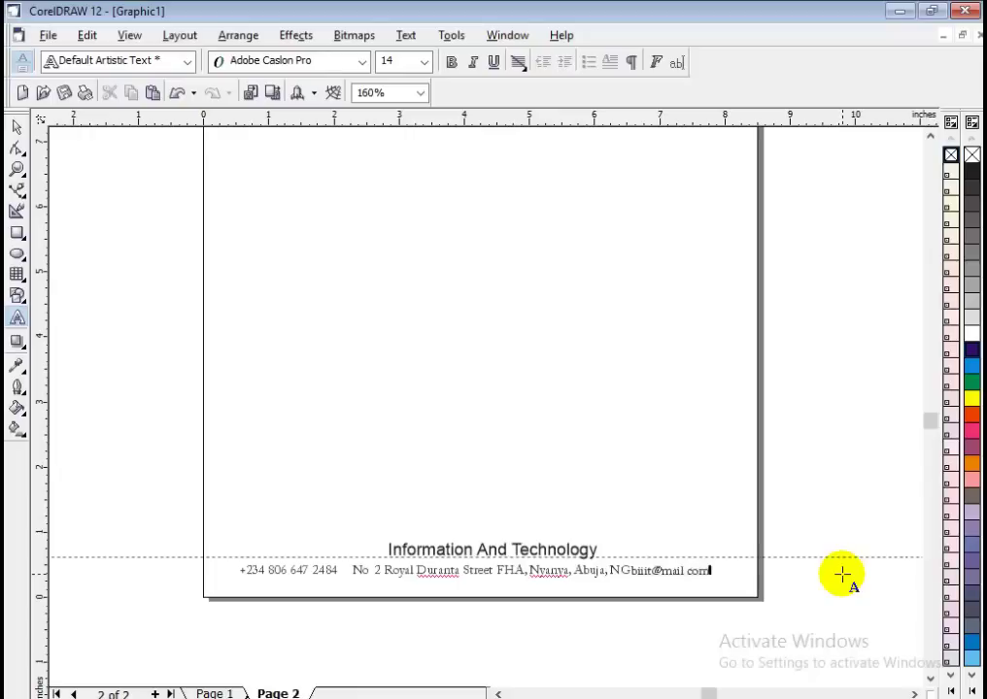
click(627, 564)
drag(627, 564, 685, 569)
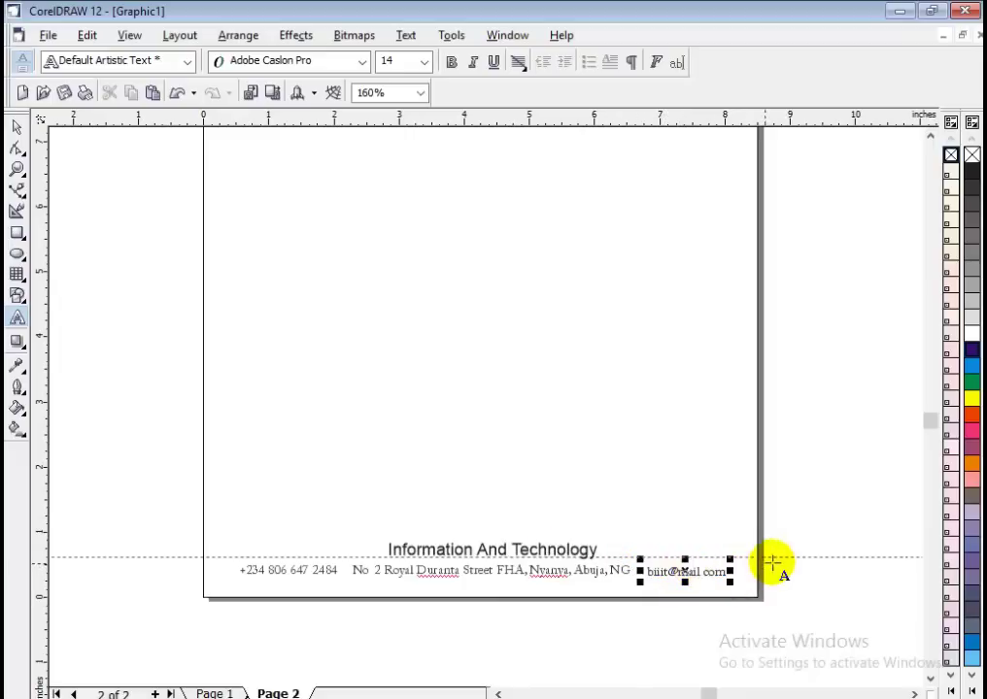
Set the footer phone number and address to 12 pt.
scroll(763, 573, up, 1)
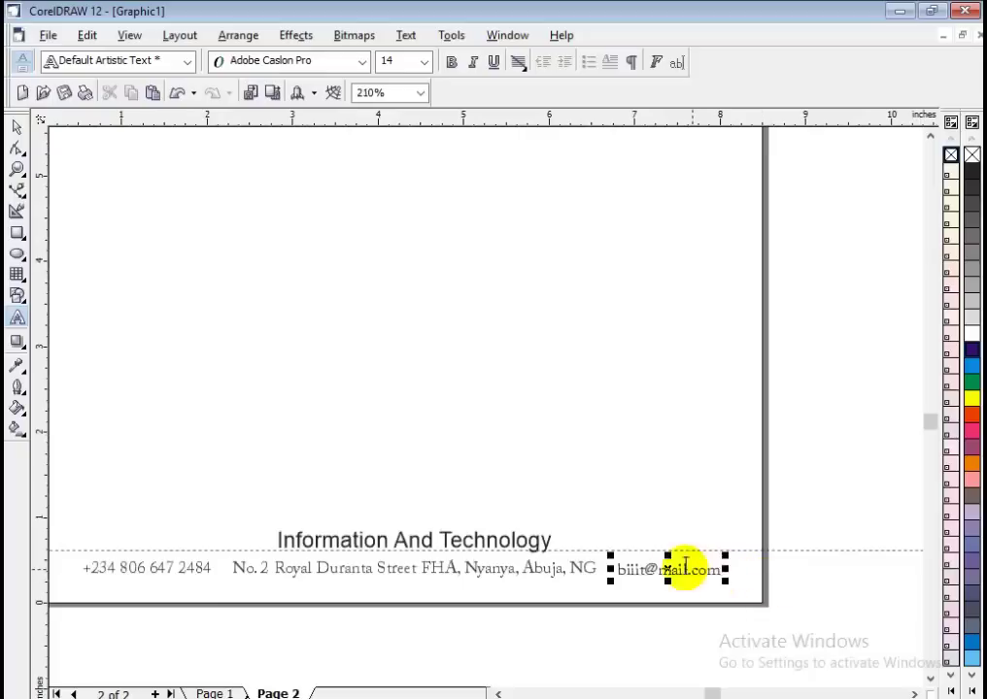
click(629, 565)
click(672, 573)
click(16, 127)
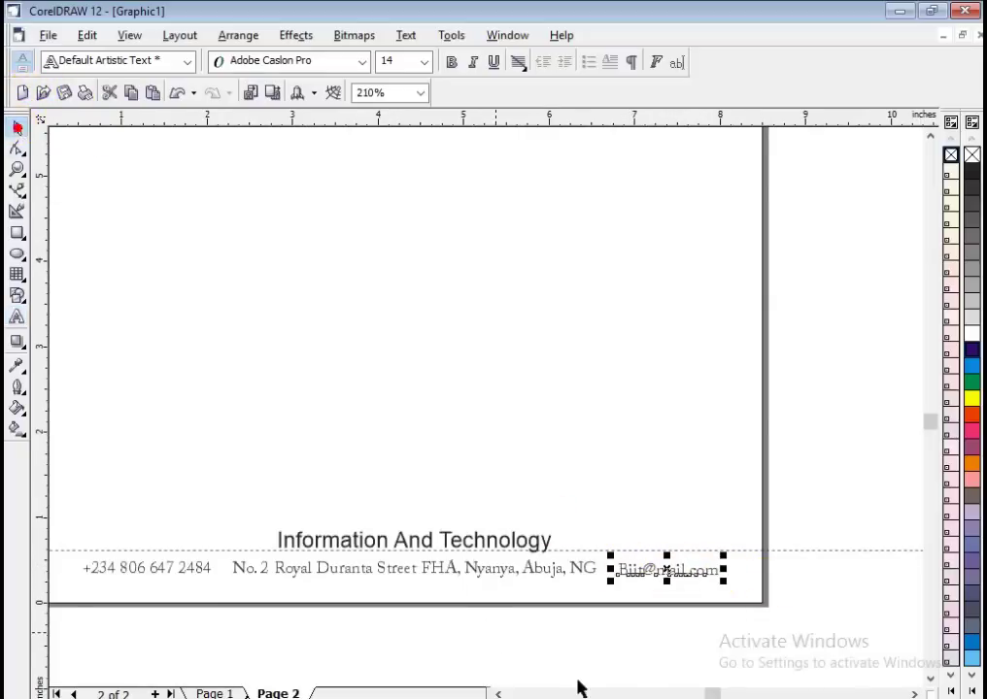
click(497, 693)
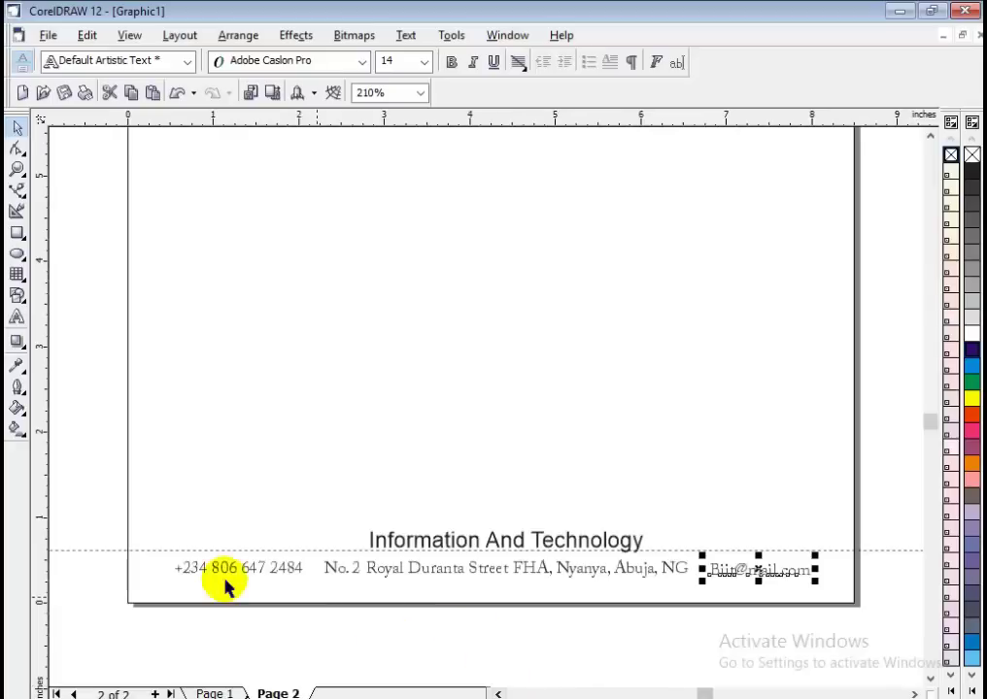
drag(107, 540, 700, 603)
click(424, 61)
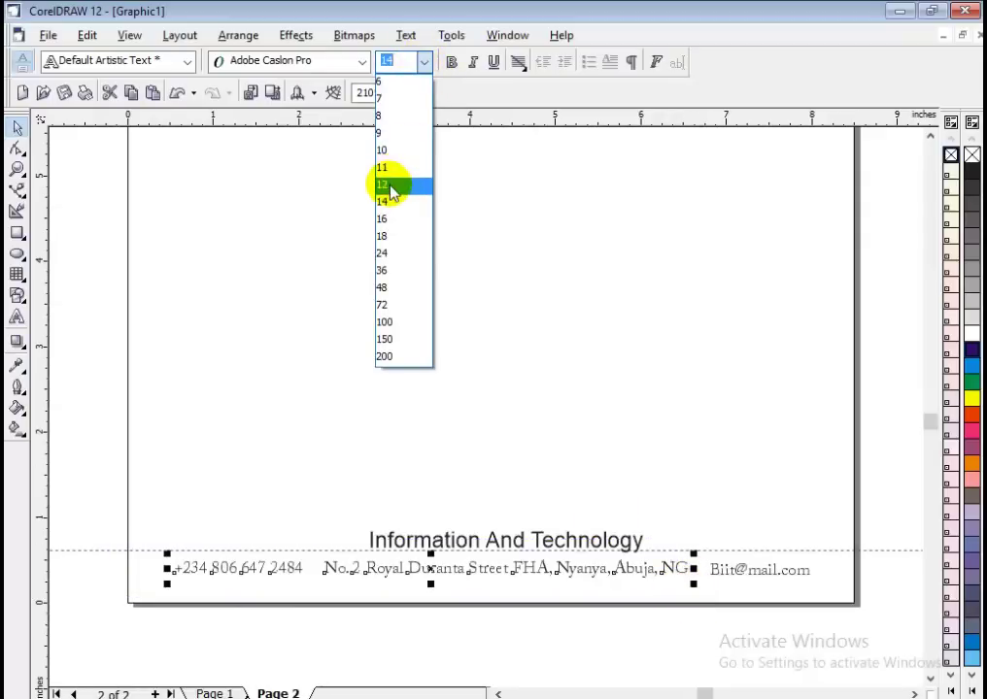
click(392, 186)
Nudge the address left to close the gap to the phone number.
click(464, 555)
click(427, 573)
key(Left)
key(Left)
key(Left)
key(Left)
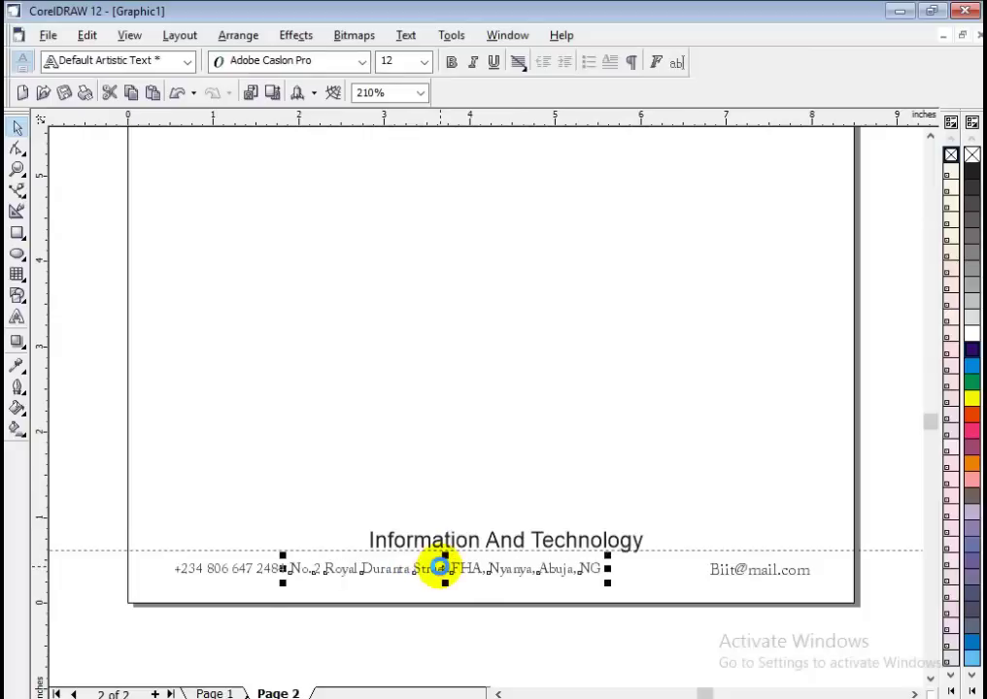
double_click(726, 569)
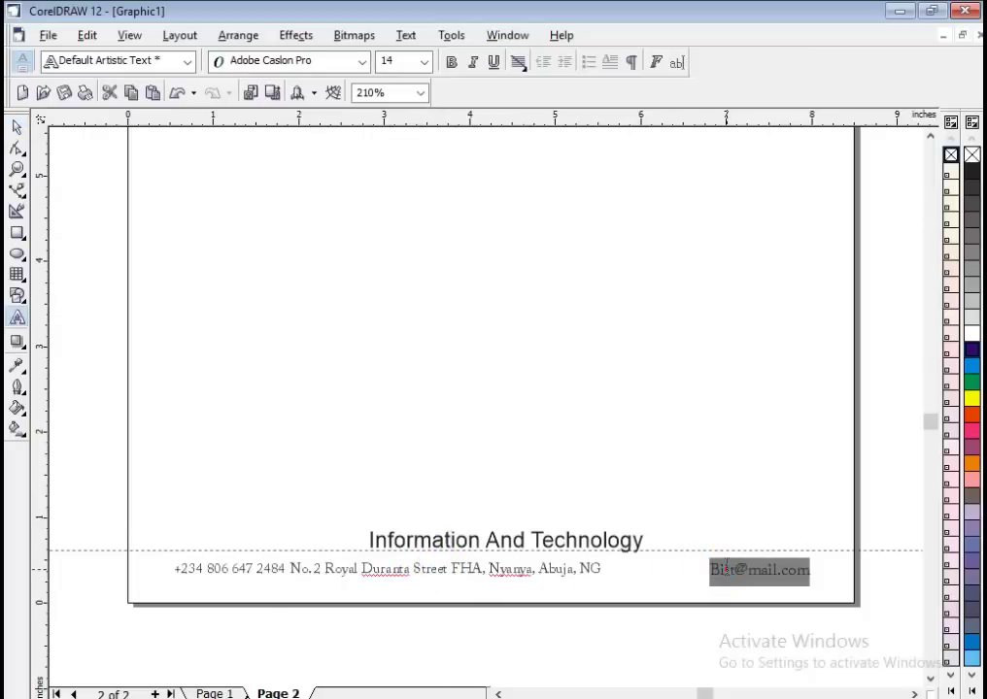
Convert the footer e-mail text to lowercase with Change Case.
click(727, 570)
key(shift+F3)
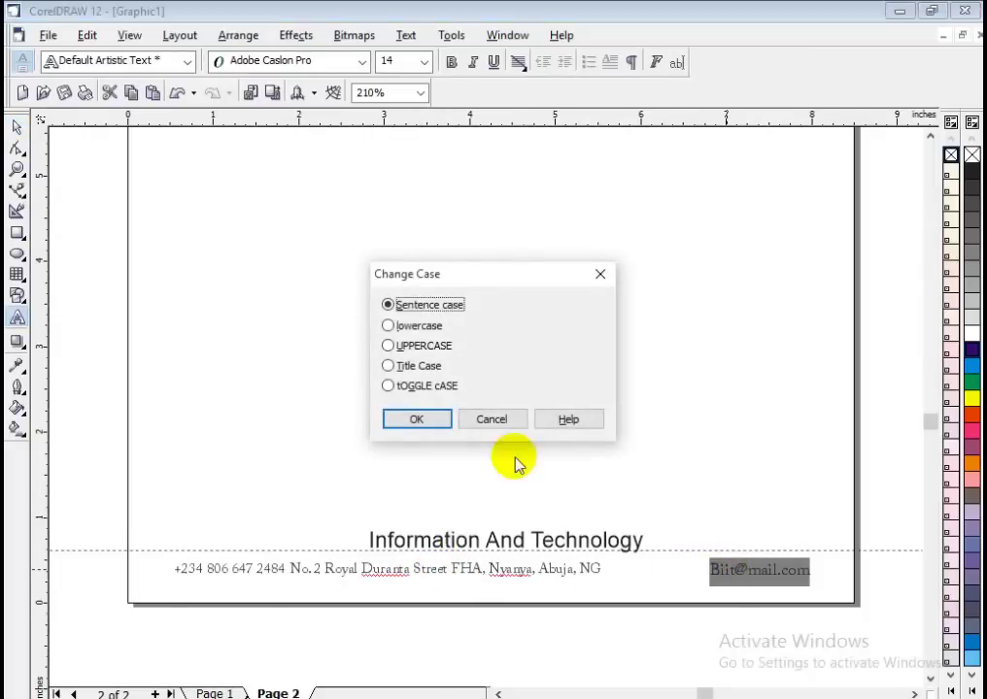
click(413, 330)
click(417, 419)
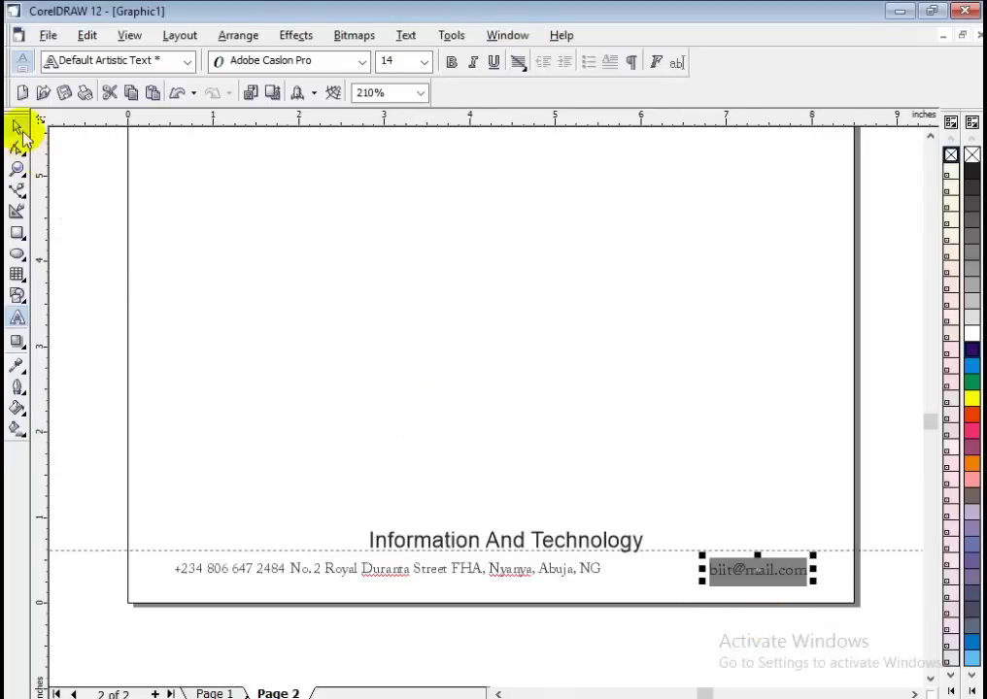
click(19, 129)
drag(756, 577, 789, 570)
double_click(788, 570)
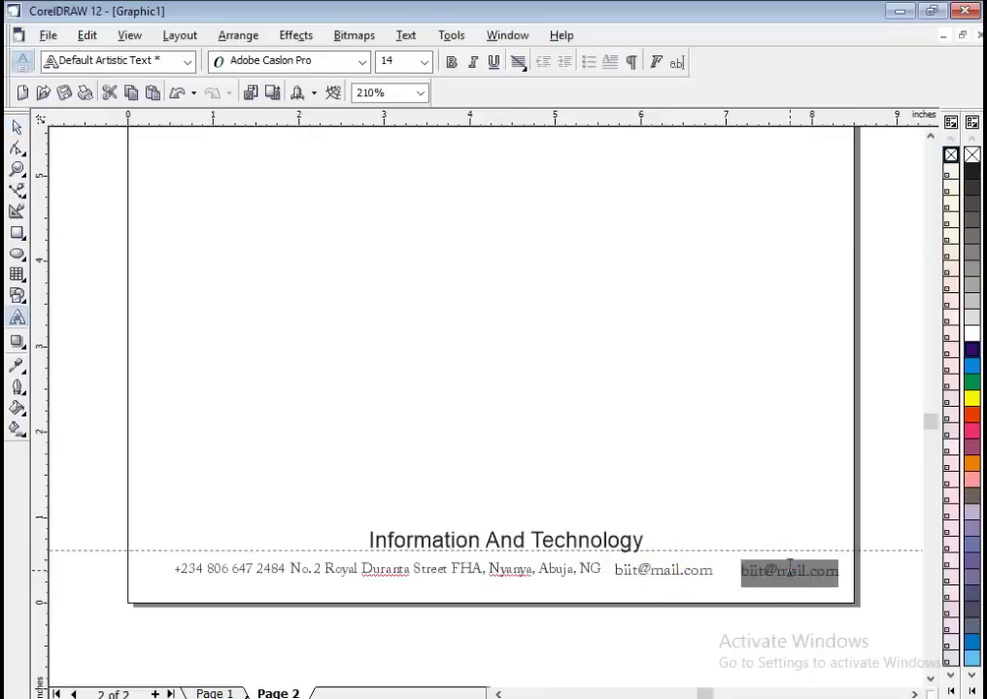
text(b)
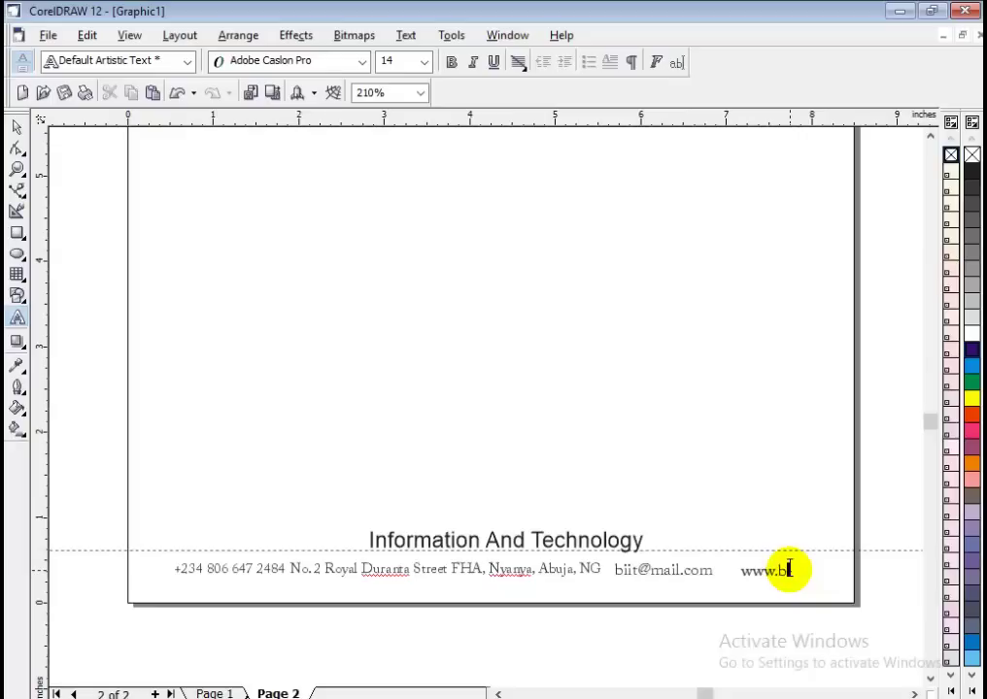
text(ww.bilainfo.com)
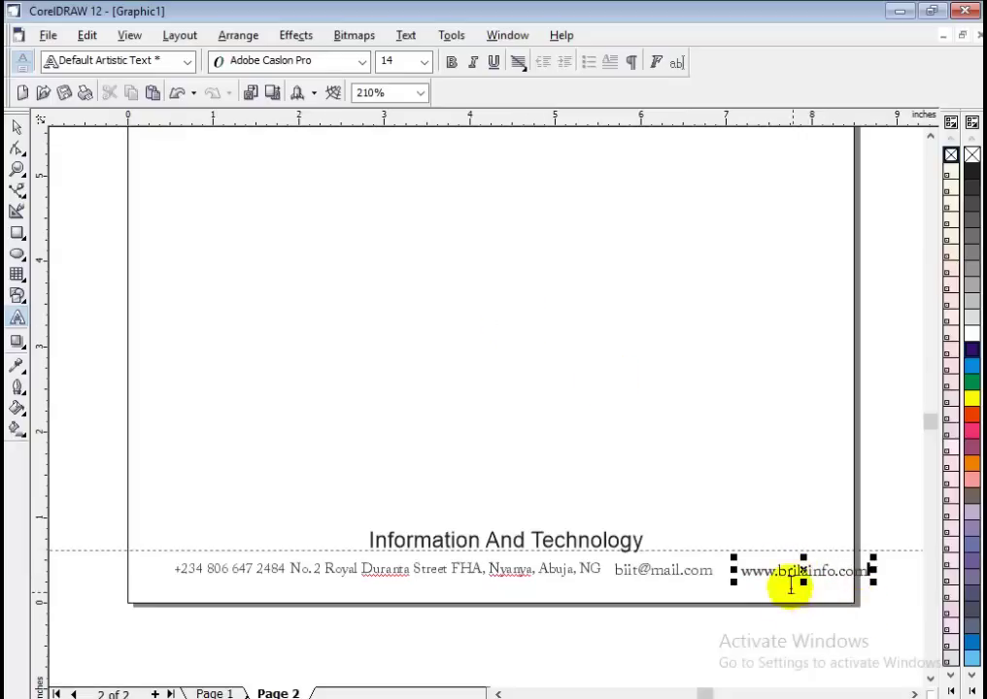
double_click(788, 570)
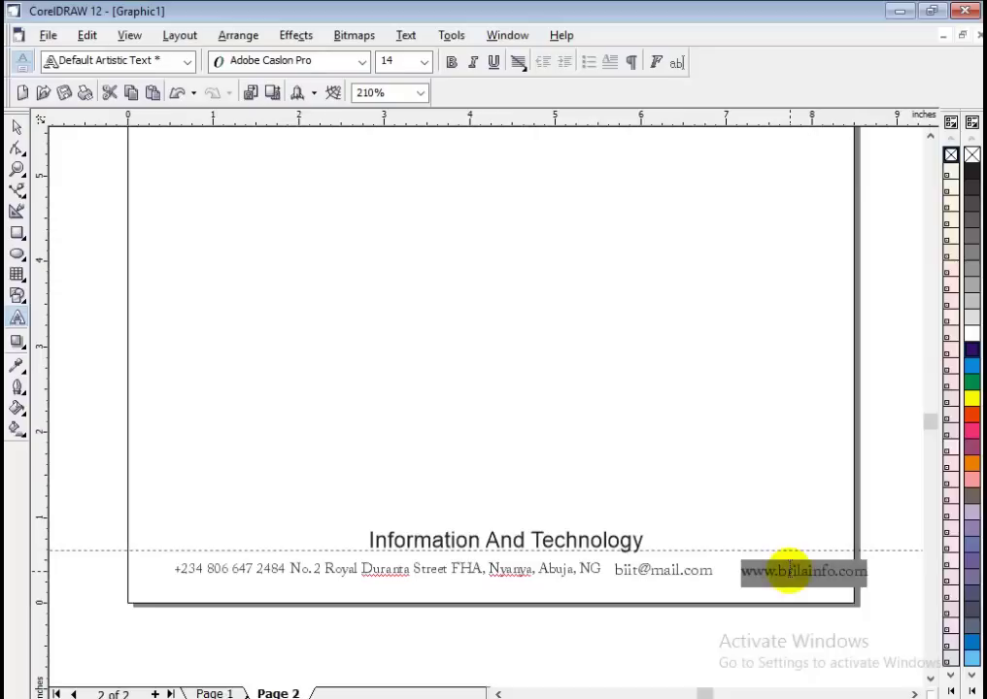
key(shift+F3)
click(391, 327)
click(418, 420)
Nudge the web address, phone number and e-mail left, then compare with the reference.
click(17, 127)
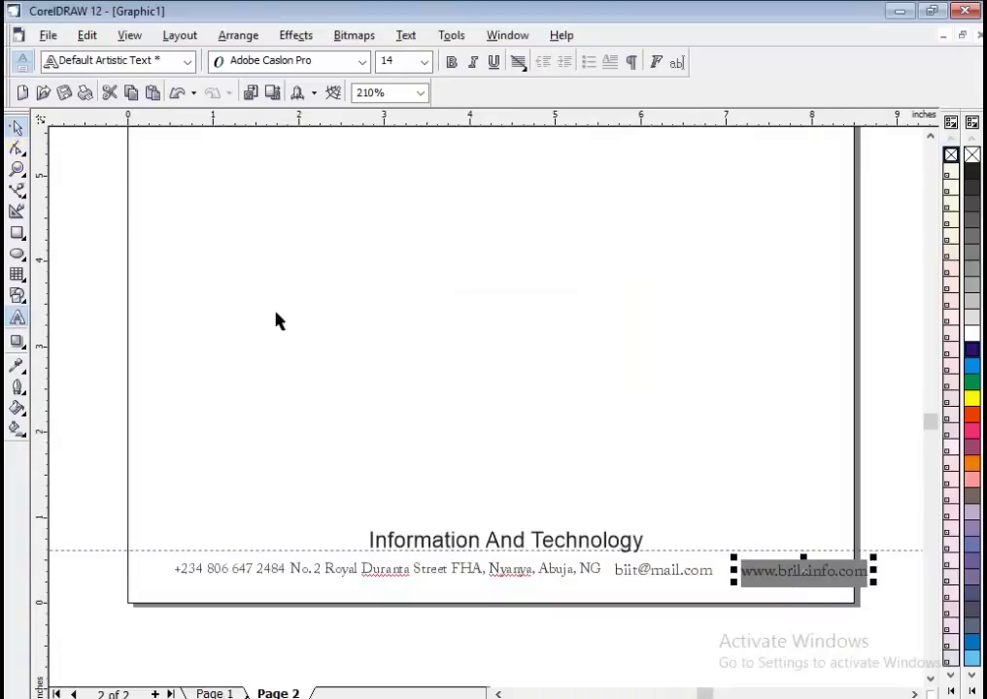
key(Left)
key(Left)
key(Left)
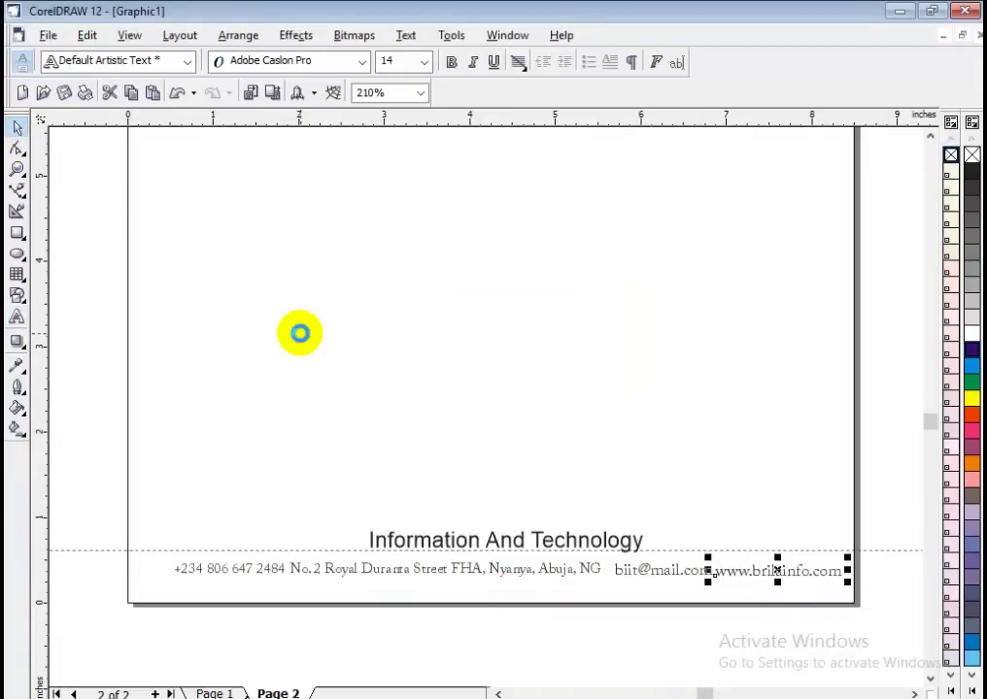
click(352, 573)
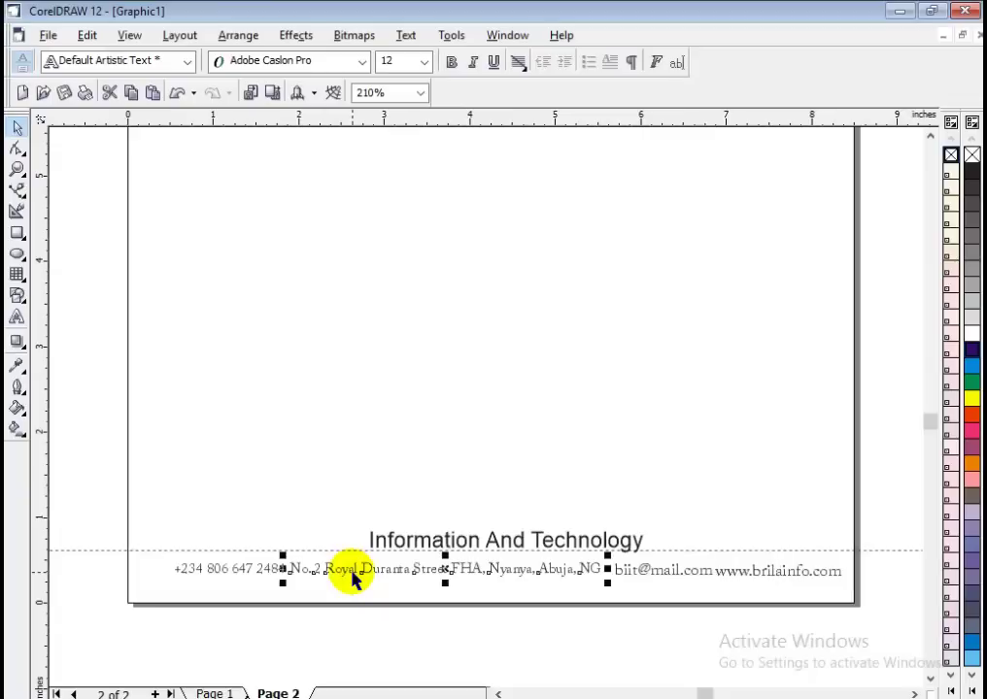
click(242, 571)
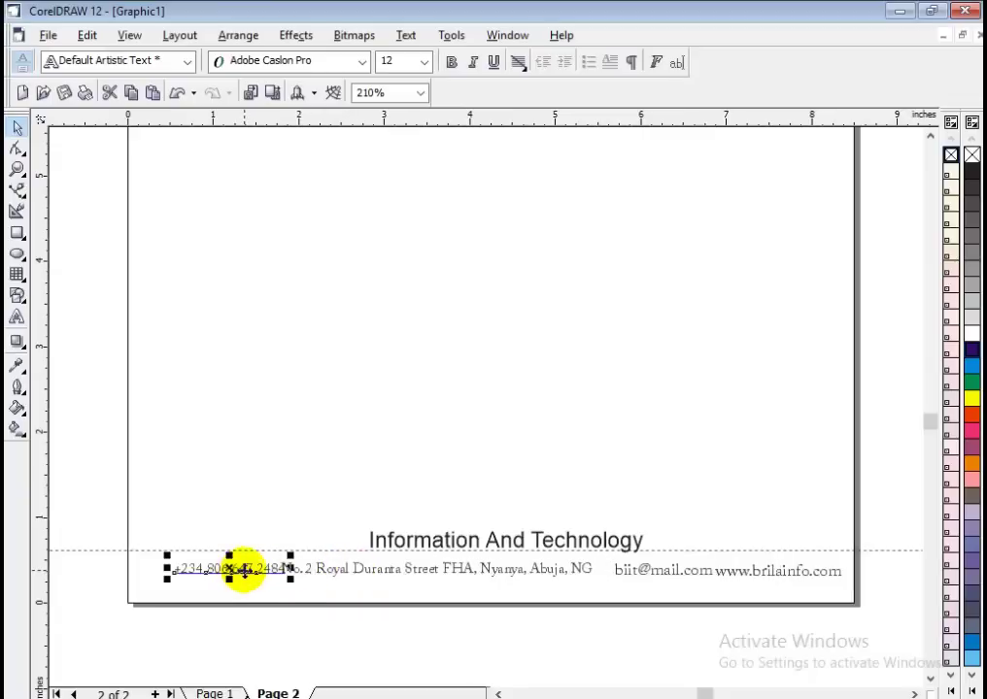
key(Left)
key(Left)
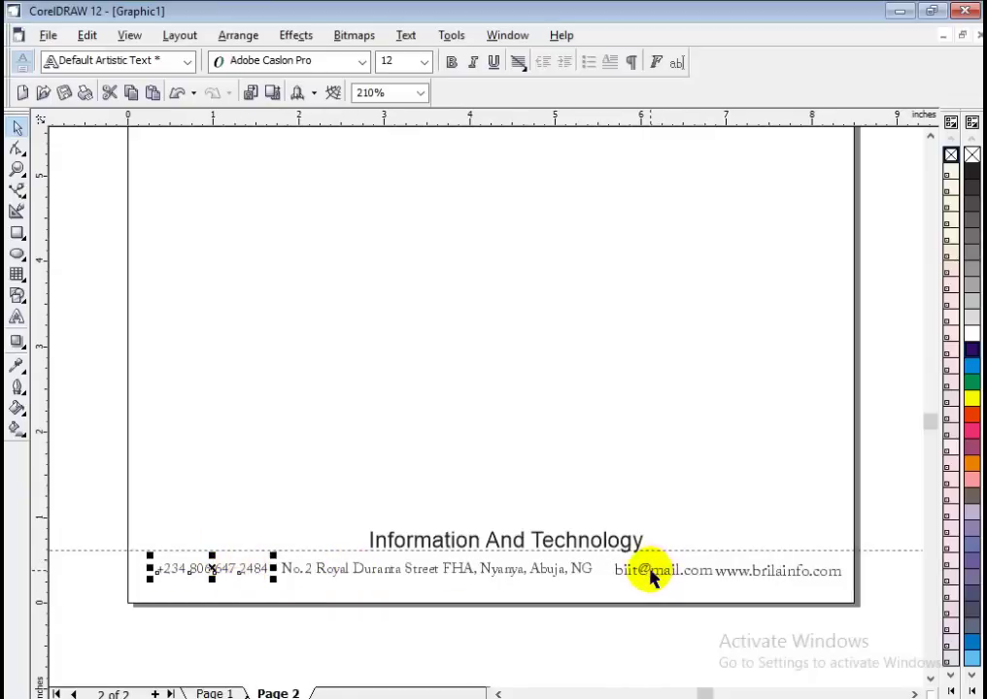
click(653, 577)
key(Left)
click(721, 640)
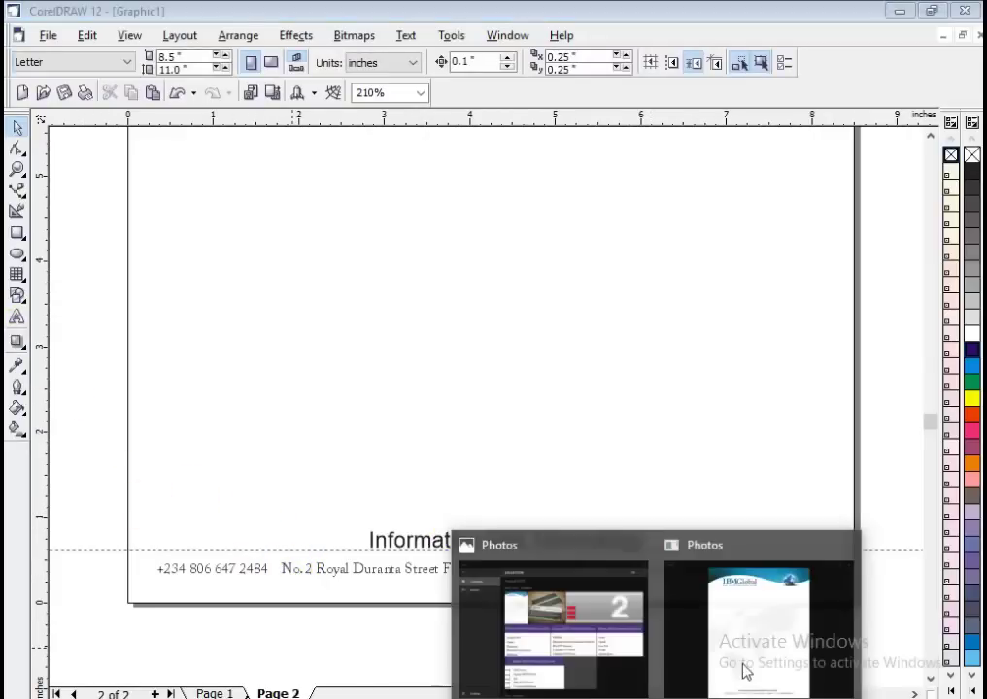
click(744, 666)
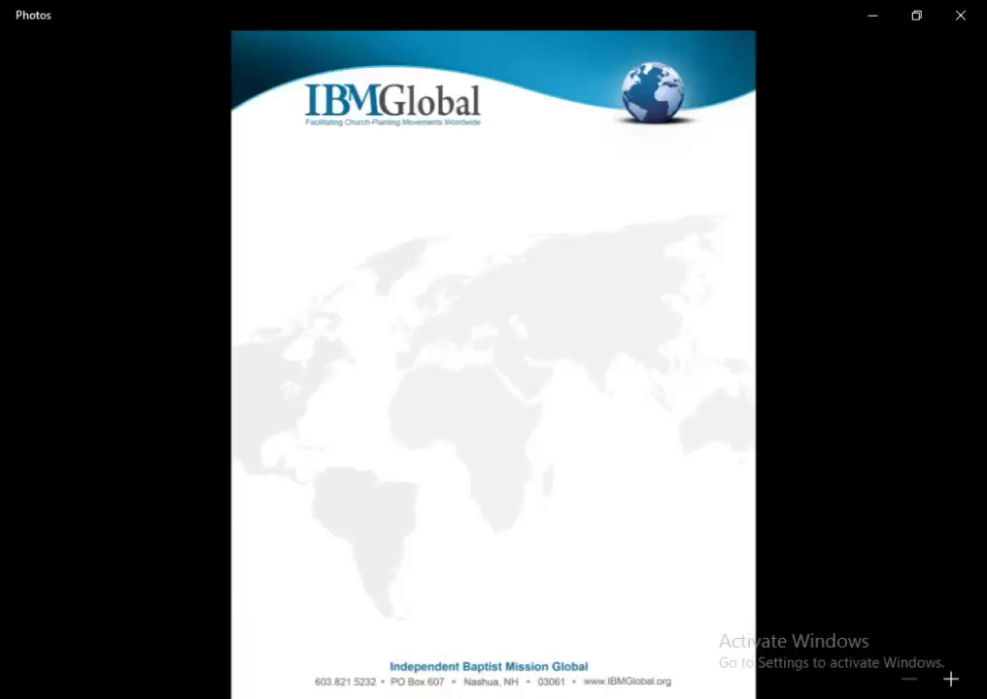
key(alt+Tab)
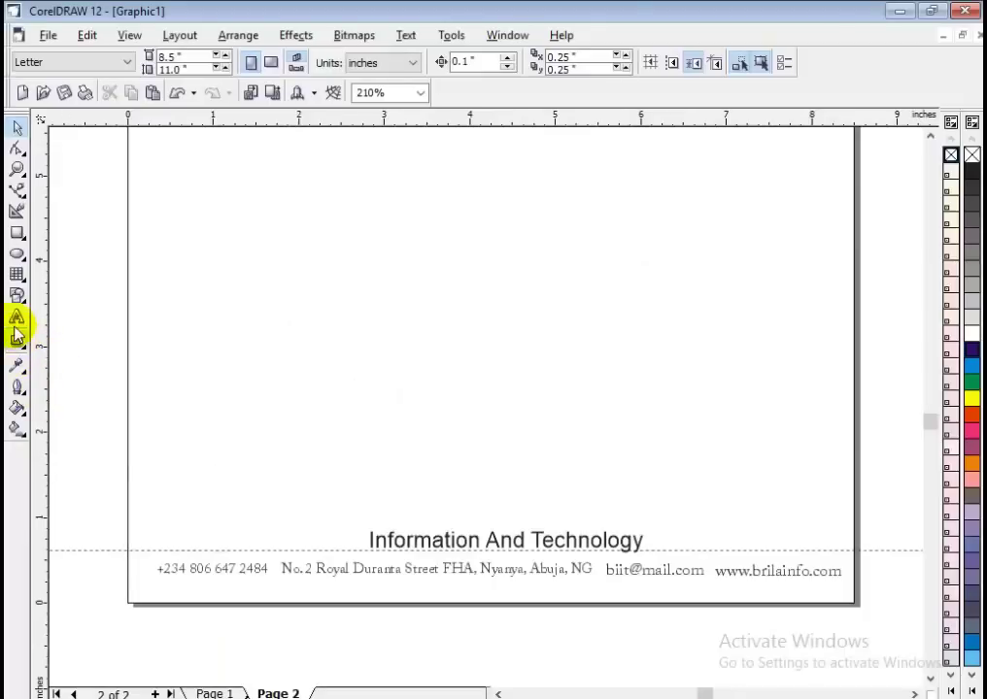
Create a small bullet dot and place it just after the phone number.
click(16, 318)
click(411, 374)
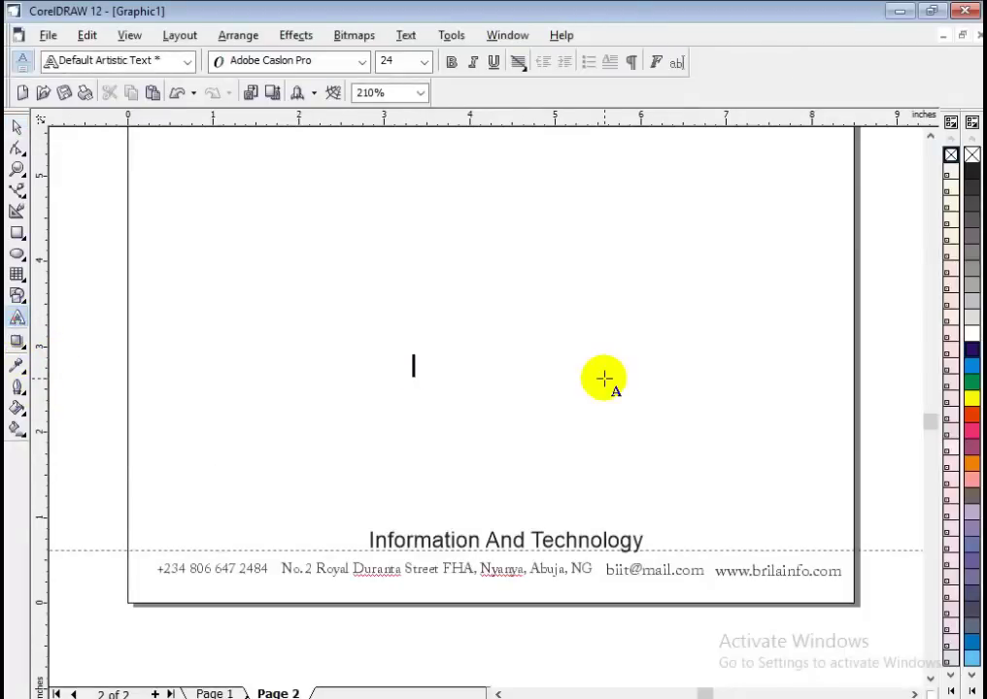
click(14, 128)
click(272, 388)
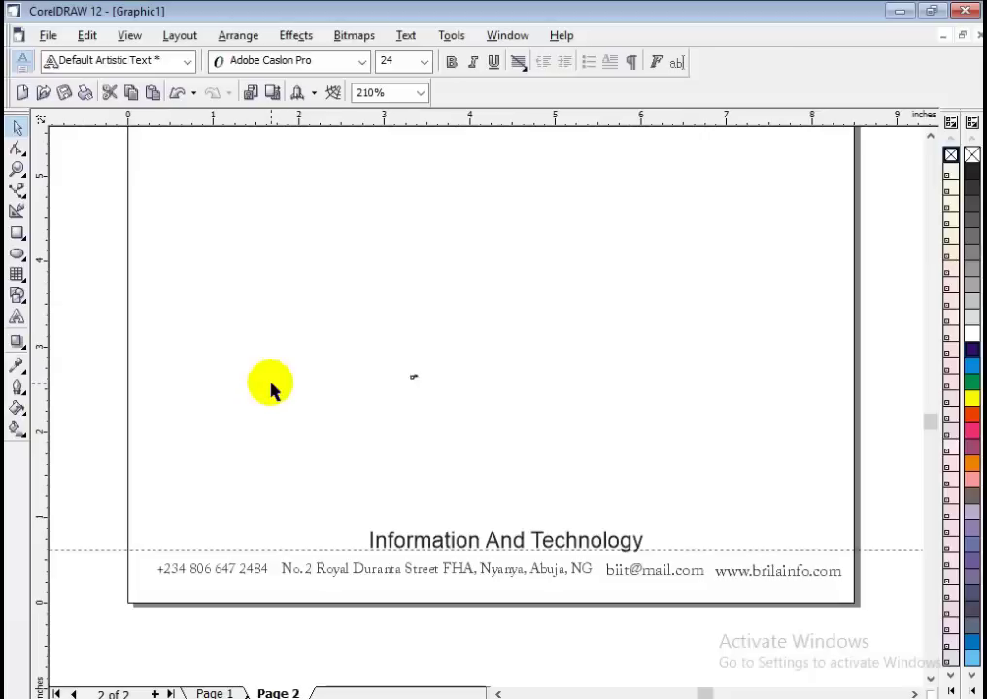
click(415, 379)
click(414, 374)
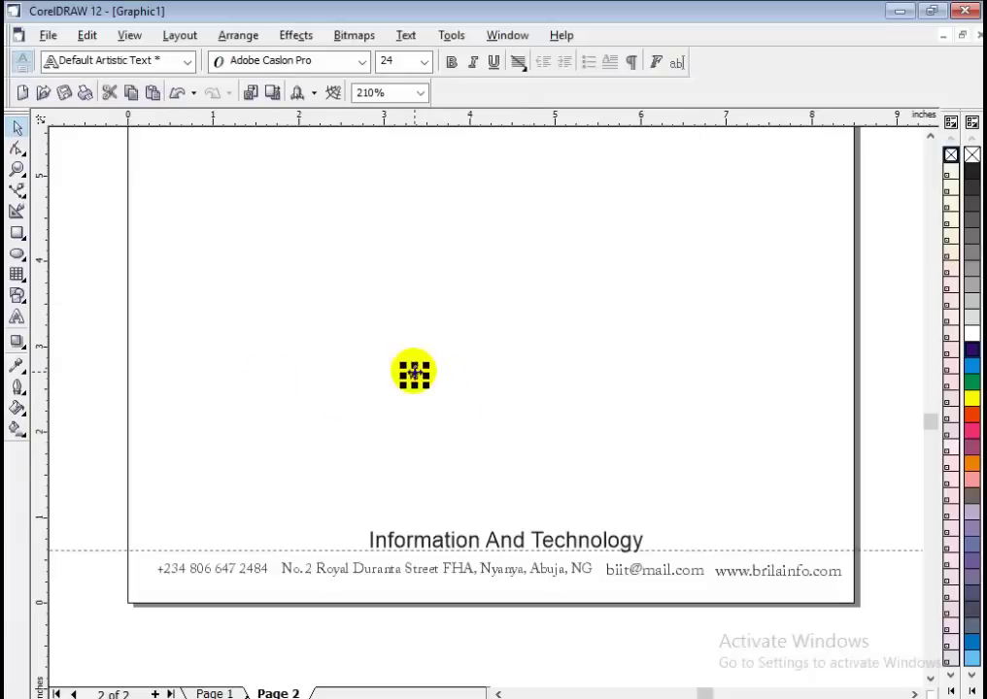
click(277, 570)
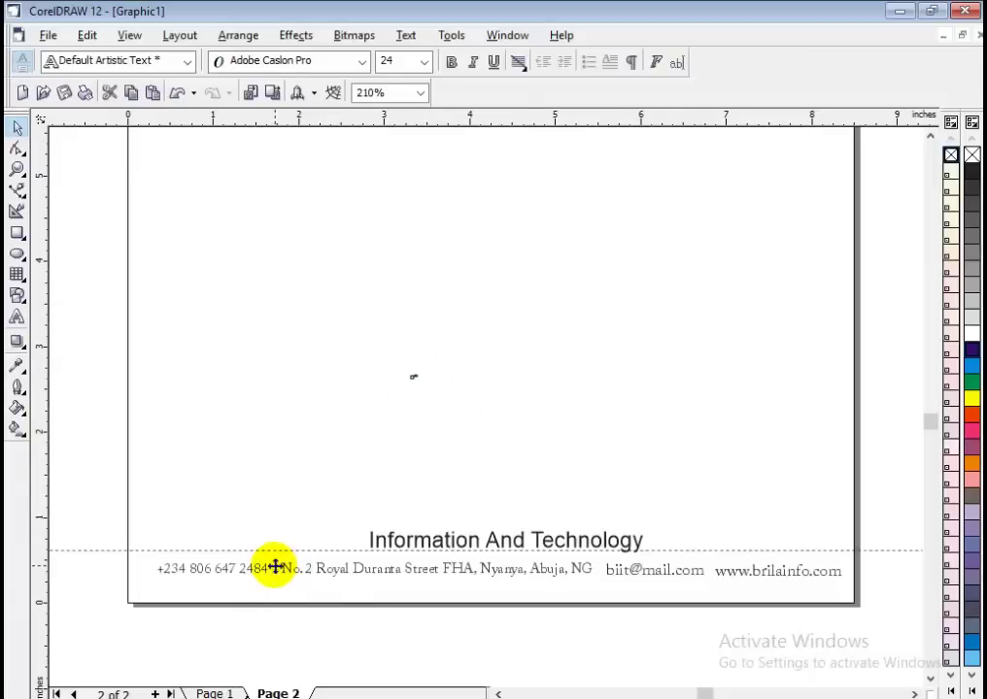
click(307, 607)
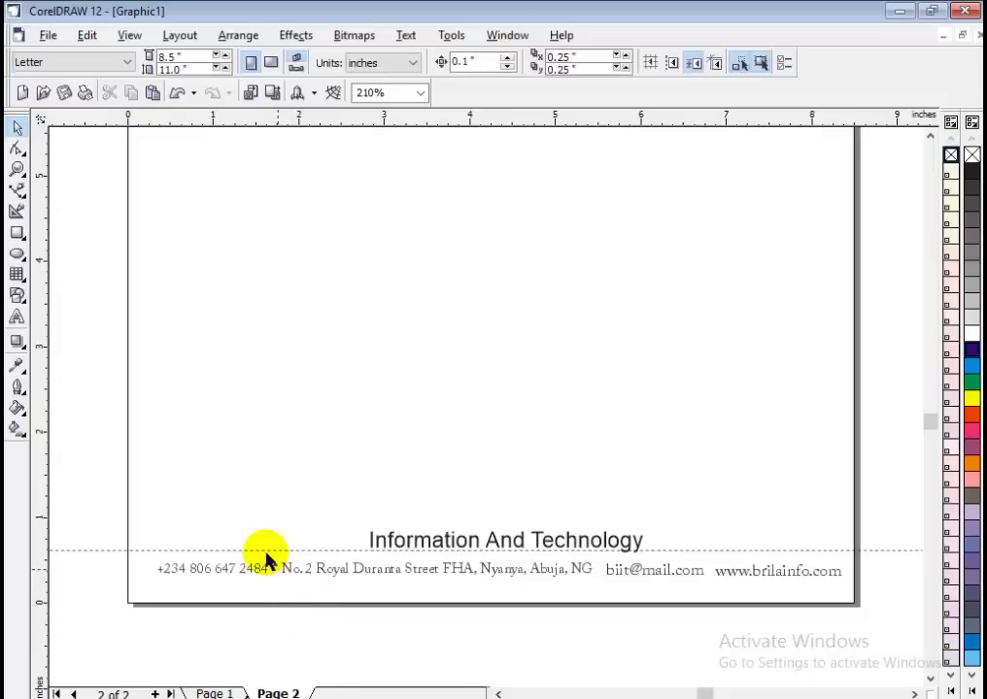
scroll(264, 551, up, 2)
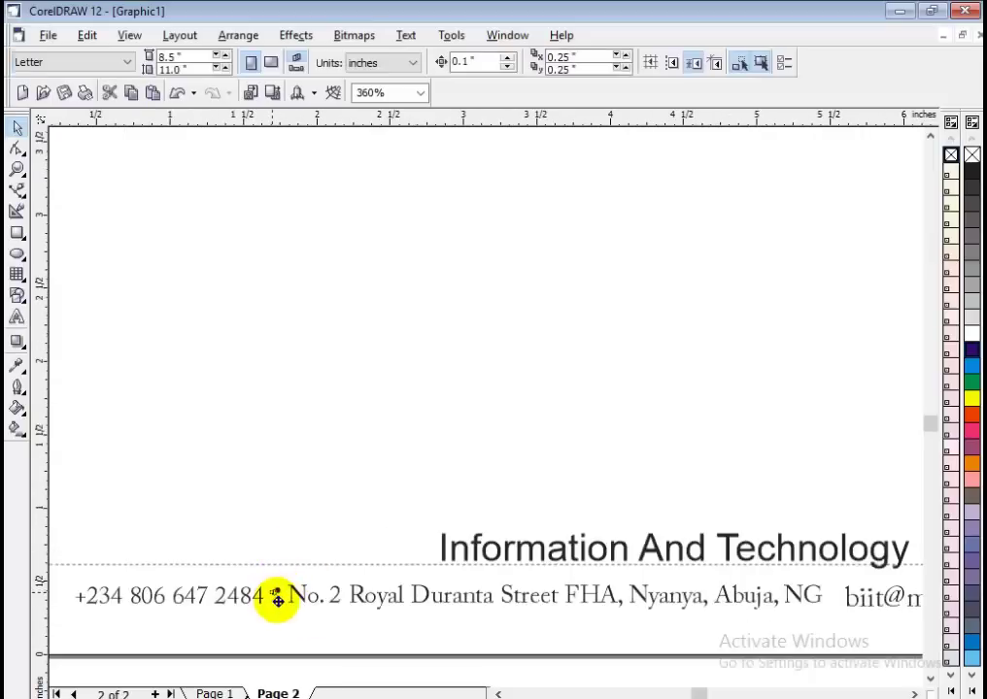
click(276, 597)
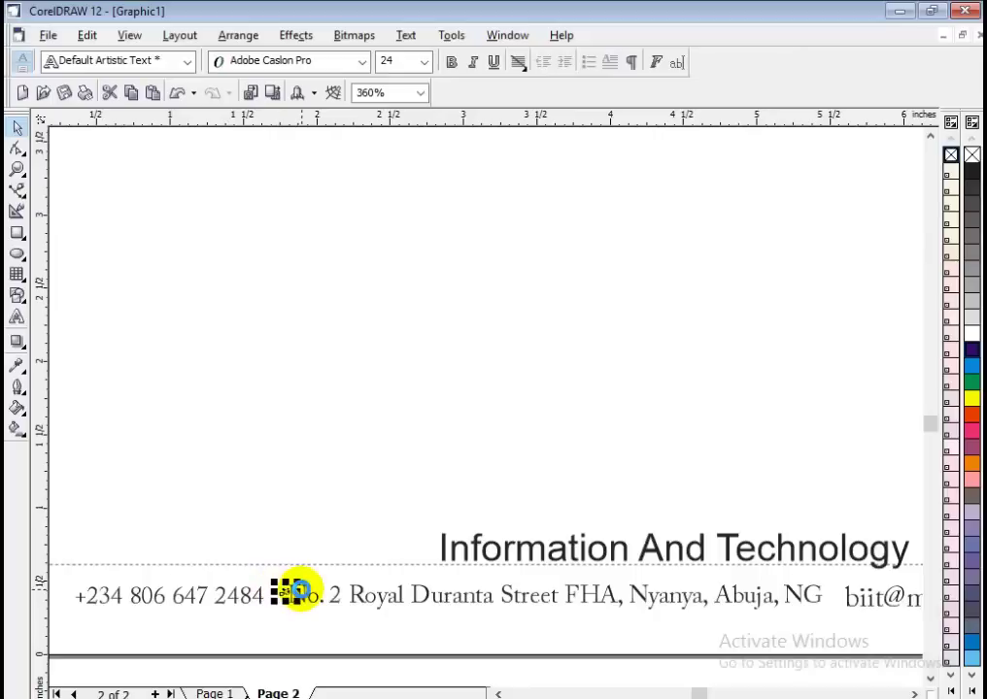
drag(297, 589, 269, 601)
Copy the bullet between the street address, e-mail and web address.
click(324, 640)
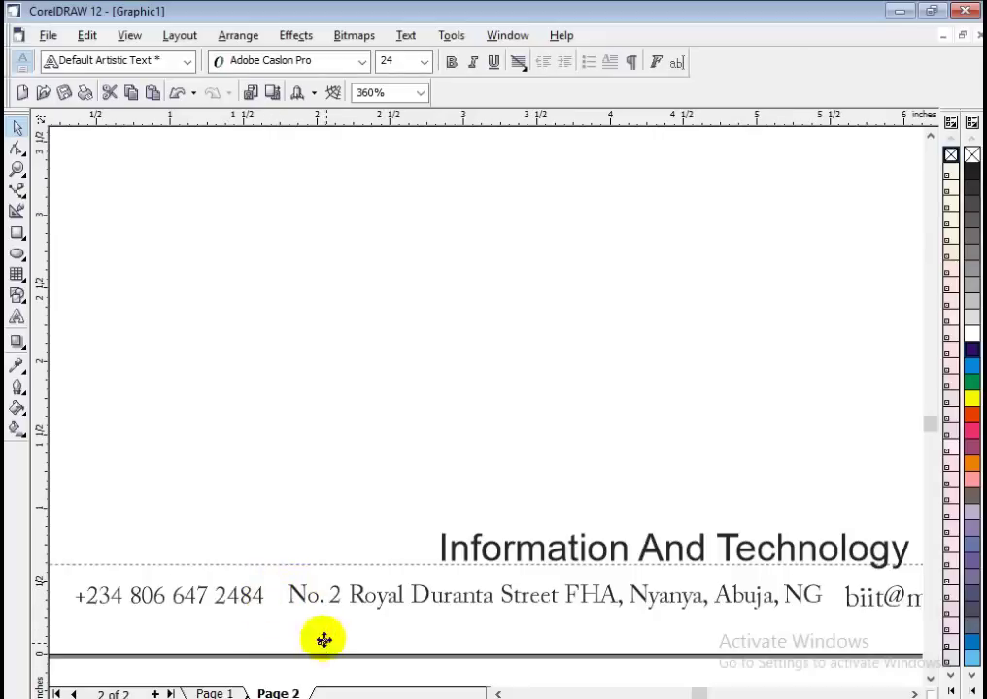
click(273, 605)
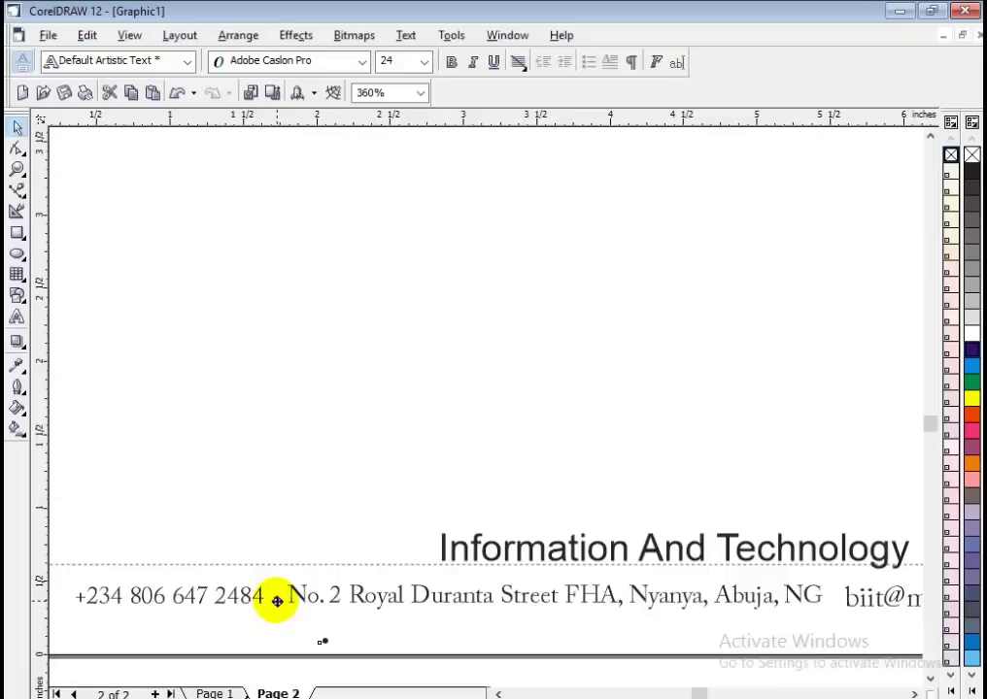
click(431, 641)
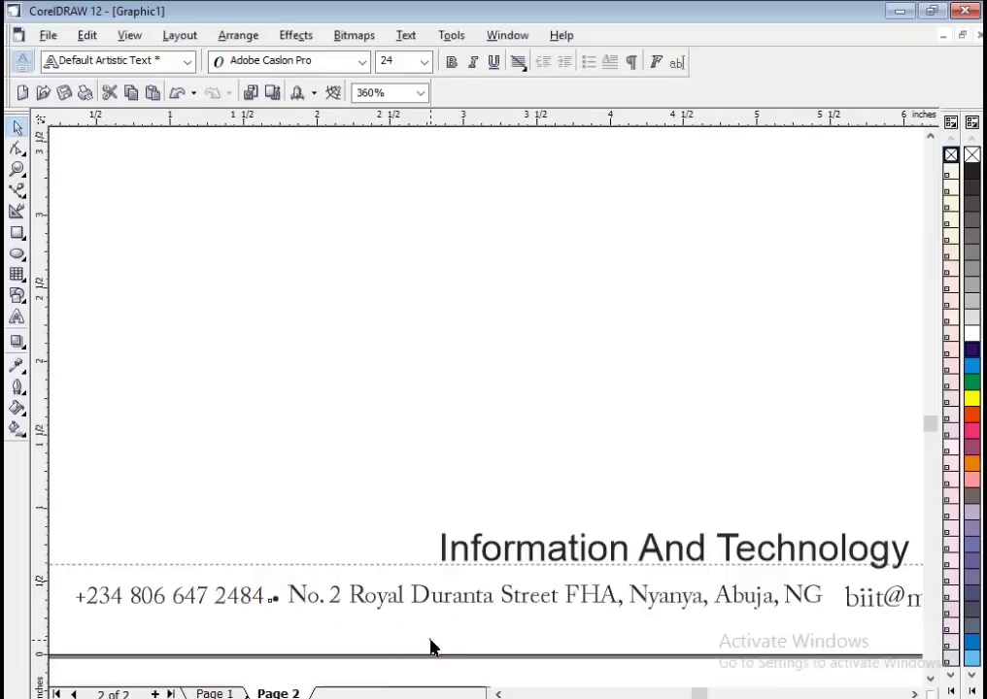
click(273, 603)
drag(599, 495, 707, 470)
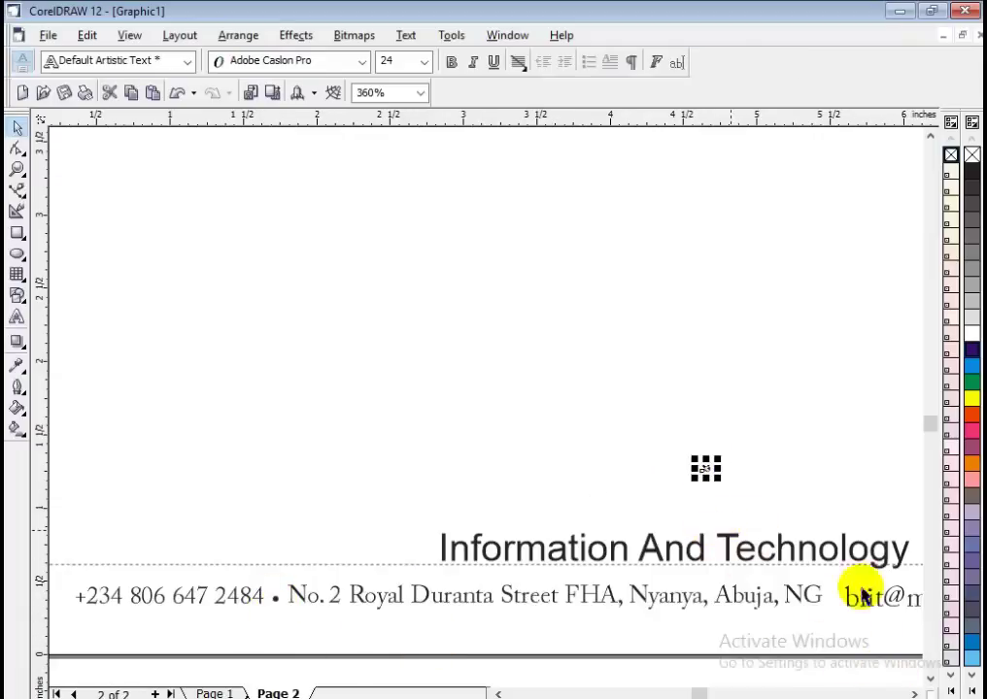
click(914, 694)
click(914, 694)
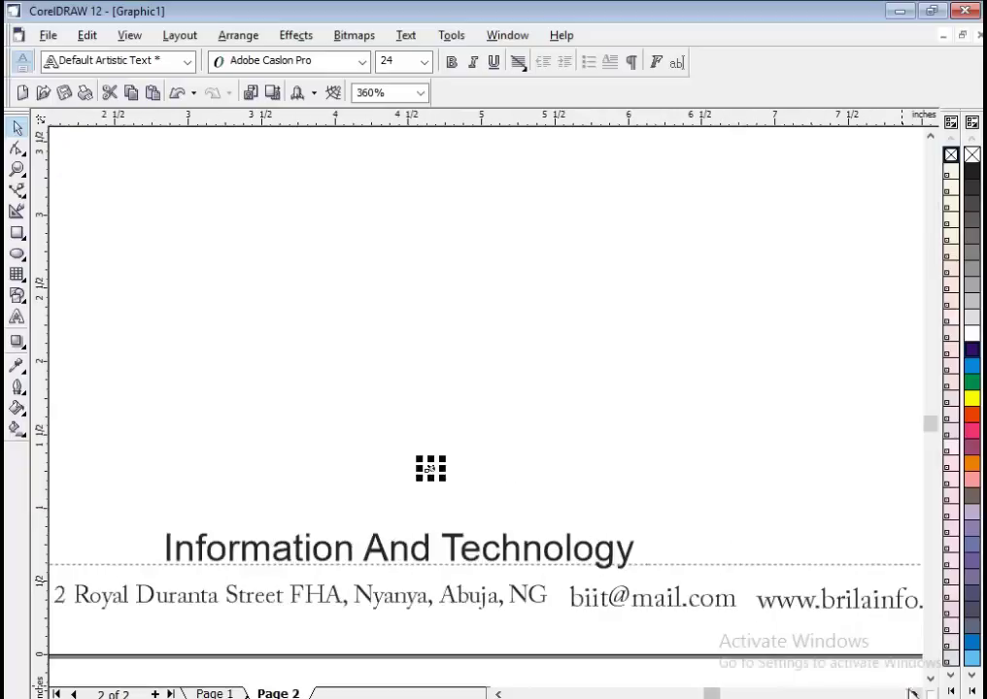
click(472, 500)
click(560, 596)
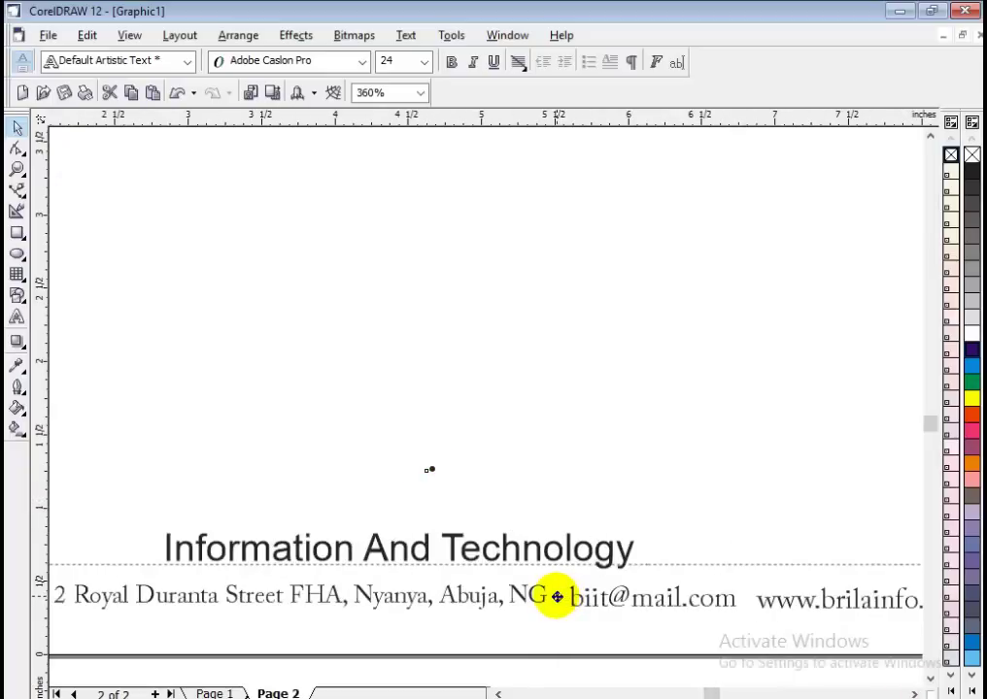
drag(555, 596, 745, 599)
click(705, 487)
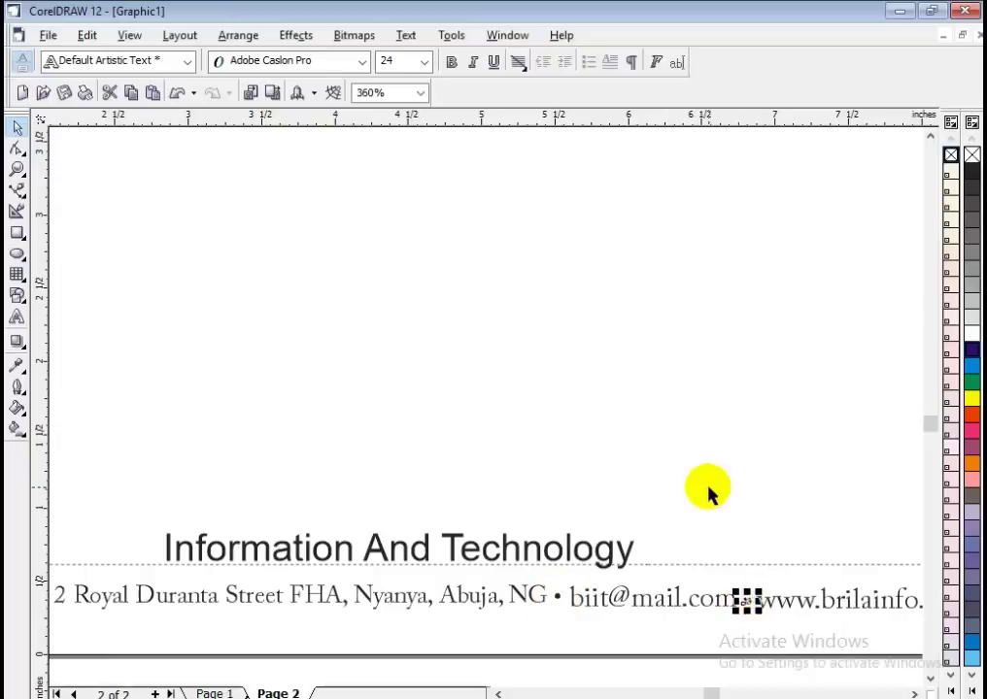
click(702, 565)
Lower the horizontal guideline at the footer to y 0.313".
scroll(622, 545, down, 1)
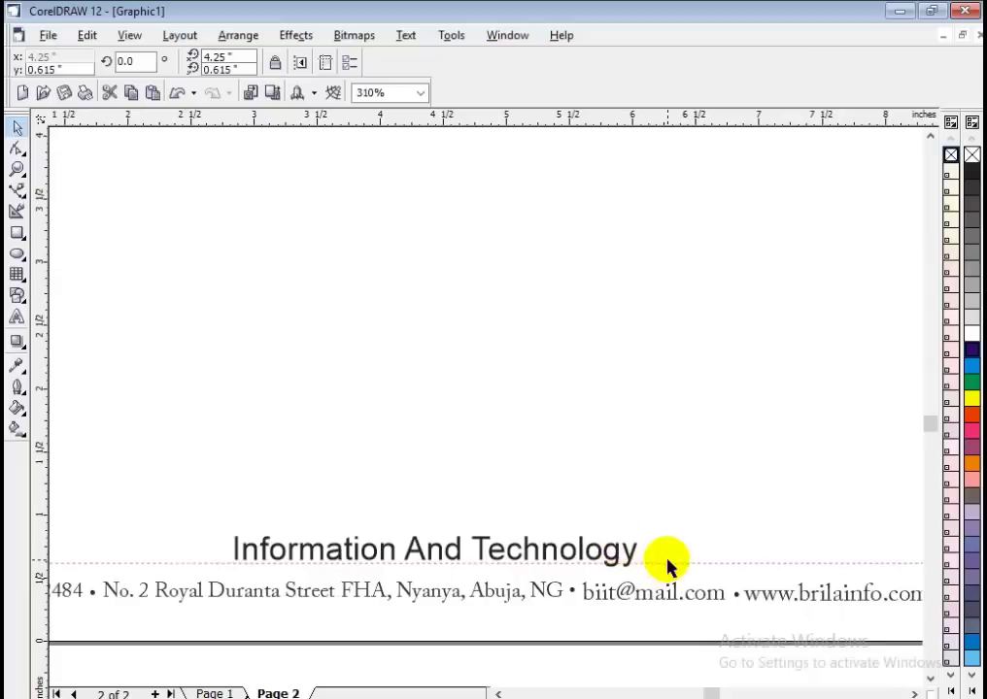
click(664, 597)
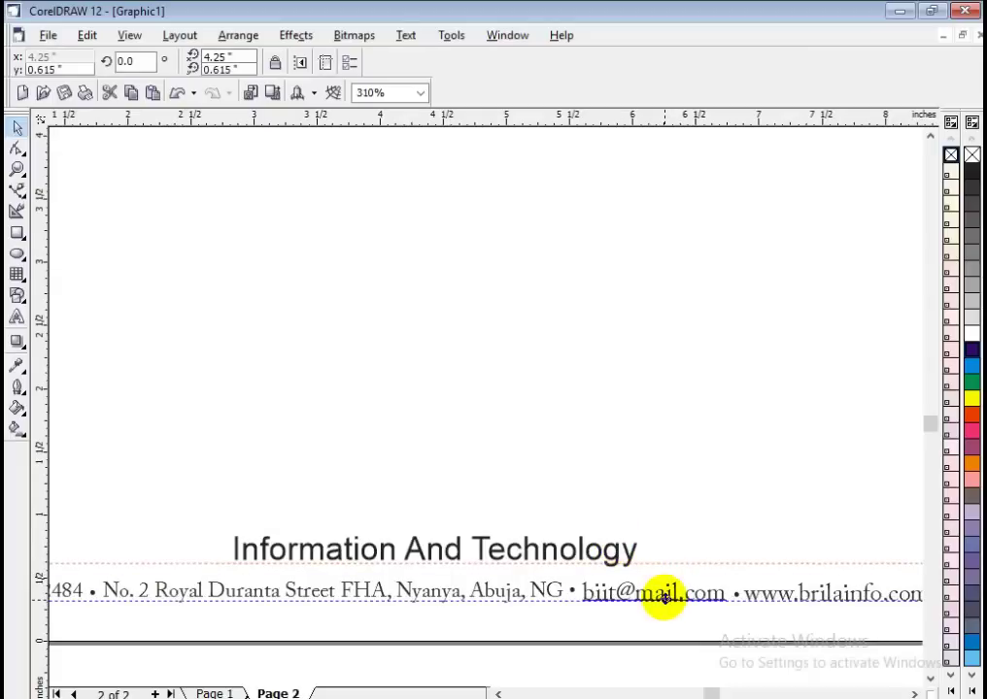
drag(664, 597, 666, 604)
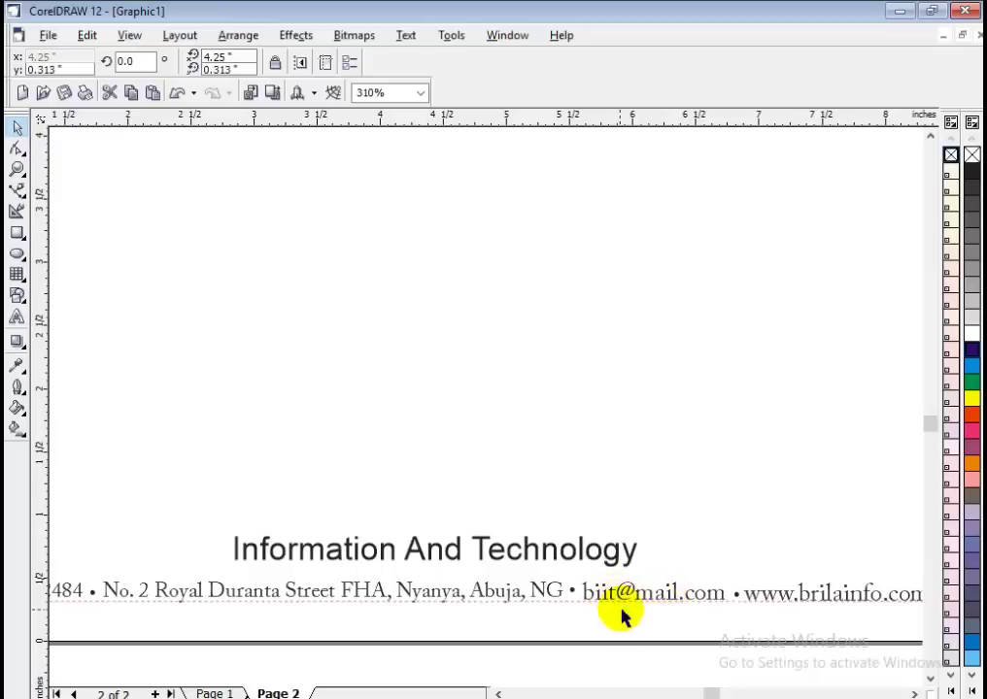
Raise the street address text so it sits level on the footer guide.
click(664, 596)
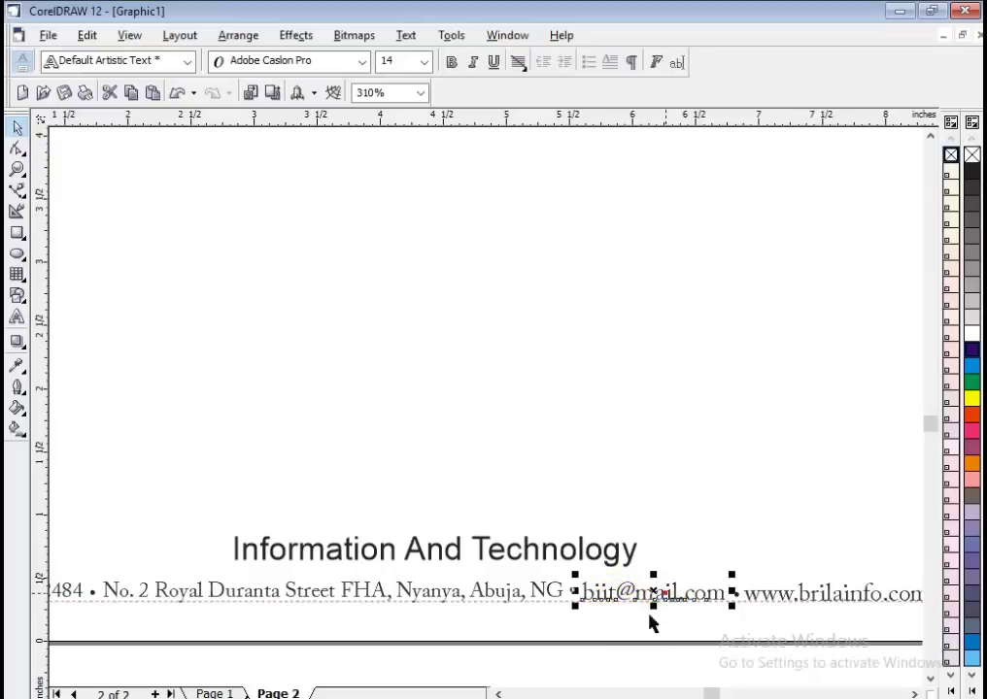
click(351, 599)
mouse_move(347, 590)
mouse_down()
mouse_move(342, 567)
mouse_move(362, 584)
mouse_move(356, 594)
mouse_move(363, 589)
mouse_up()
click(370, 623)
click(379, 587)
click(432, 643)
Shift the phone number text to line up with the rest of the contact line.
scroll(638, 660, down, 1)
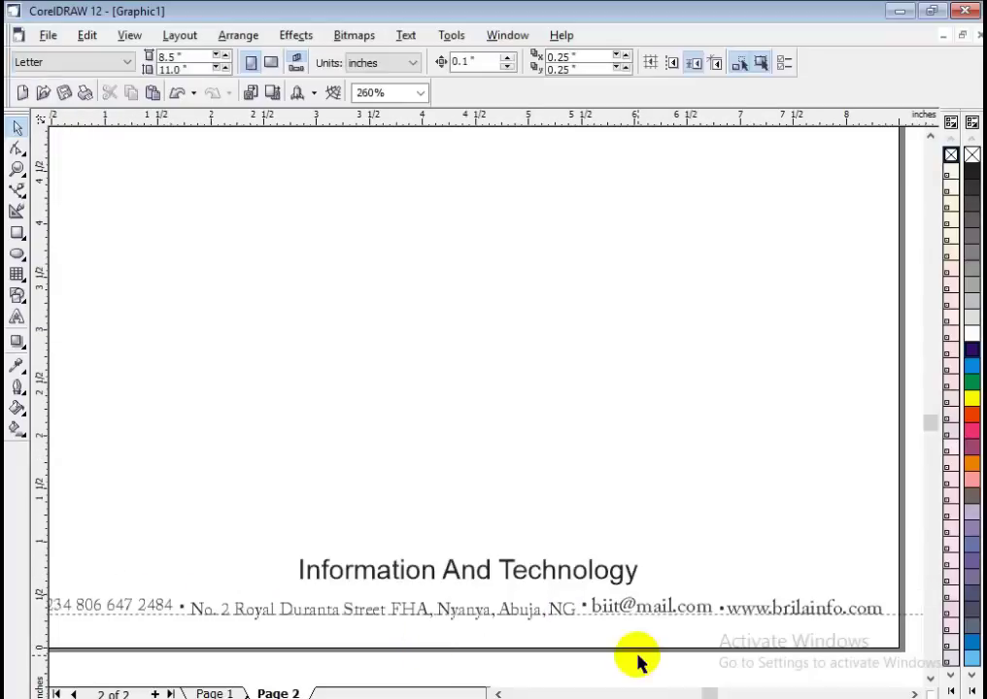
click(146, 609)
drag(146, 610, 145, 610)
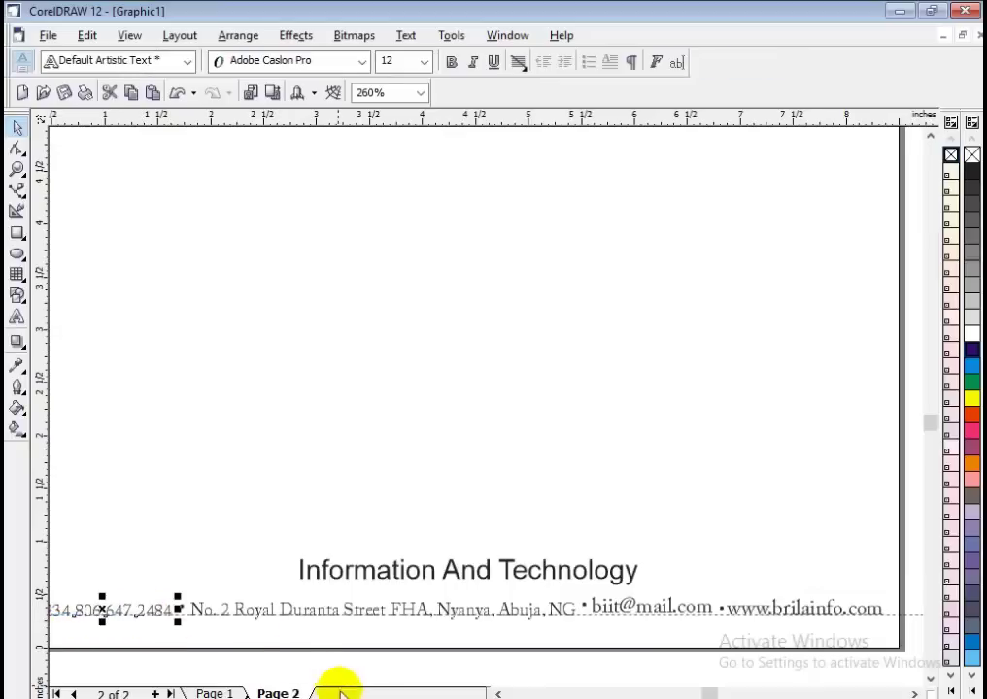
click(498, 693)
click(310, 664)
click(288, 614)
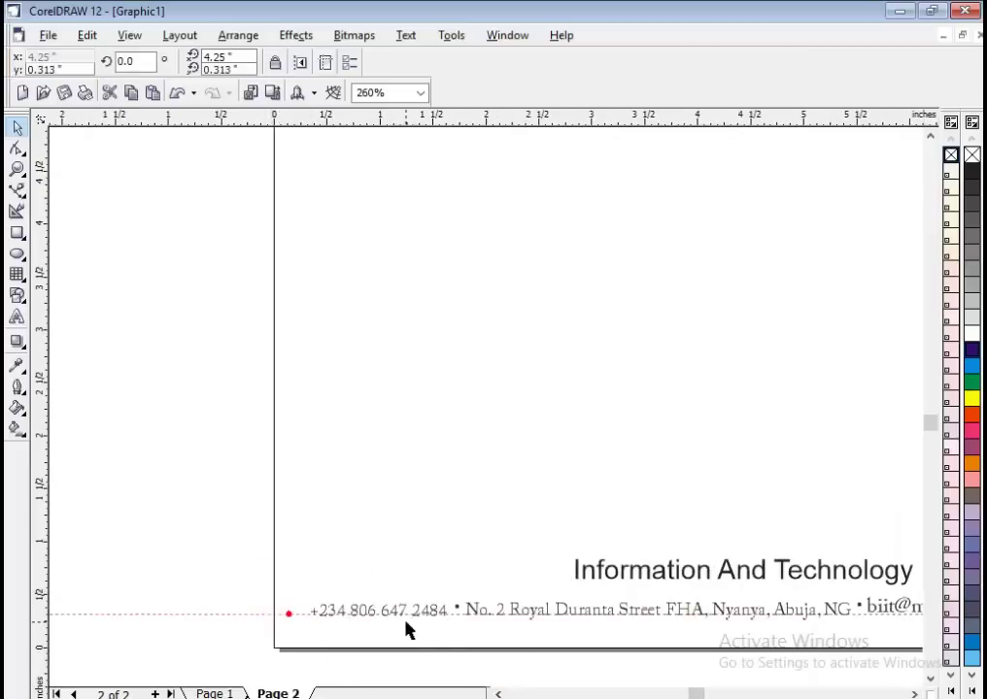
click(406, 629)
Nudge the 'Information And Technology' tagline down one step, then zoom out to the whole page.
scroll(236, 569, down, 1)
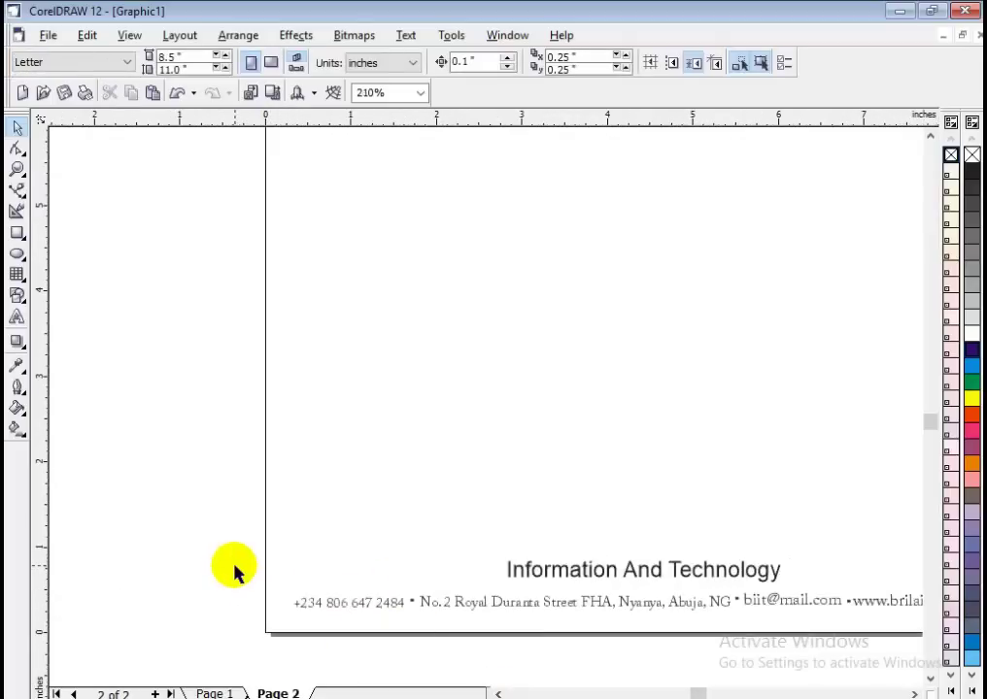
click(709, 573)
key(Down)
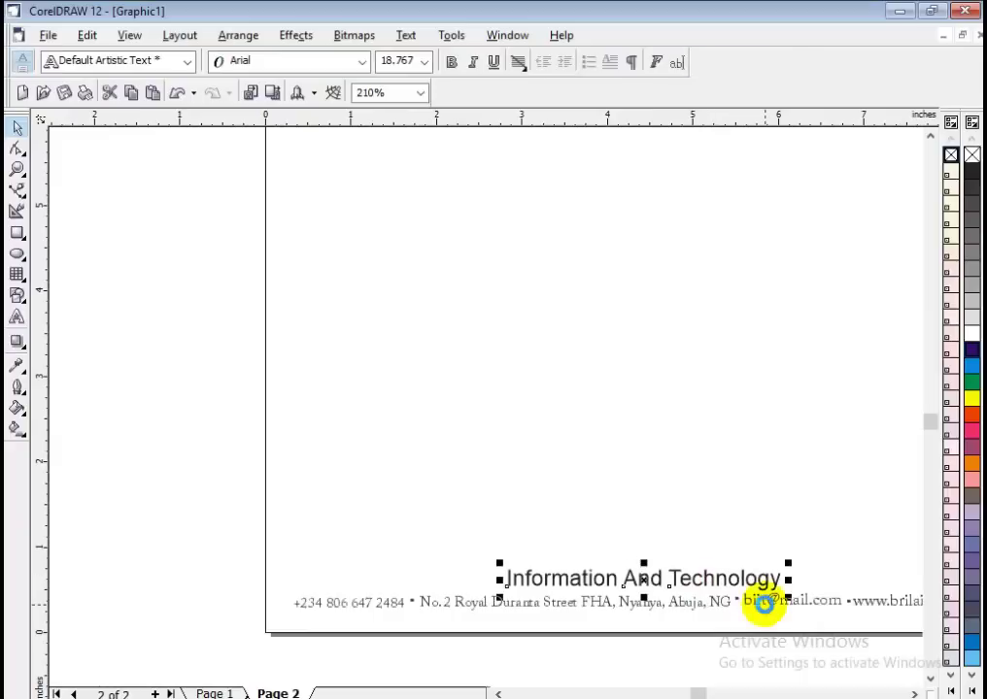
scroll(165, 505, down, 1)
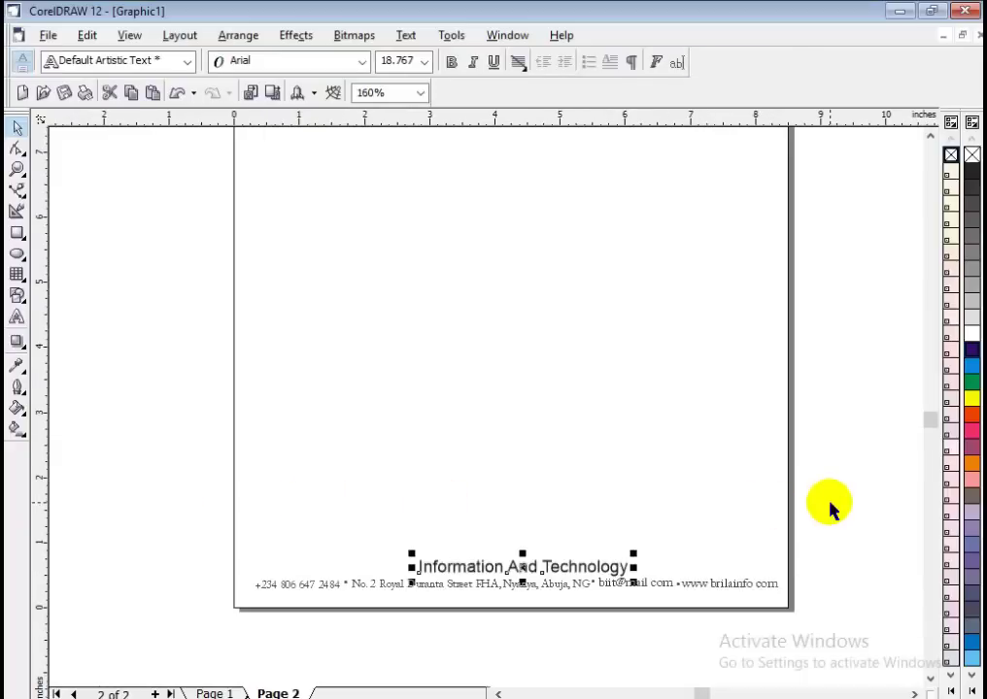
scroll(830, 507, down, 1)
click(242, 432)
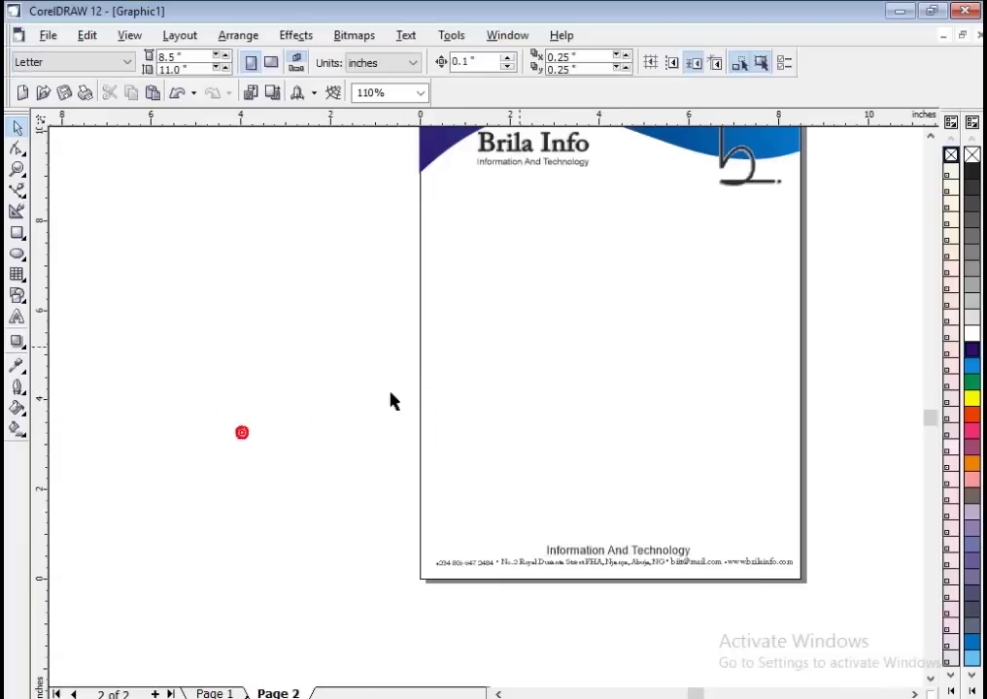
scroll(187, 604, down, 1)
click(929, 136)
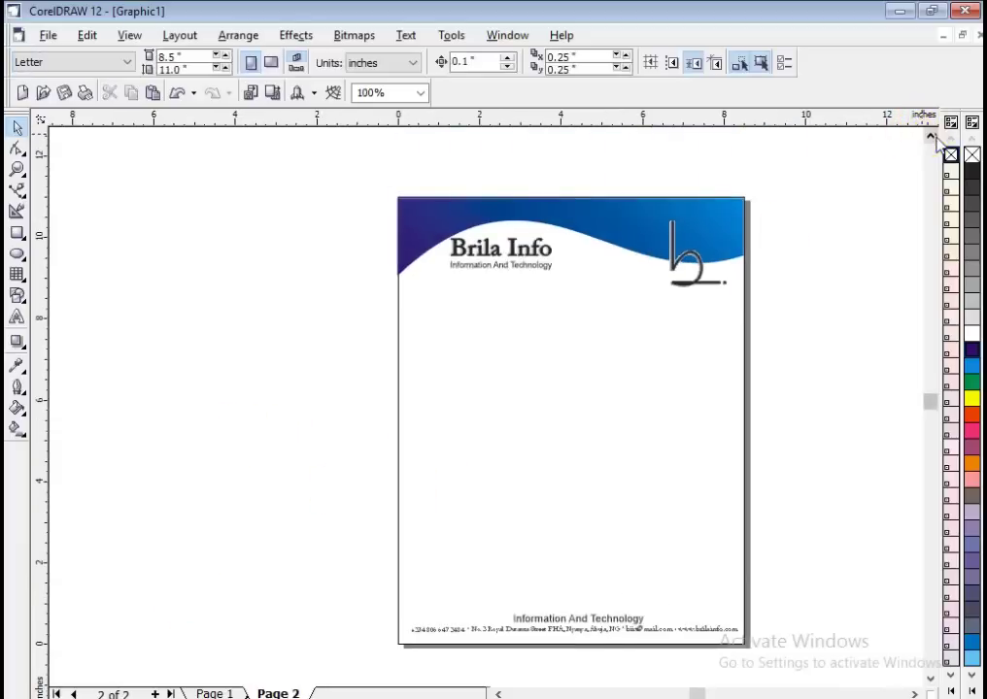
click(913, 693)
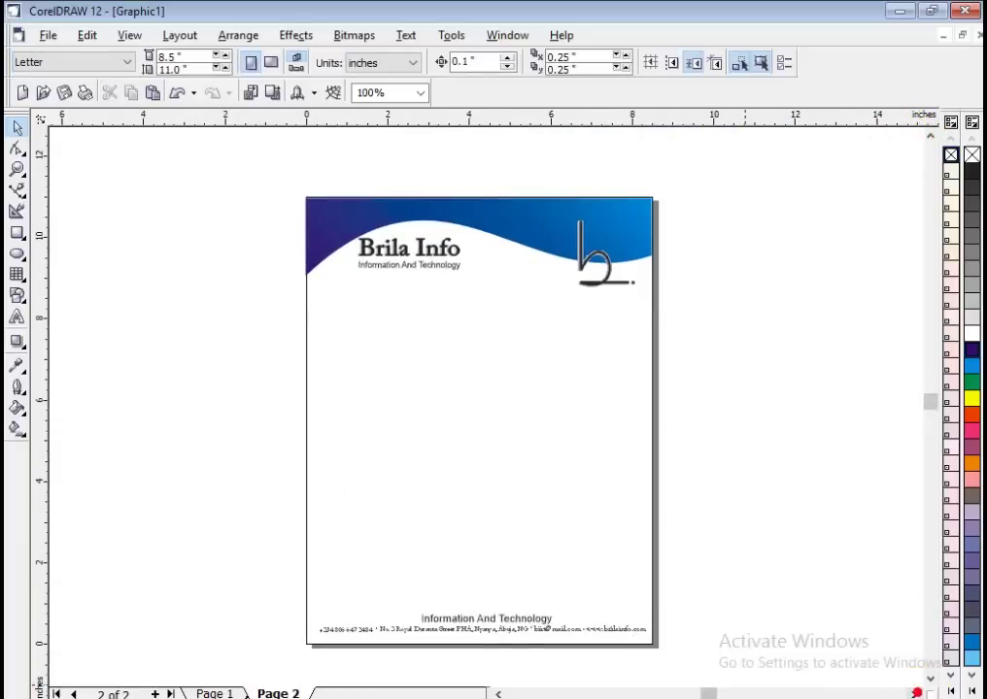
Look over the IBM Global sample letterhead in Photos, then return to the Brila Info design.
click(767, 659)
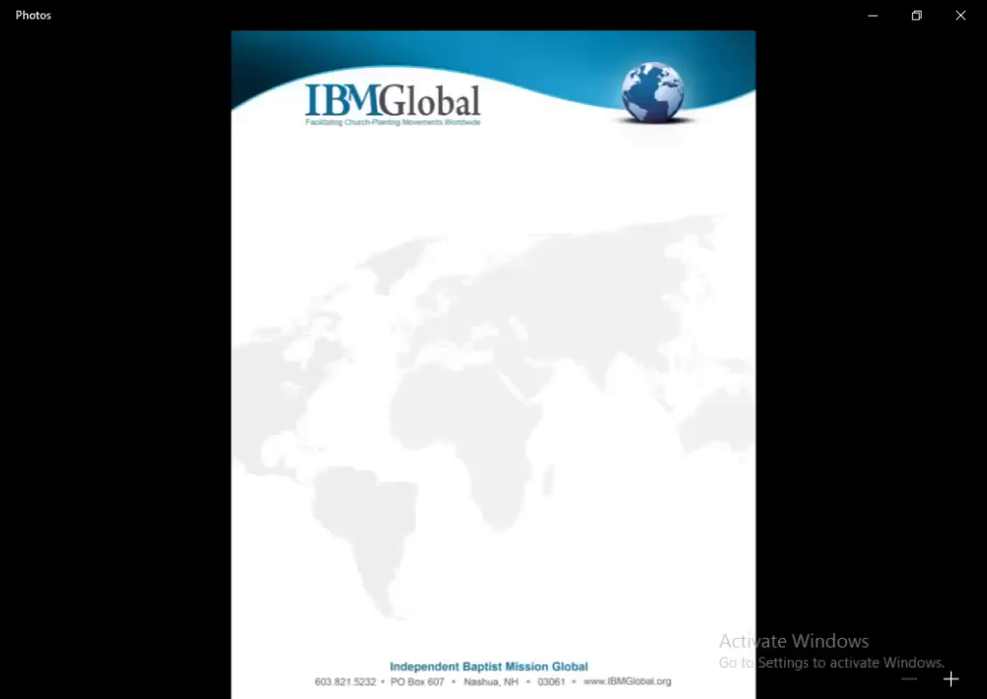
key(alt+Tab)
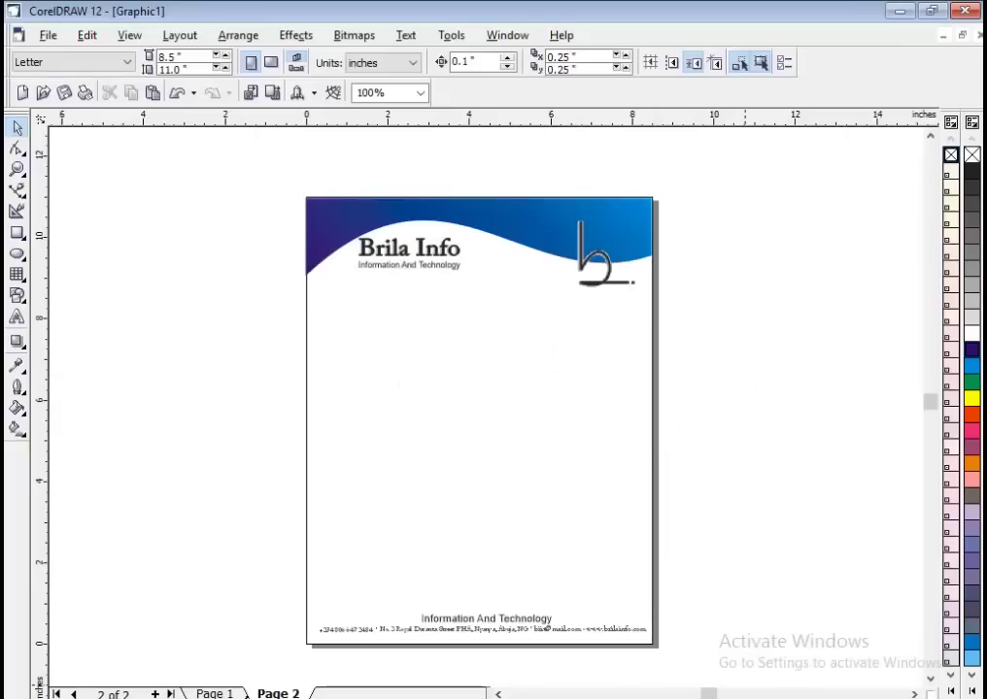
mouse_move(676, 671)
click(736, 664)
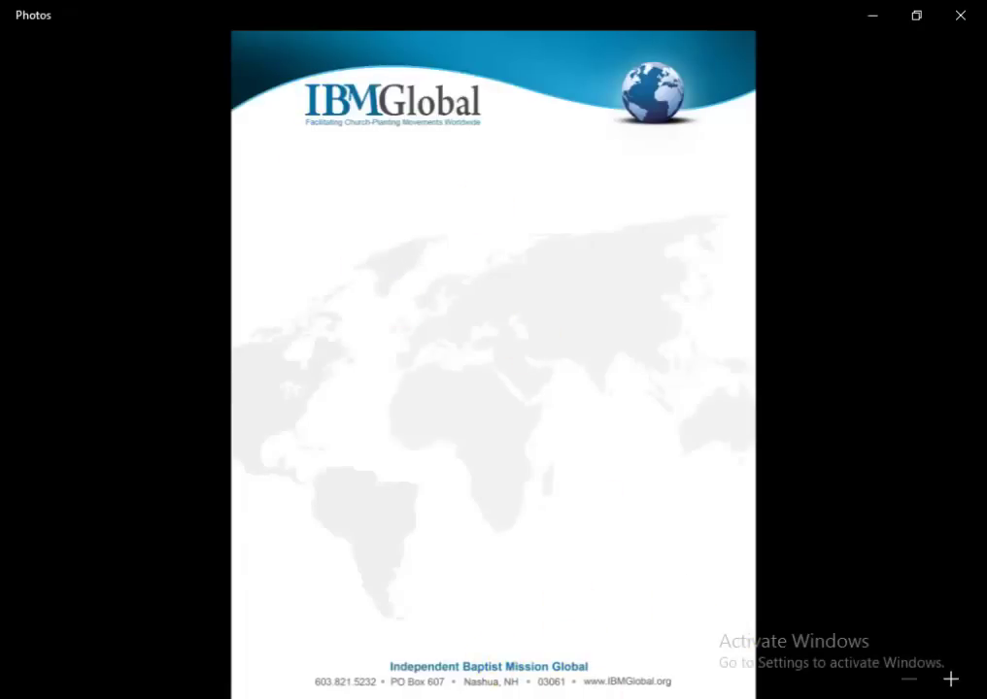
key(alt+Tab)
Nudge the 'Information And Technology' tagline up one step and colour it Sky Blue.
scroll(529, 624, up, 3)
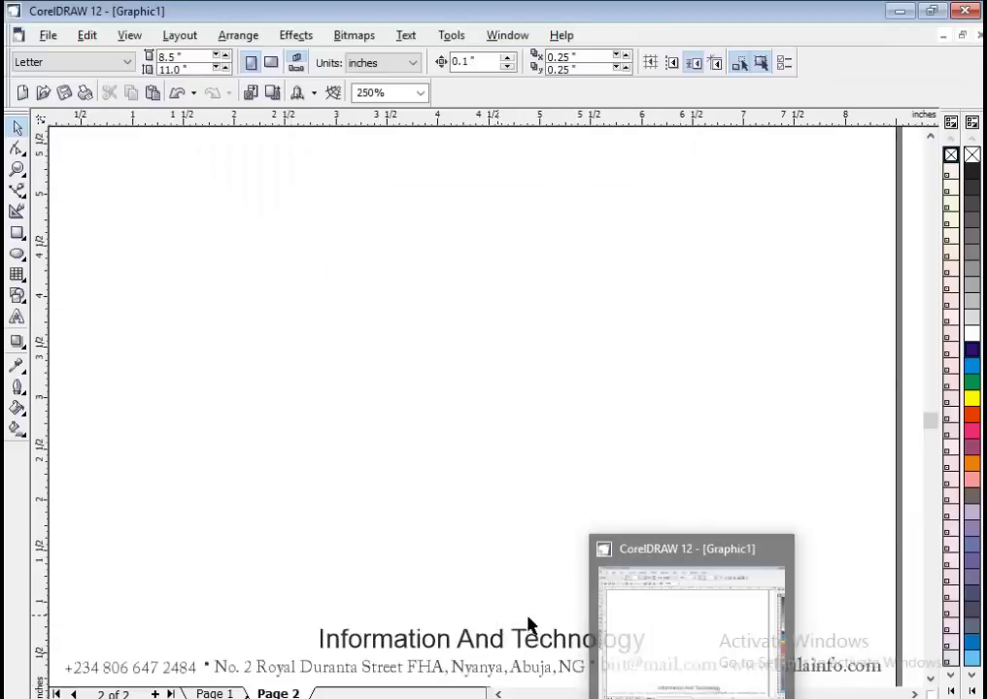
click(534, 638)
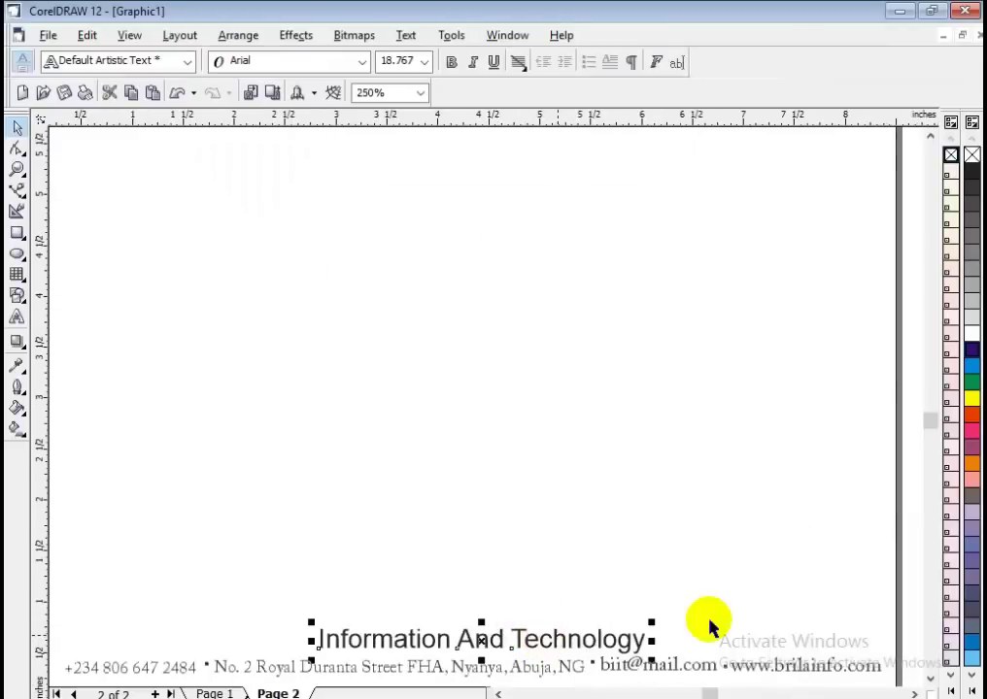
key(Up)
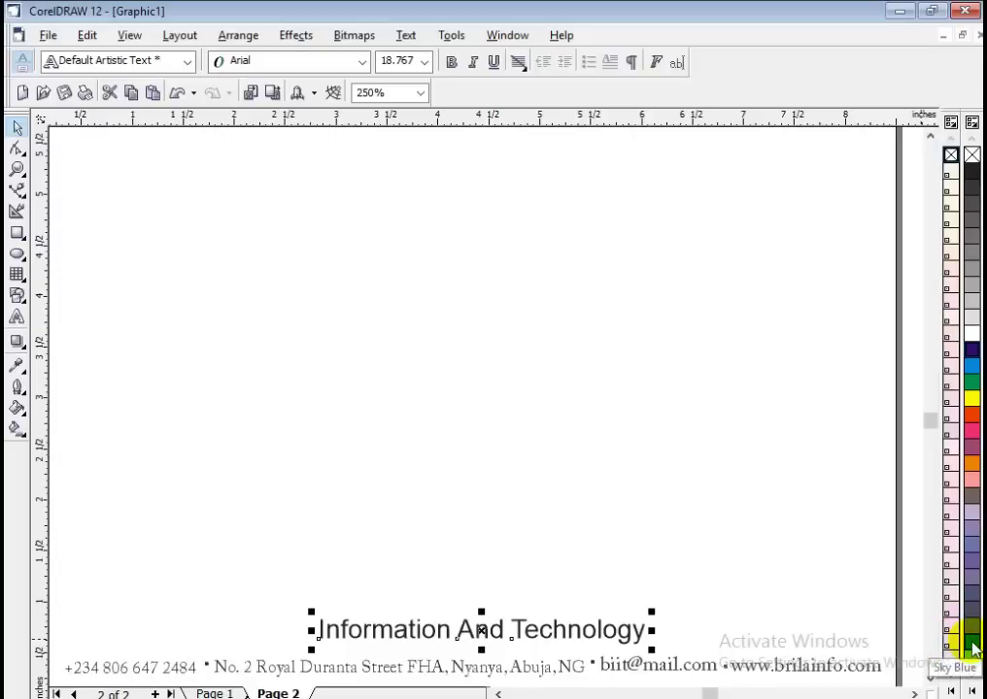
click(971, 643)
click(732, 559)
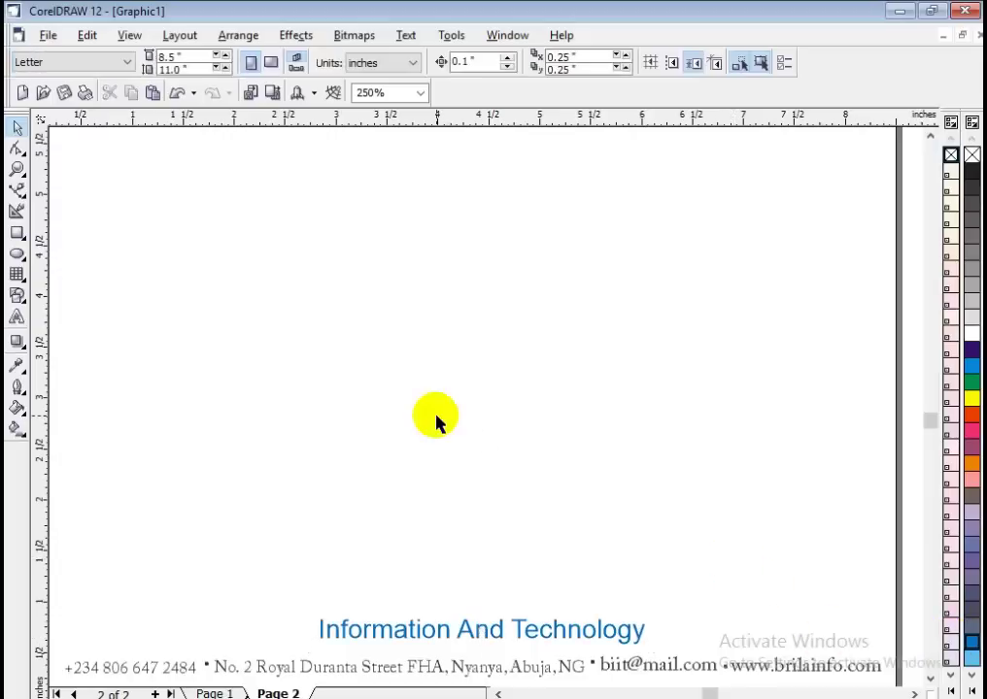
Scroll back up to the header and check the Brila Info company name.
scroll(435, 419, down, 1)
click(930, 138)
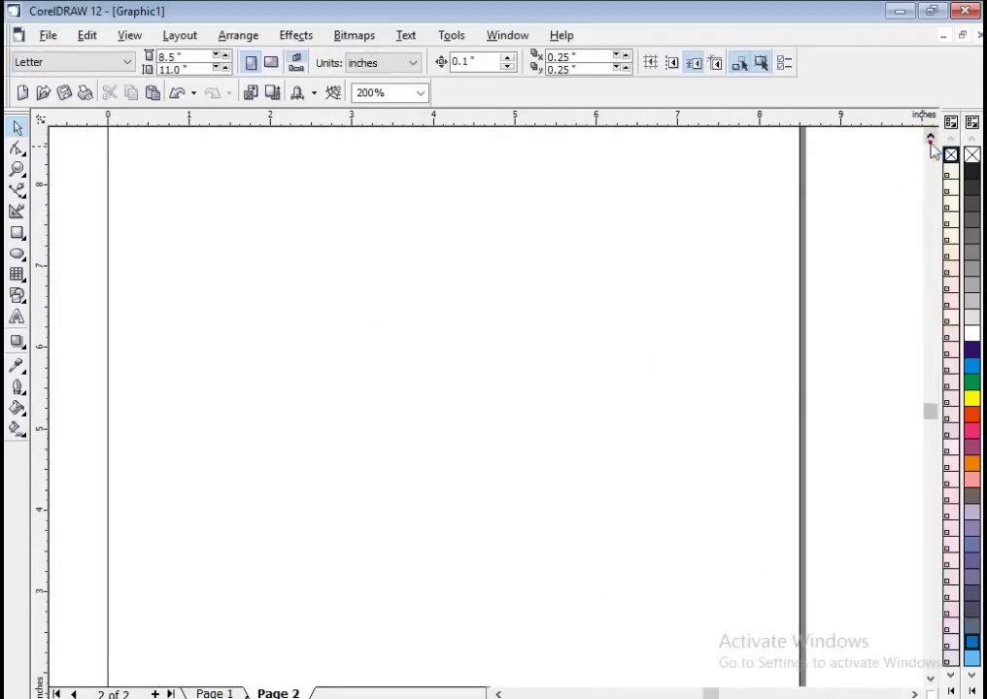
scroll(458, 322, down, 1)
click(929, 137)
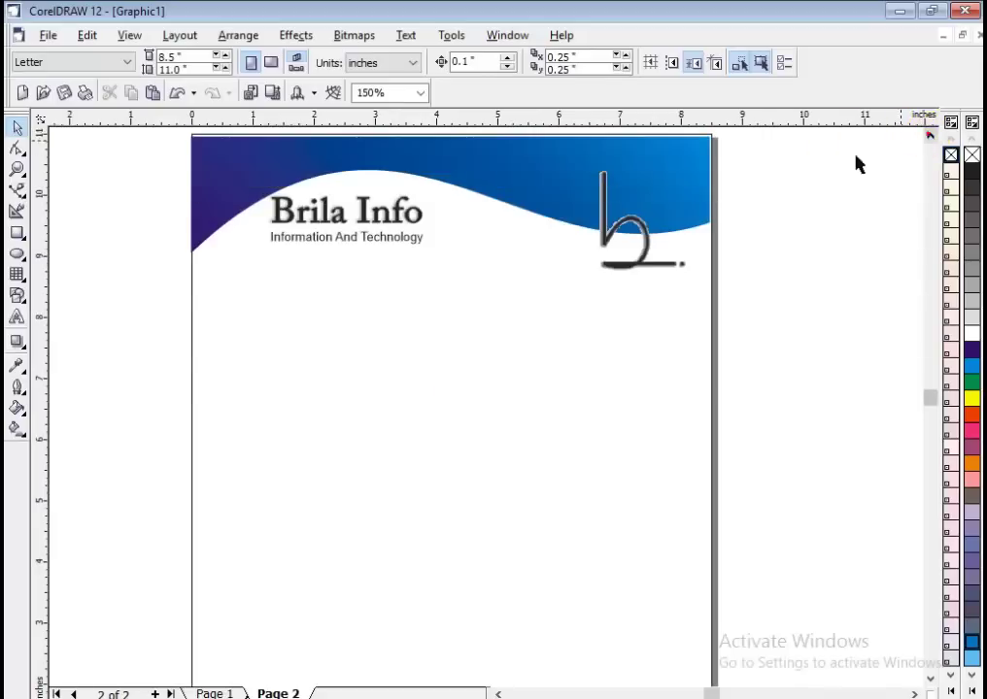
click(359, 214)
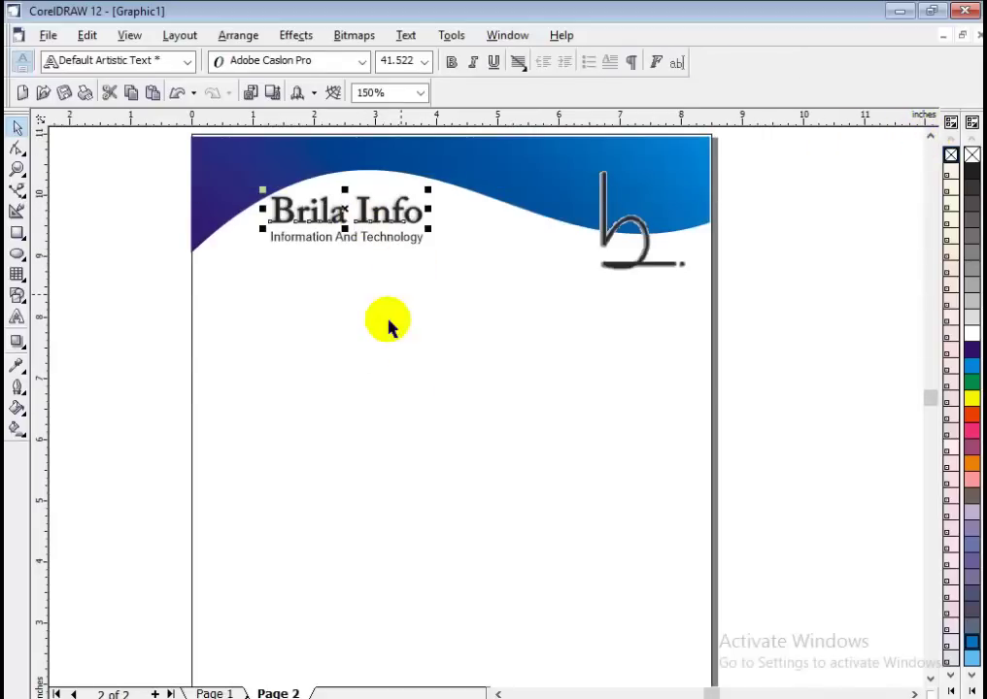
click(379, 408)
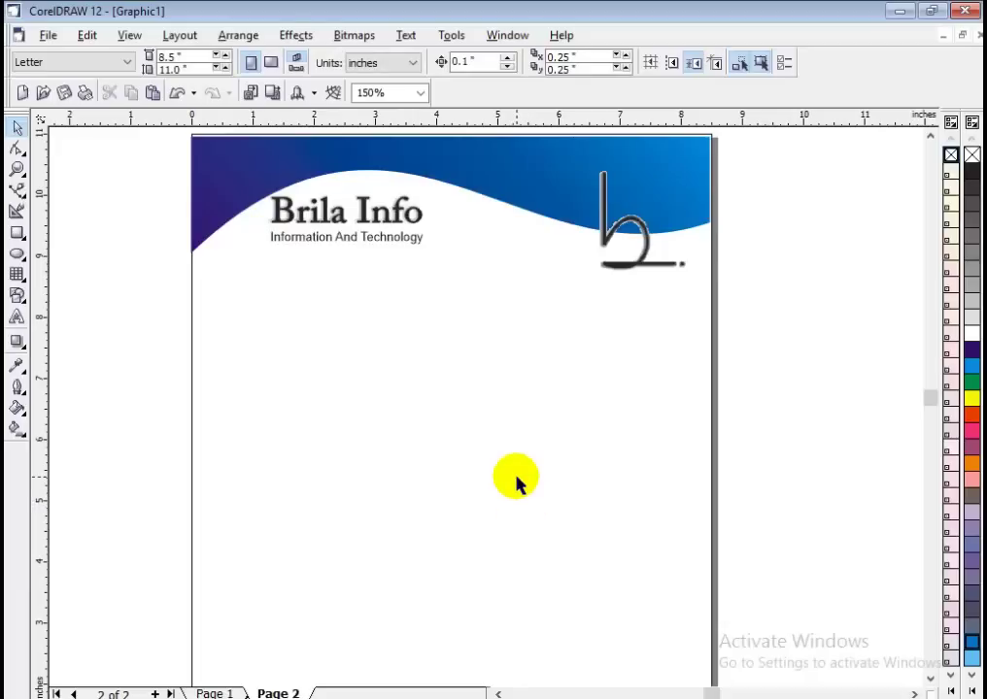
Open the Insert Character docker with Ctrl+F11 and browse the Webdings symbols.
key(ctrl+F11)
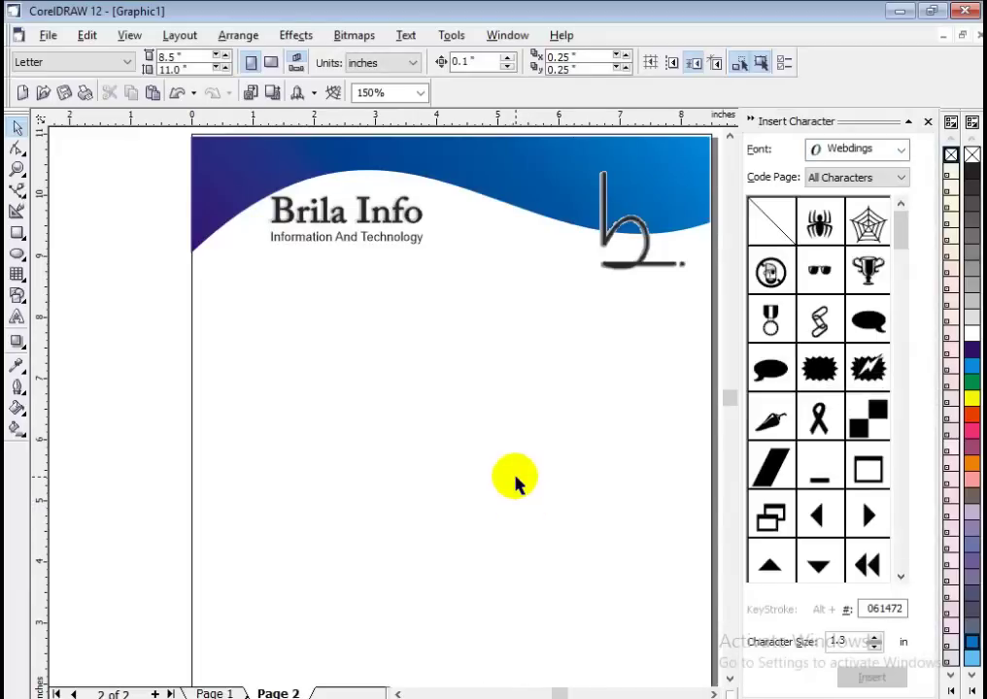
click(900, 151)
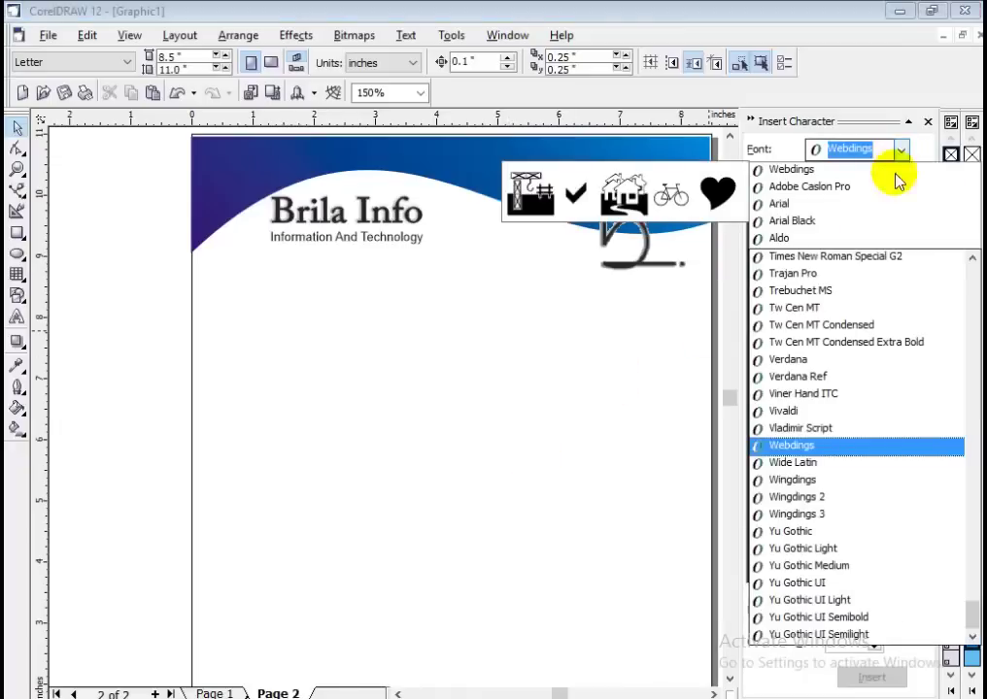
click(832, 447)
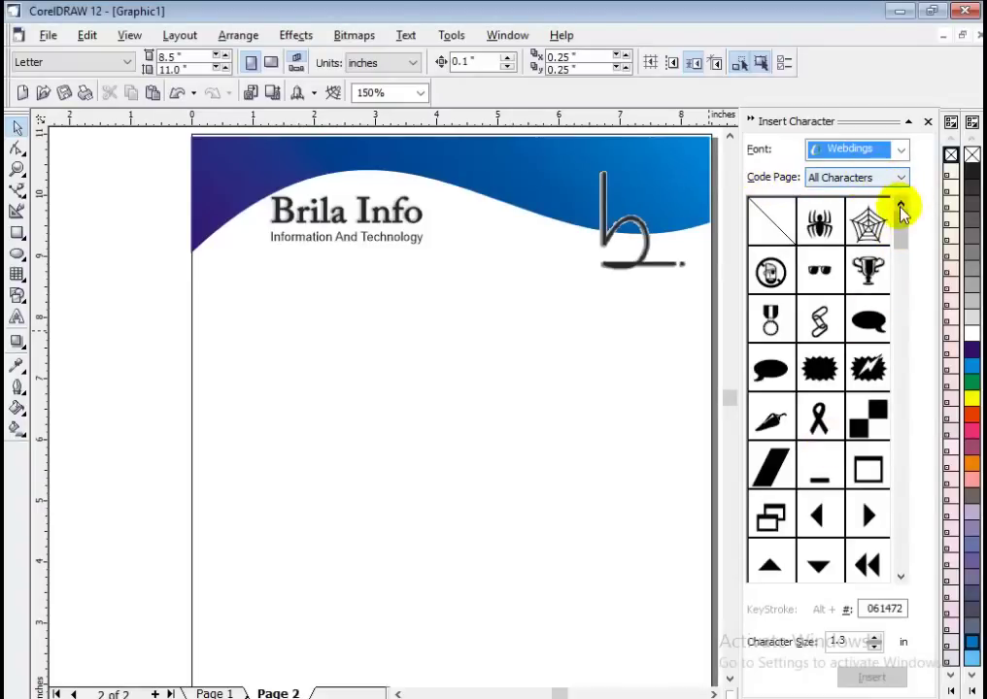
drag(898, 220, 894, 568)
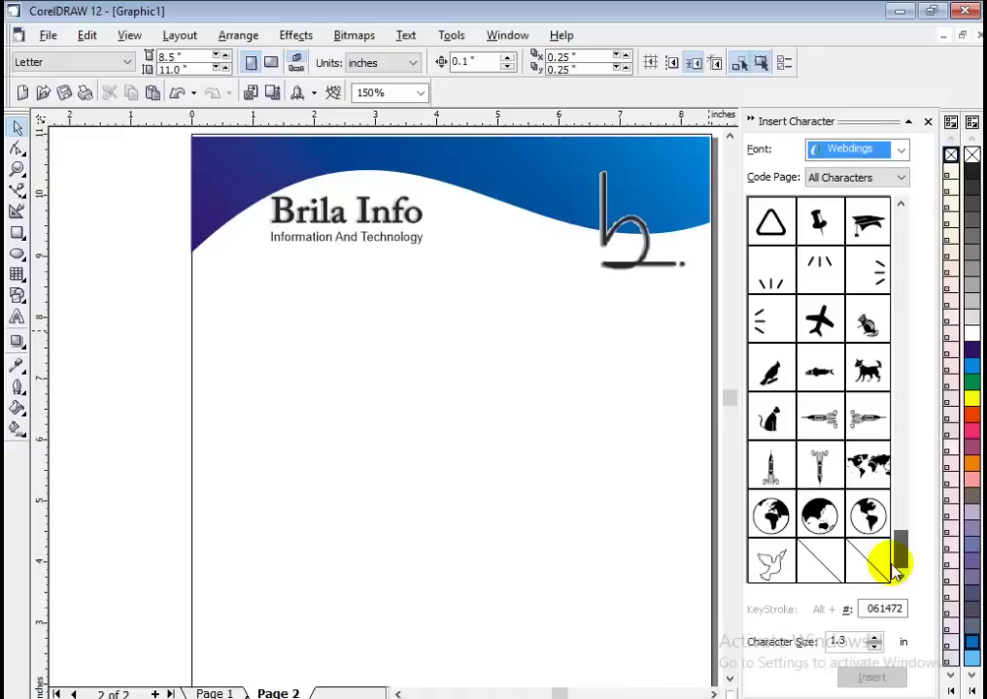
drag(894, 571, 897, 507)
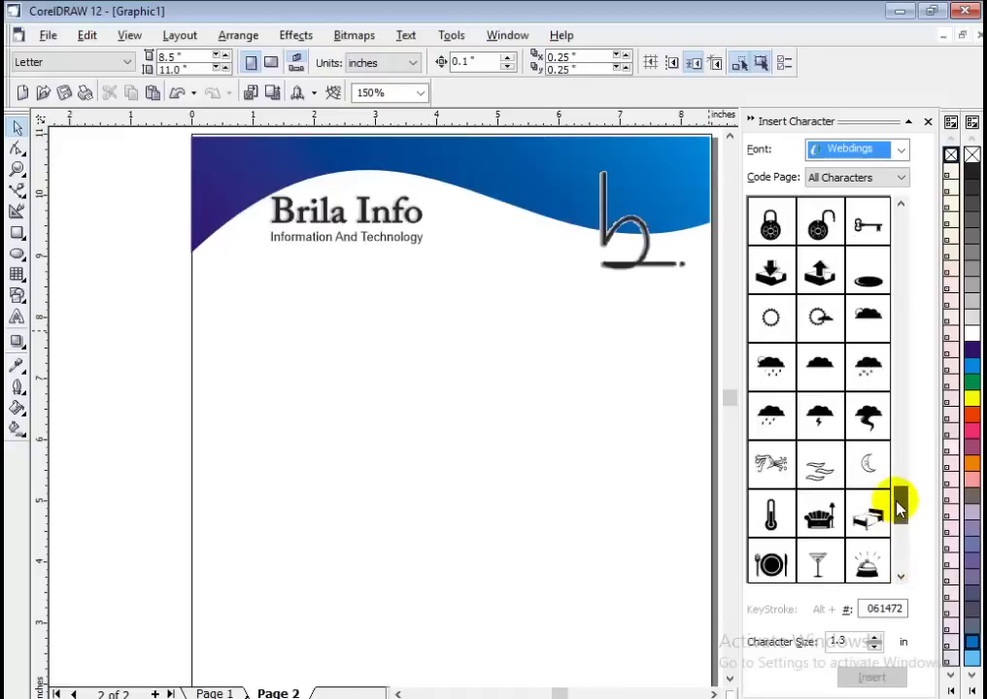
Browse the Wingdings, Wingdings 3 and Wingdings 2 symbol sets in turn.
click(898, 176)
click(898, 155)
click(901, 150)
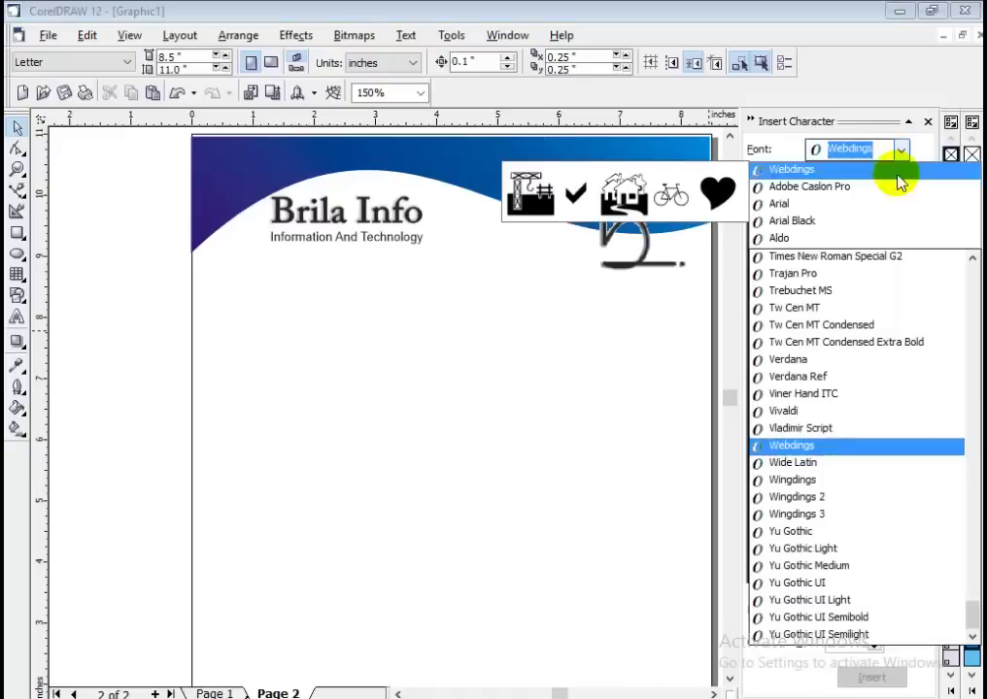
click(839, 483)
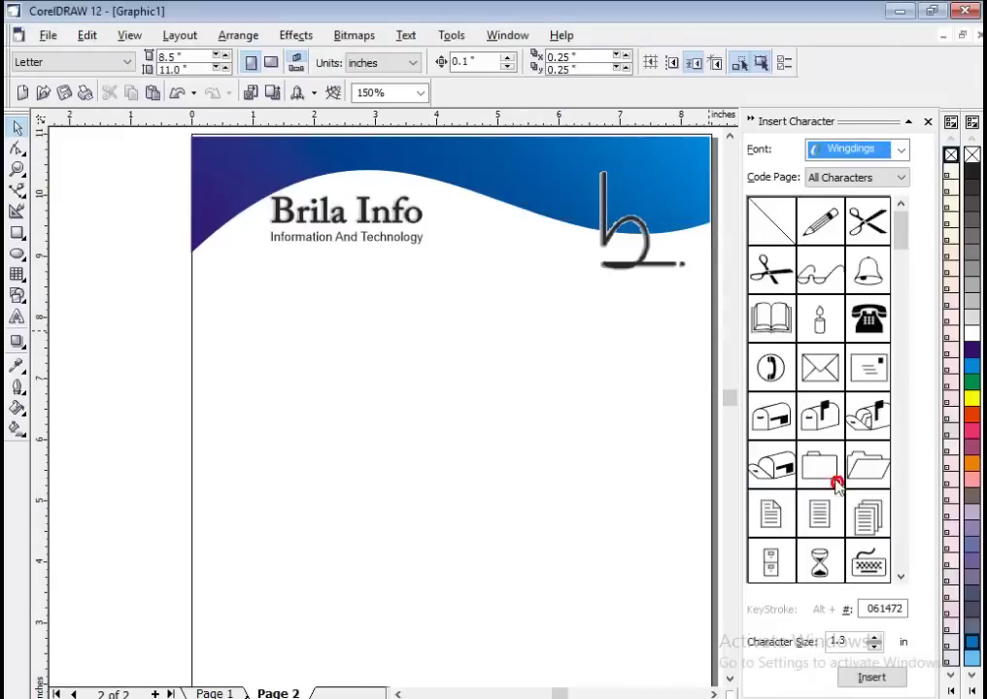
mouse_move(901, 233)
mouse_down()
mouse_move(914, 414)
mouse_move(903, 569)
mouse_move(910, 296)
mouse_move(901, 209)
mouse_up()
click(899, 153)
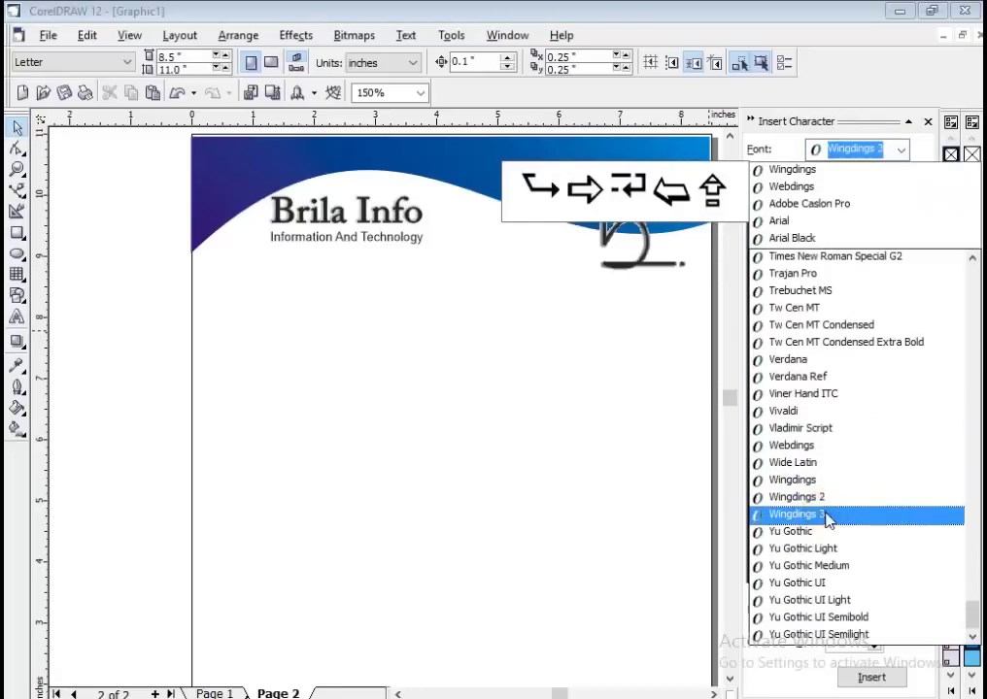
click(824, 514)
drag(899, 220, 899, 158)
click(900, 150)
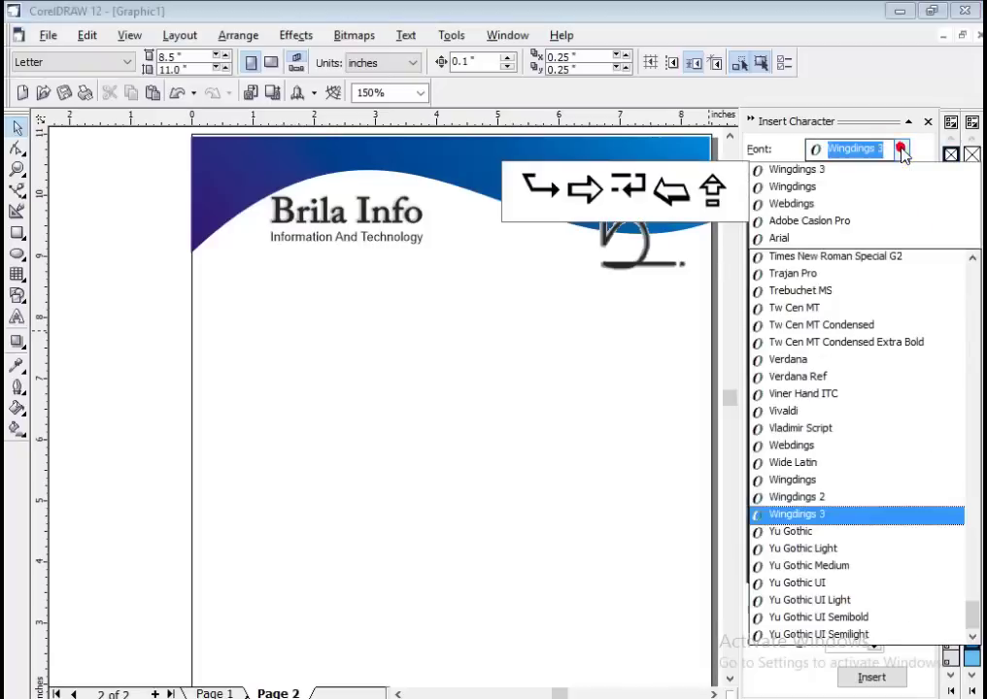
click(830, 497)
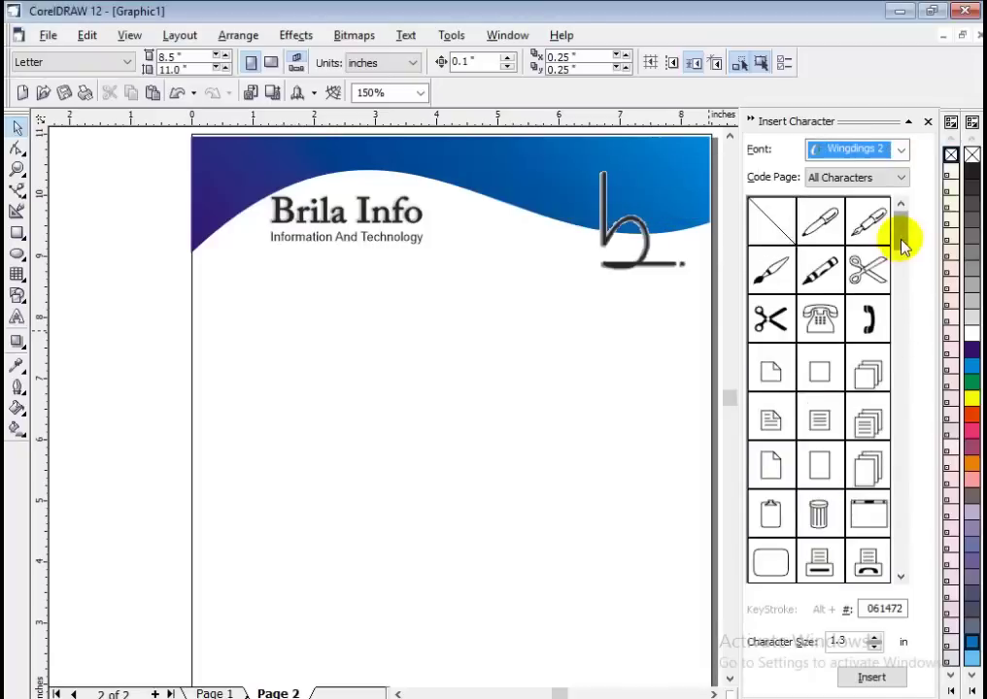
mouse_move(901, 246)
mouse_down()
mouse_move(900, 525)
mouse_move(888, 540)
mouse_move(893, 238)
mouse_up()
click(901, 149)
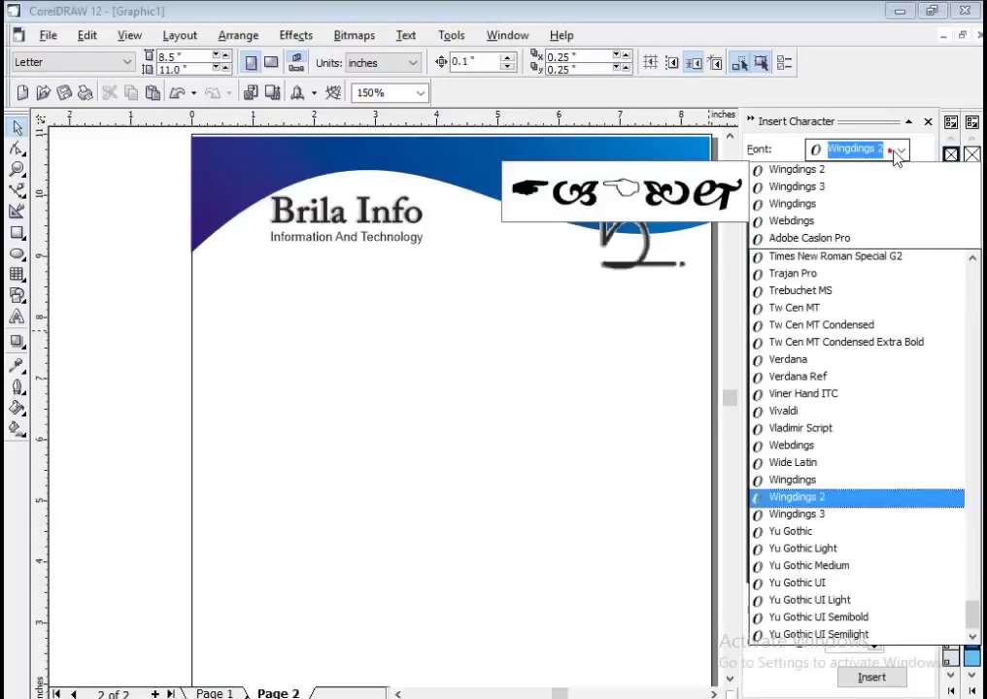
Switch the symbol font back to Webdings and scroll down to the world-map glyph.
click(831, 447)
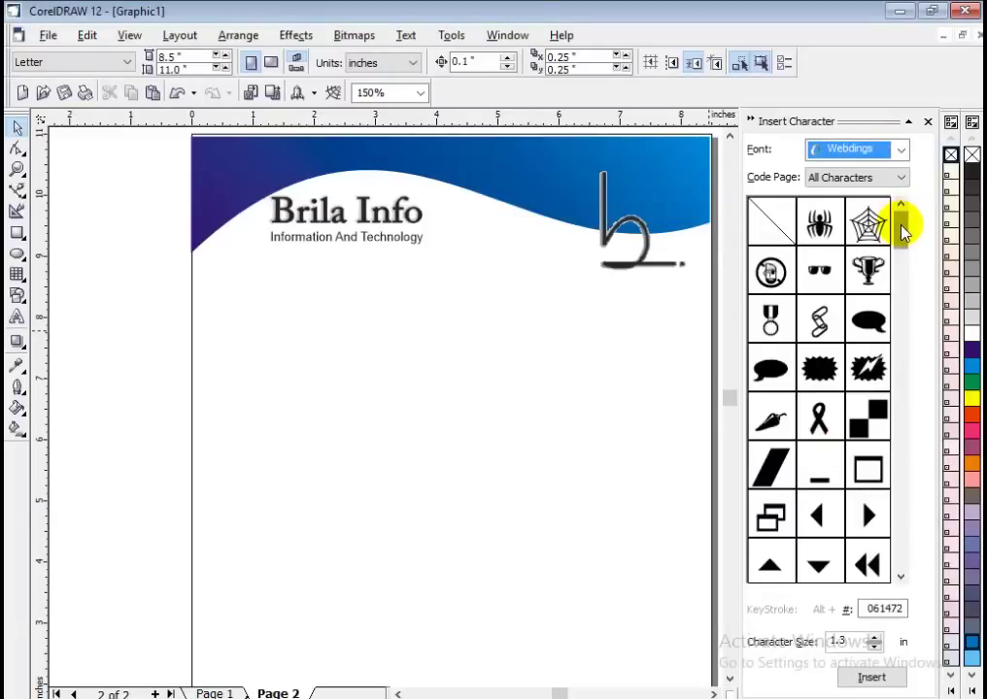
drag(901, 230, 897, 554)
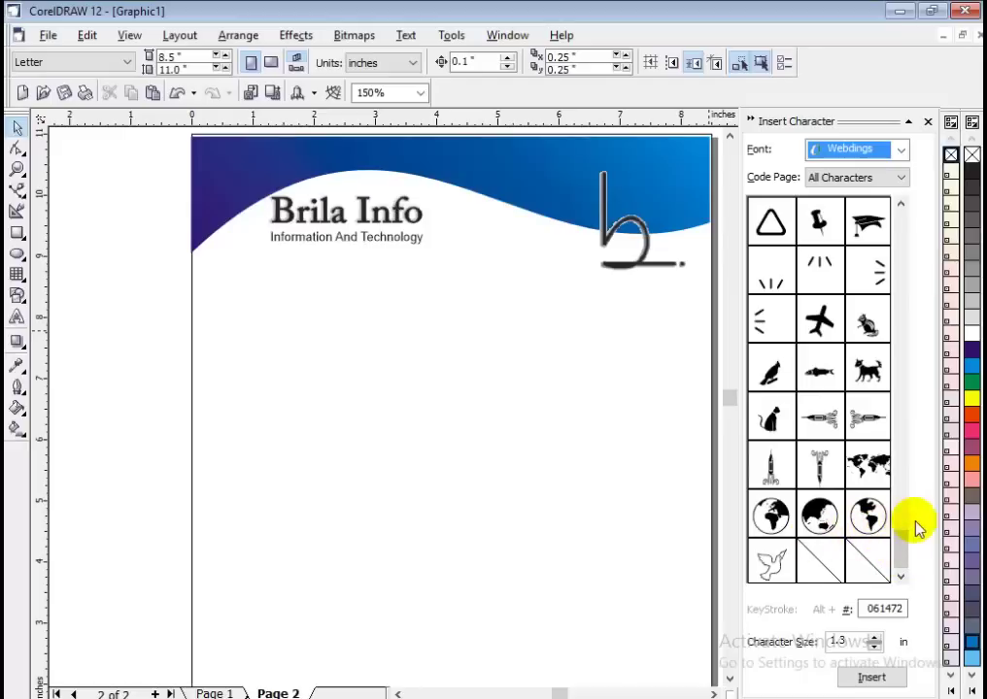
Drag the Webdings world-map symbol from the docker onto the page.
click(874, 467)
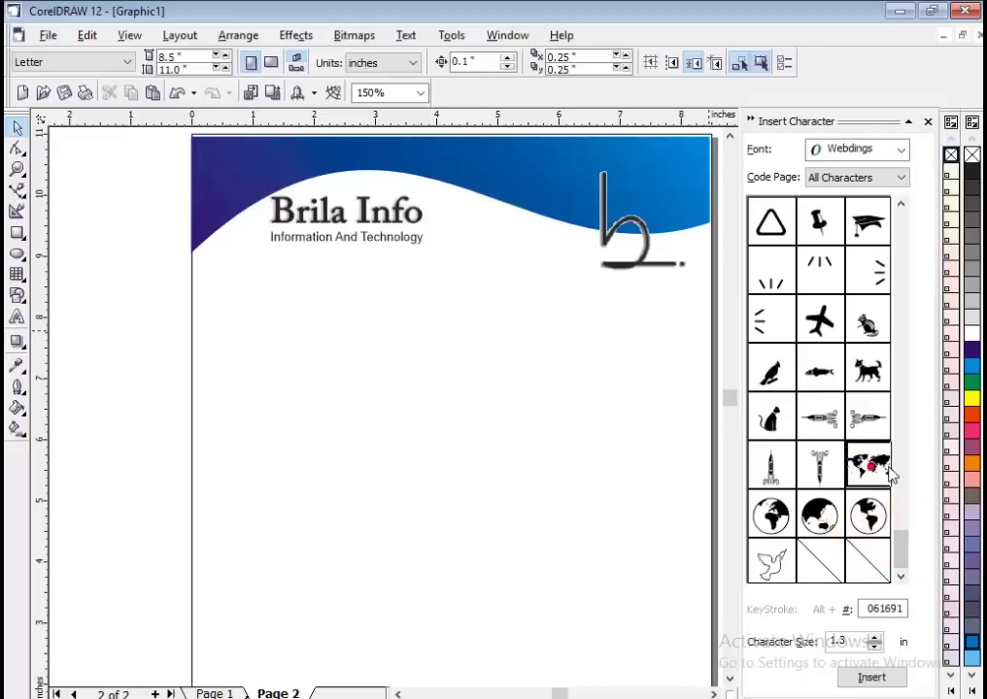
drag(874, 467, 454, 441)
click(545, 448)
Enlarge the world map to about 7.39 x 3.64 inches and centre it mid-page.
scroll(486, 420, down, 1)
click(478, 439)
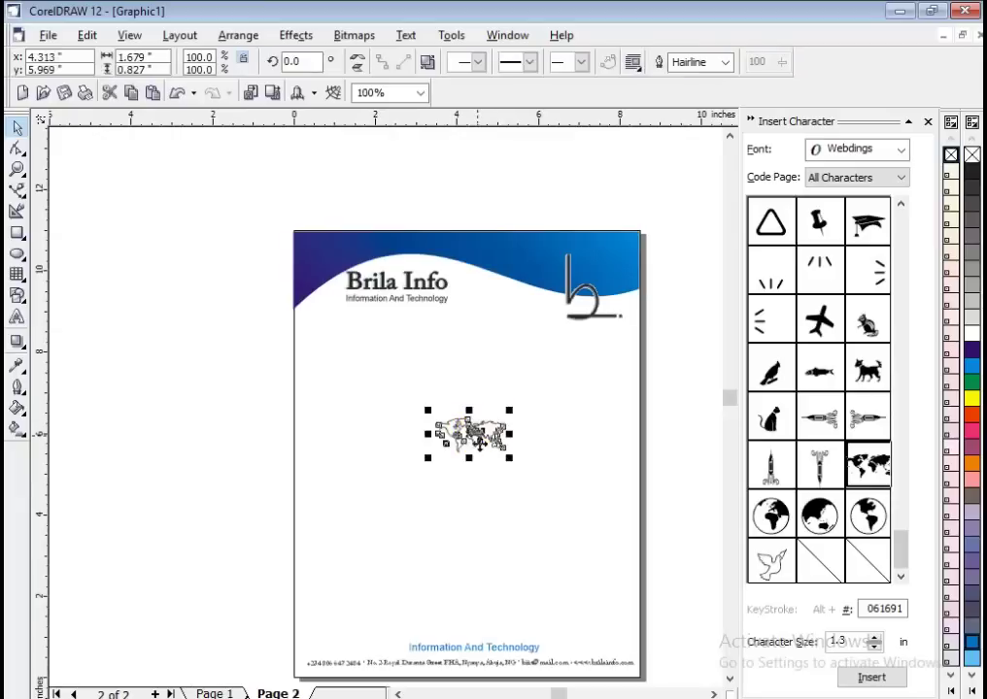
drag(425, 455, 285, 530)
drag(399, 456, 448, 475)
drag(559, 549, 625, 641)
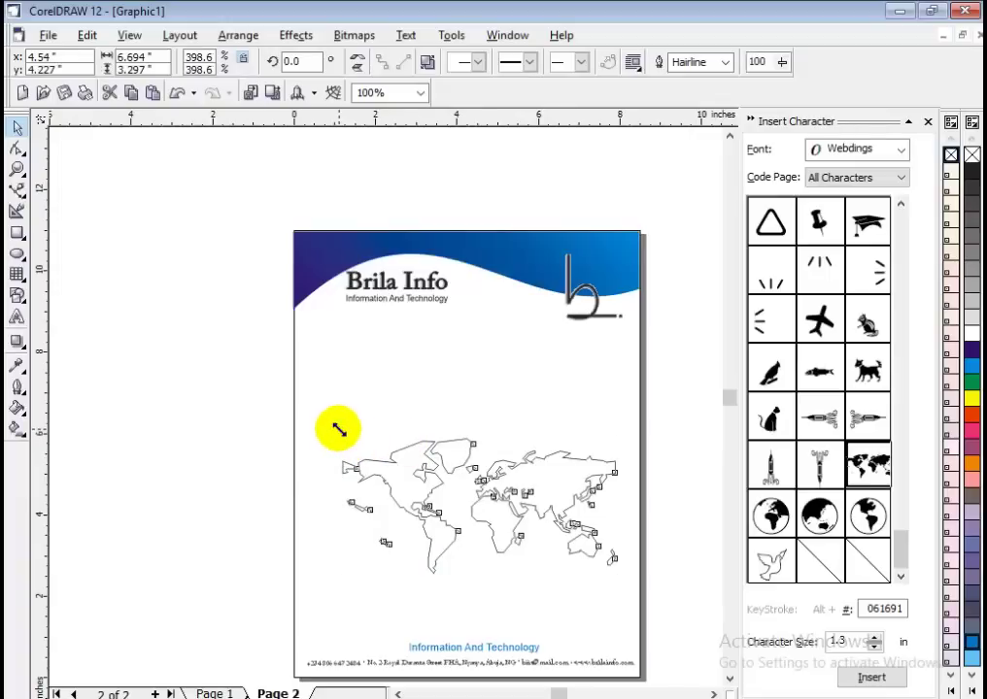
drag(335, 432, 296, 416)
drag(493, 500, 495, 489)
click(282, 438)
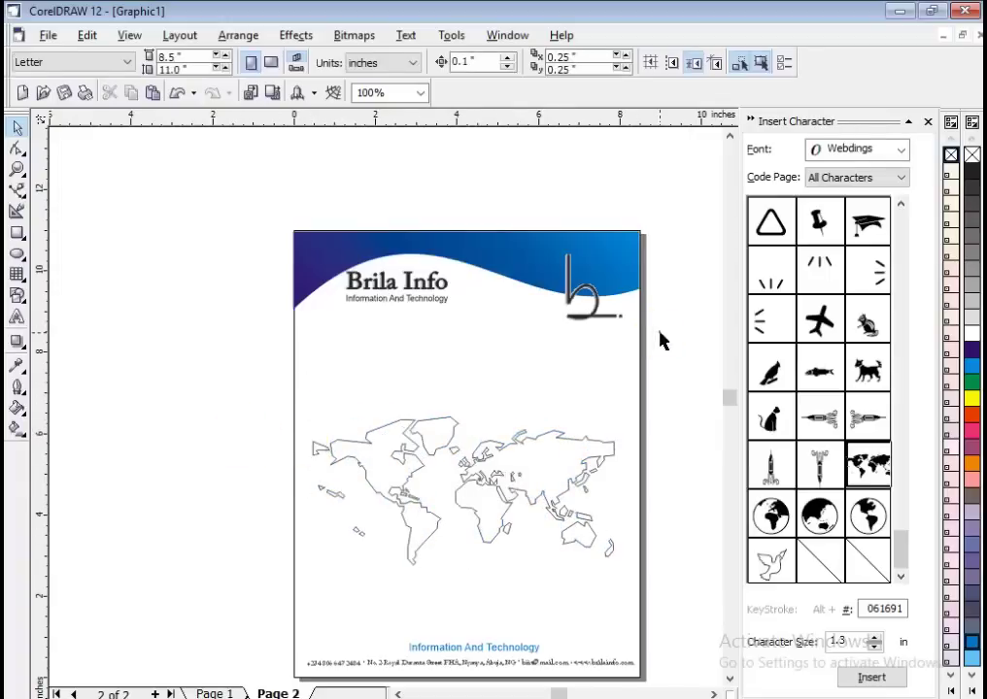
Close the Insert Character docker and compare the world map against the reference letterhead.
click(927, 121)
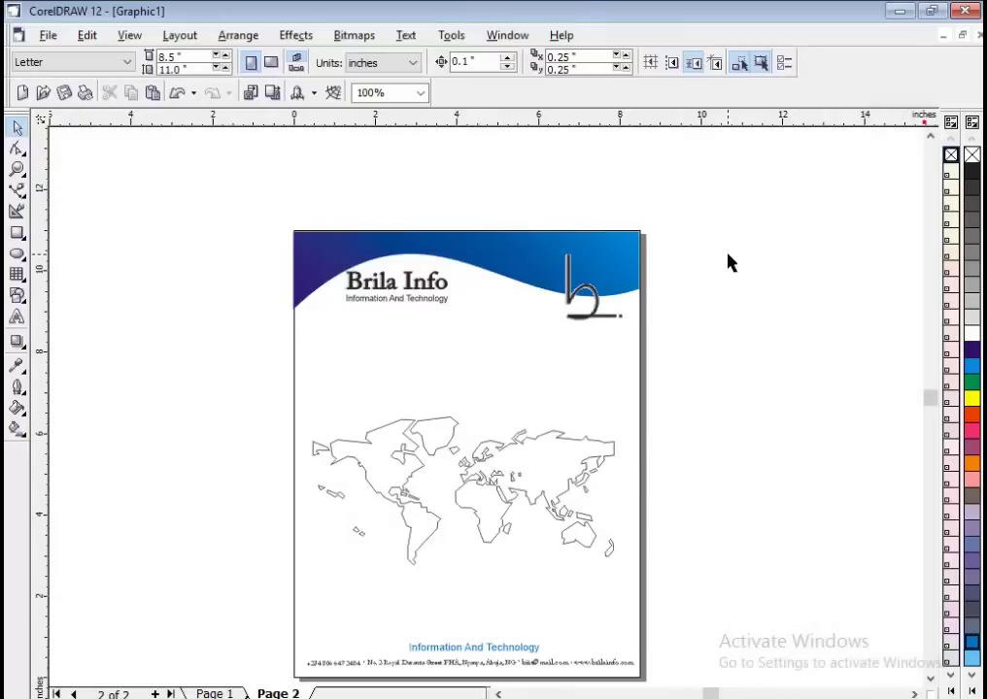
click(568, 464)
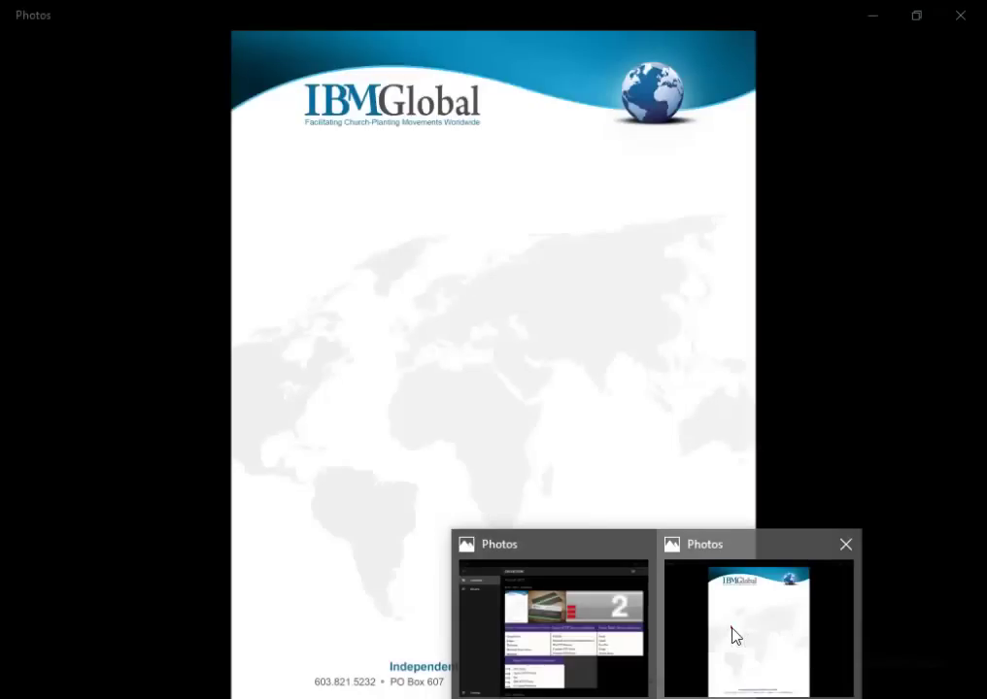
click(734, 635)
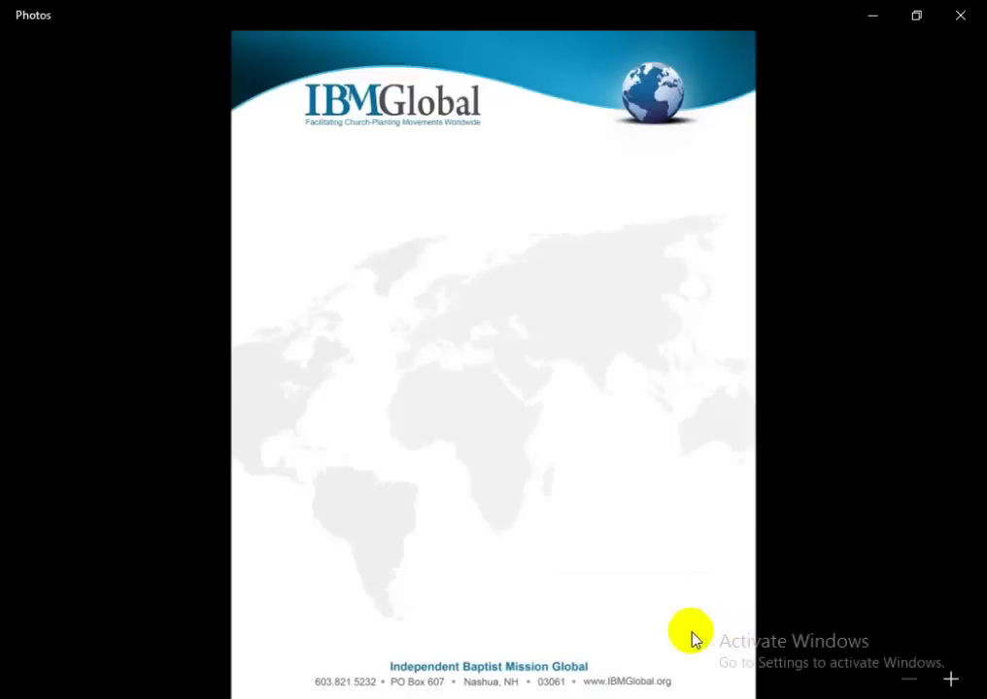
key(alt+Tab)
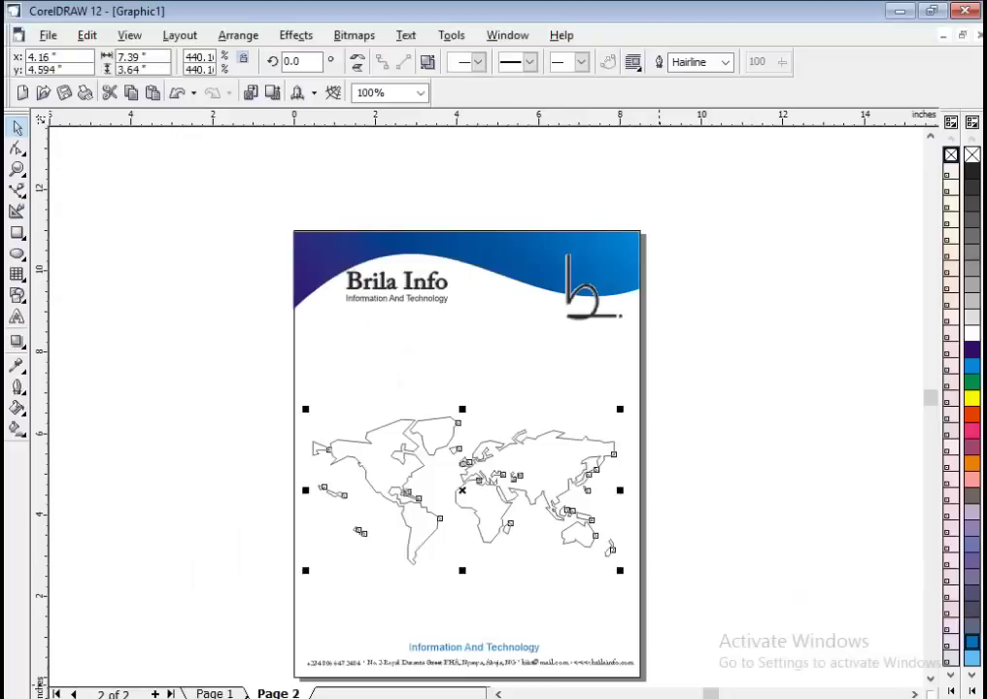
key(alt+Tab)
Scale the world map to about 8.109 x 3.995 inches so it spans the page width.
key(alt+Tab)
drag(306, 407, 233, 373)
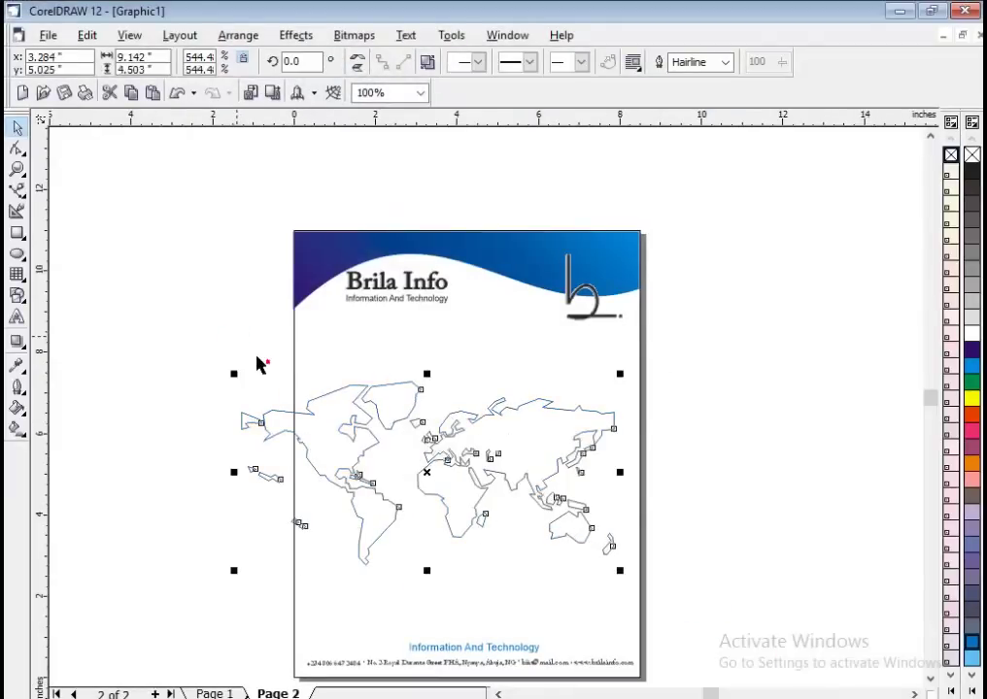
key(alt+Tab)
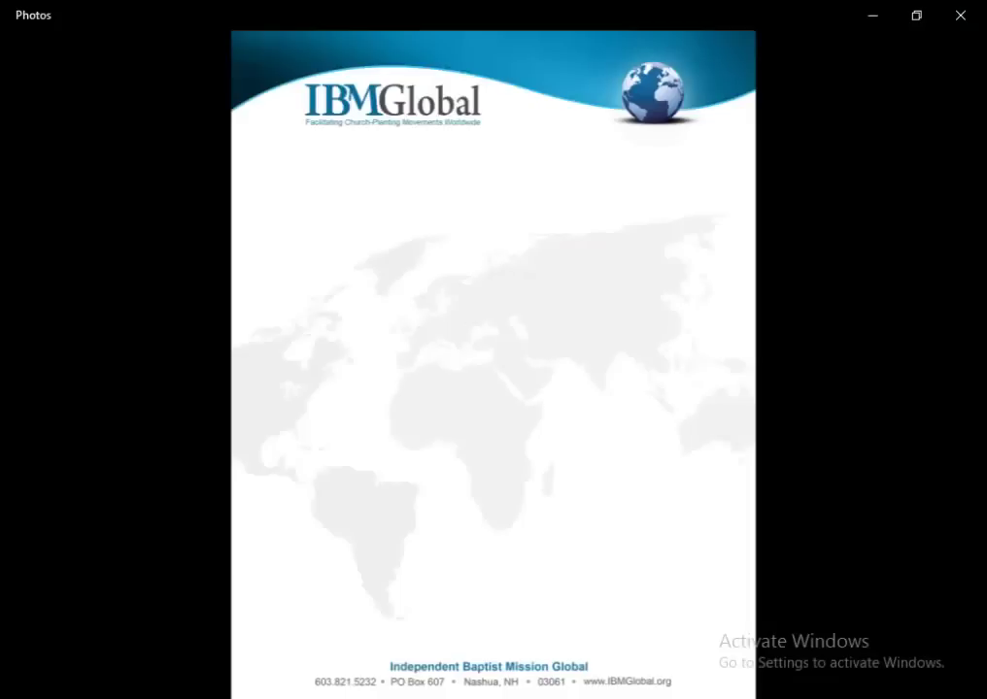
key(alt+Tab)
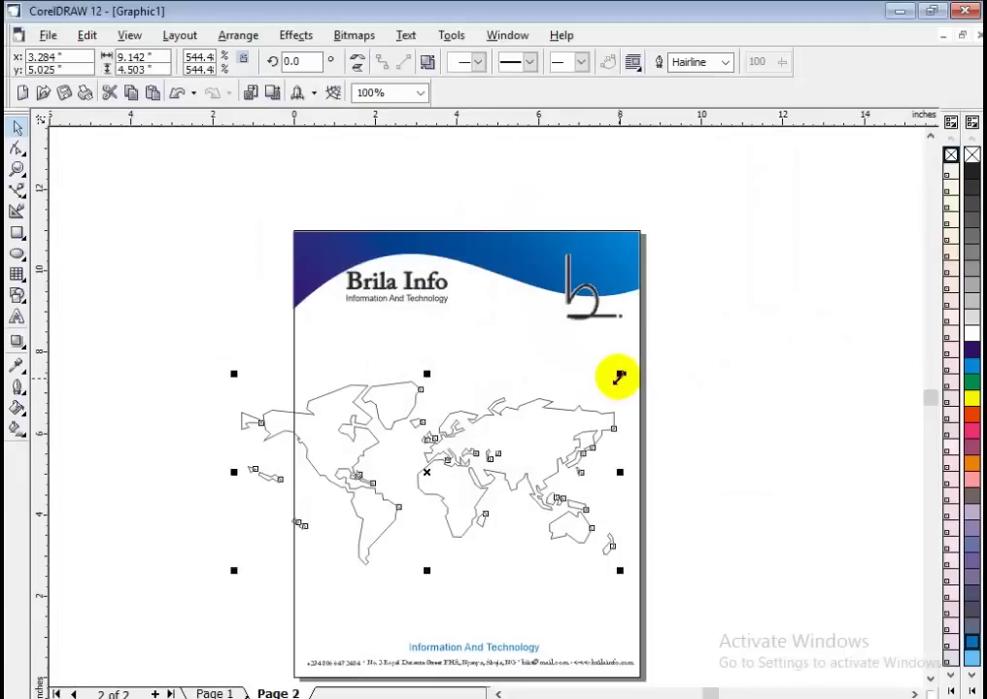
mouse_move(619, 373)
mouse_down()
mouse_move(707, 337)
mouse_move(643, 353)
mouse_move(638, 366)
mouse_up()
key(alt+Tab)
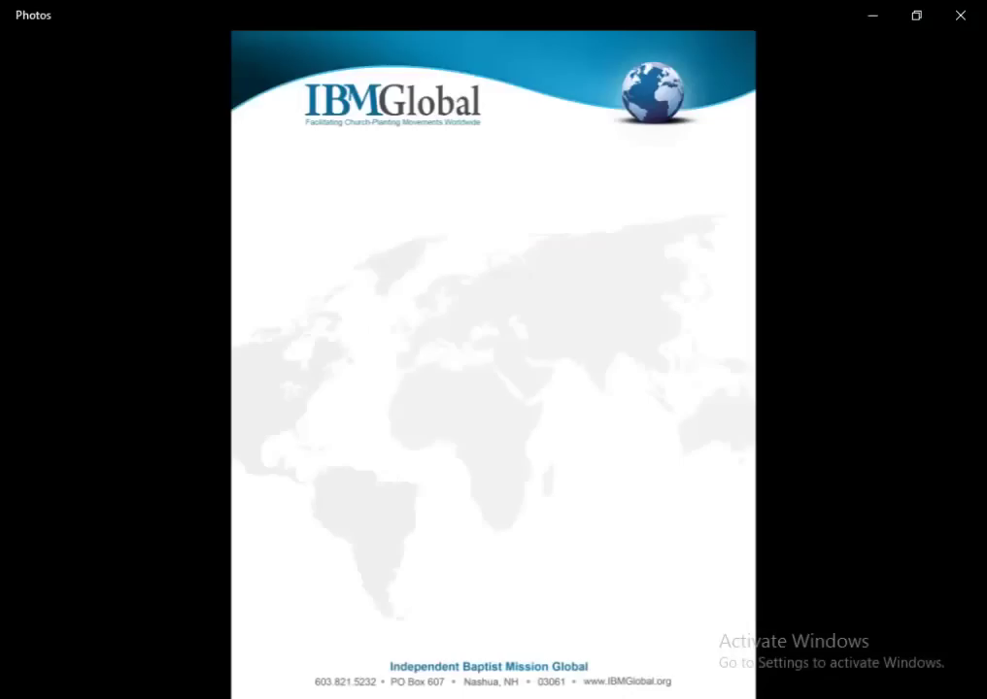
key(alt+Tab)
key(alt+Tab)
key(alt+Tab)
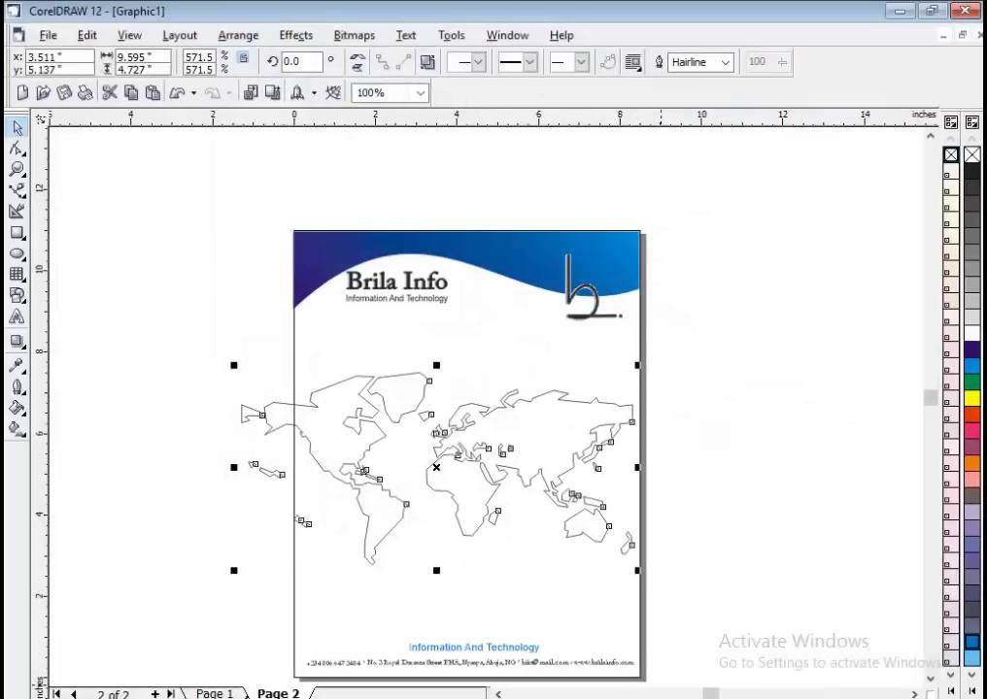
key(alt+Tab)
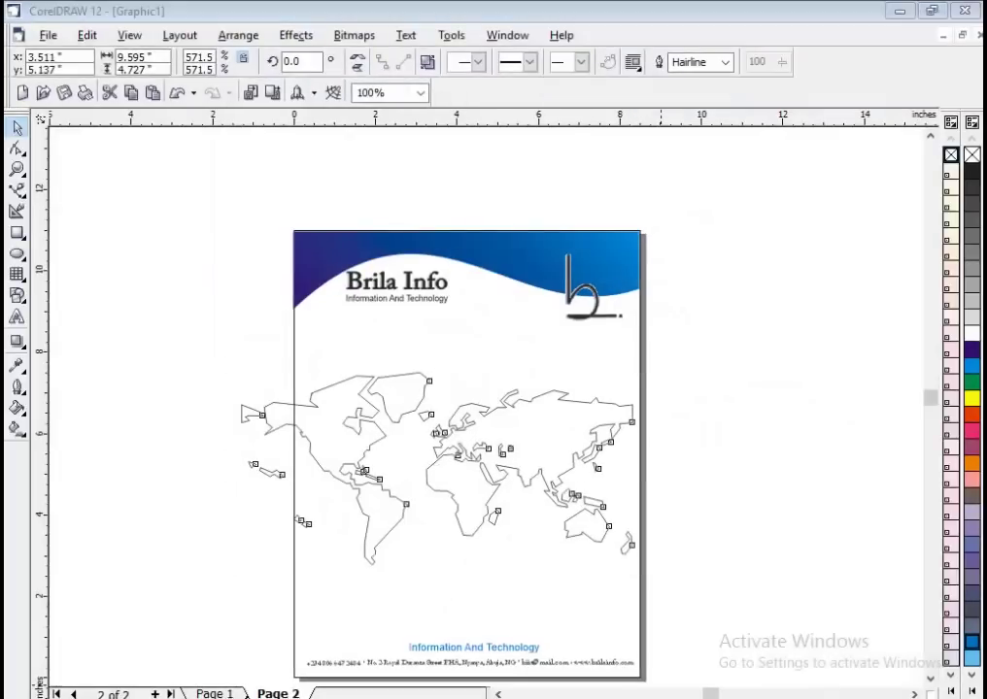
key(alt+Tab)
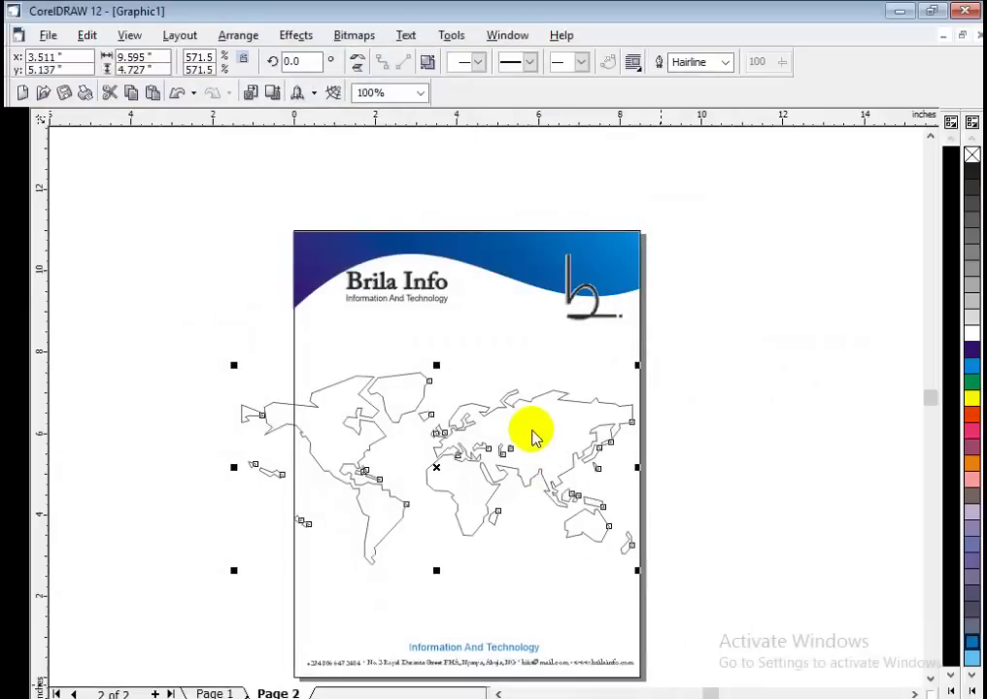
click(205, 362)
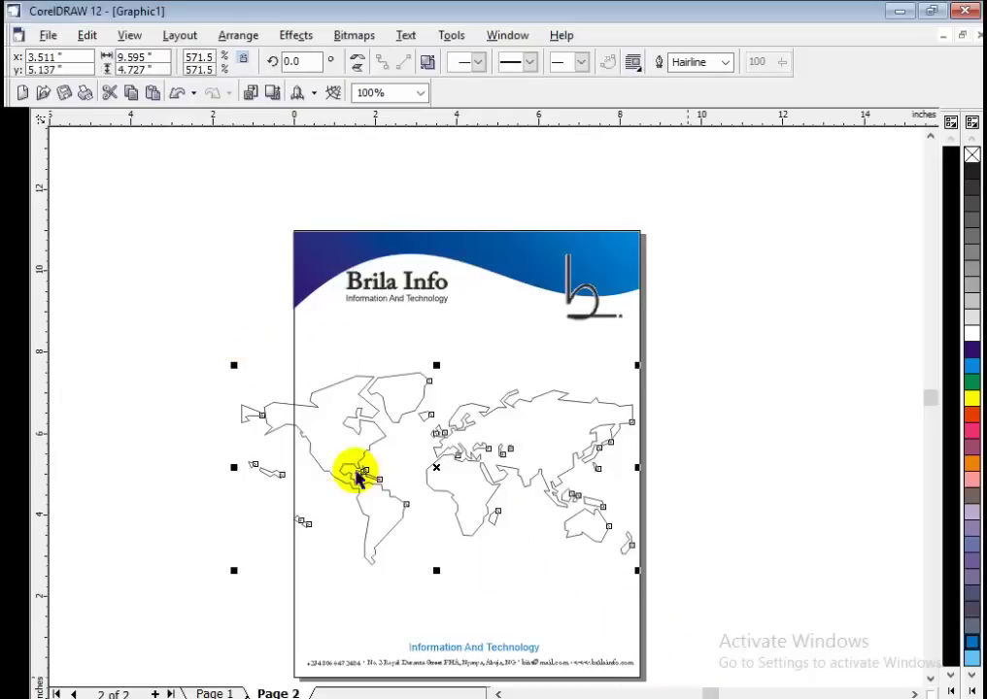
drag(233, 570, 279, 537)
Fill the world map with 10% Black light grey and set its outline to none.
click(744, 502)
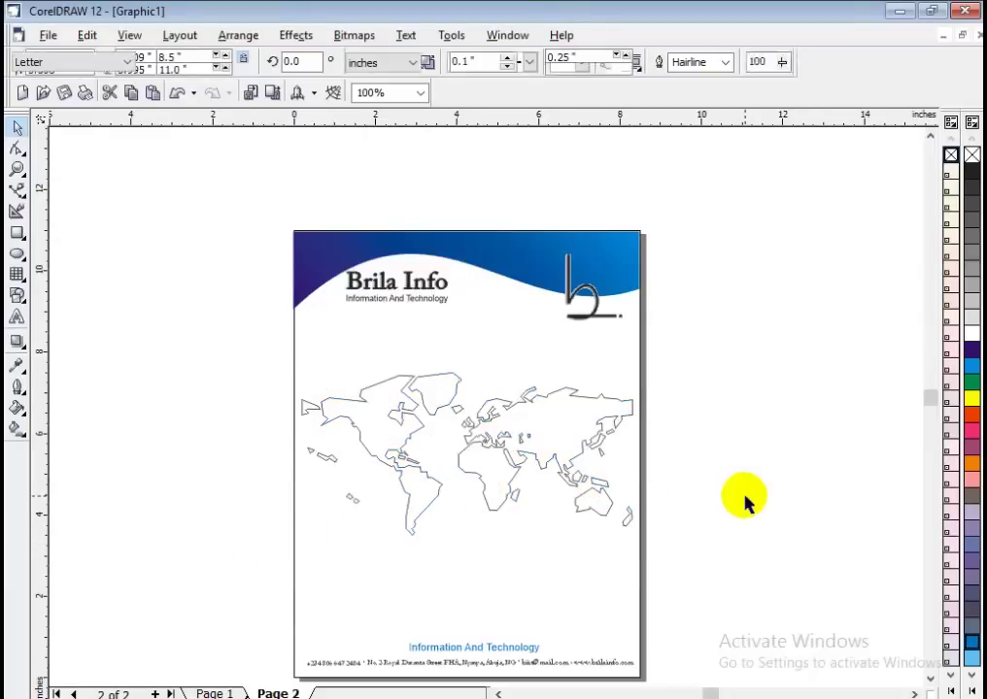
click(386, 427)
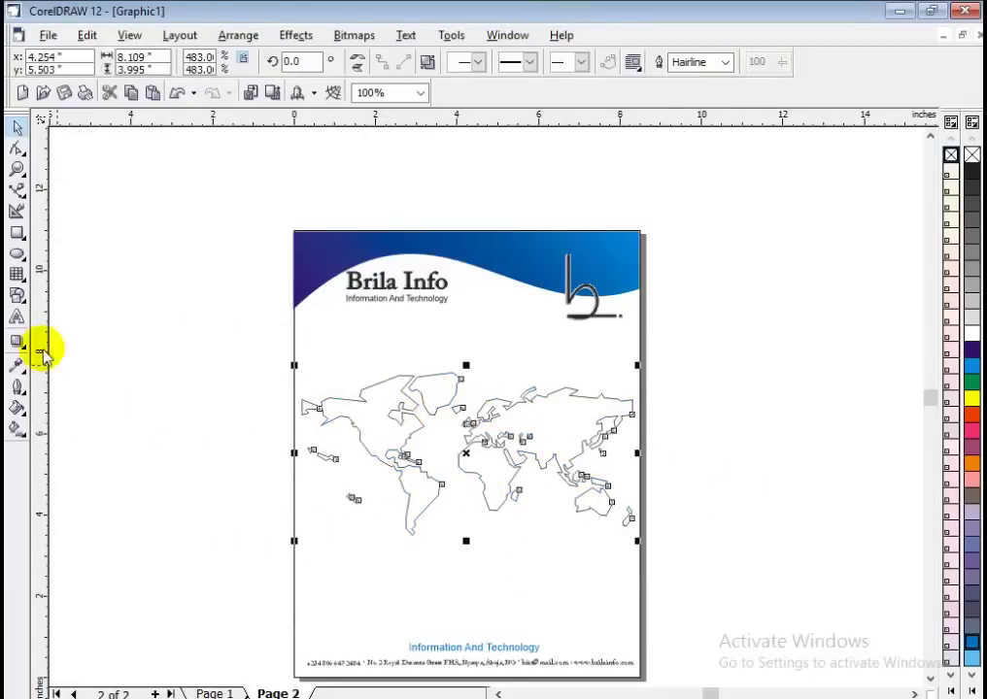
click(971, 318)
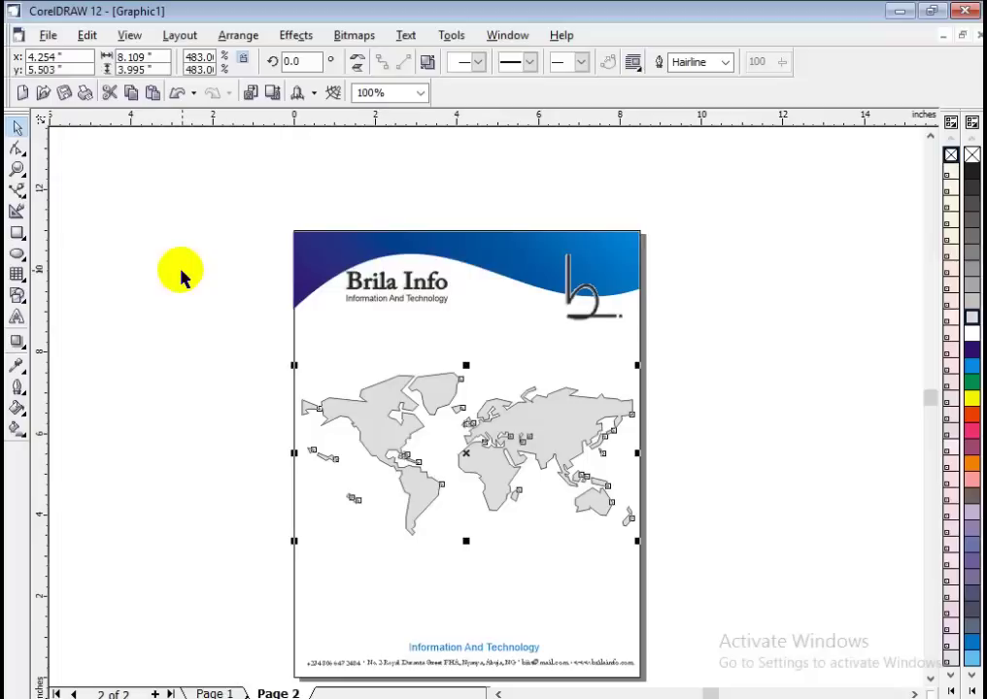
click(22, 393)
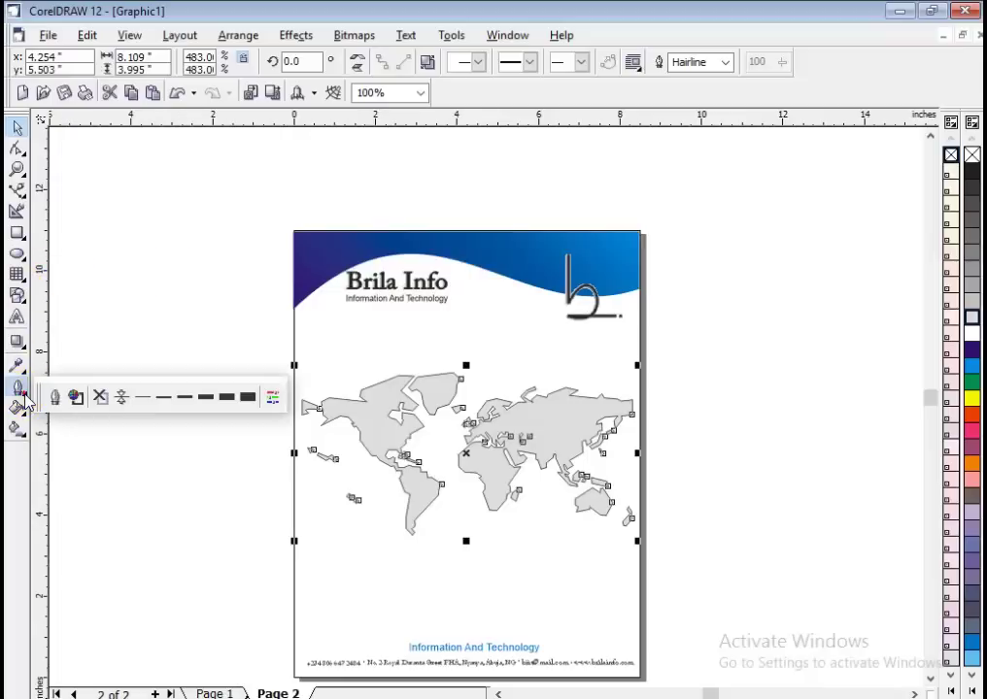
click(100, 398)
click(218, 441)
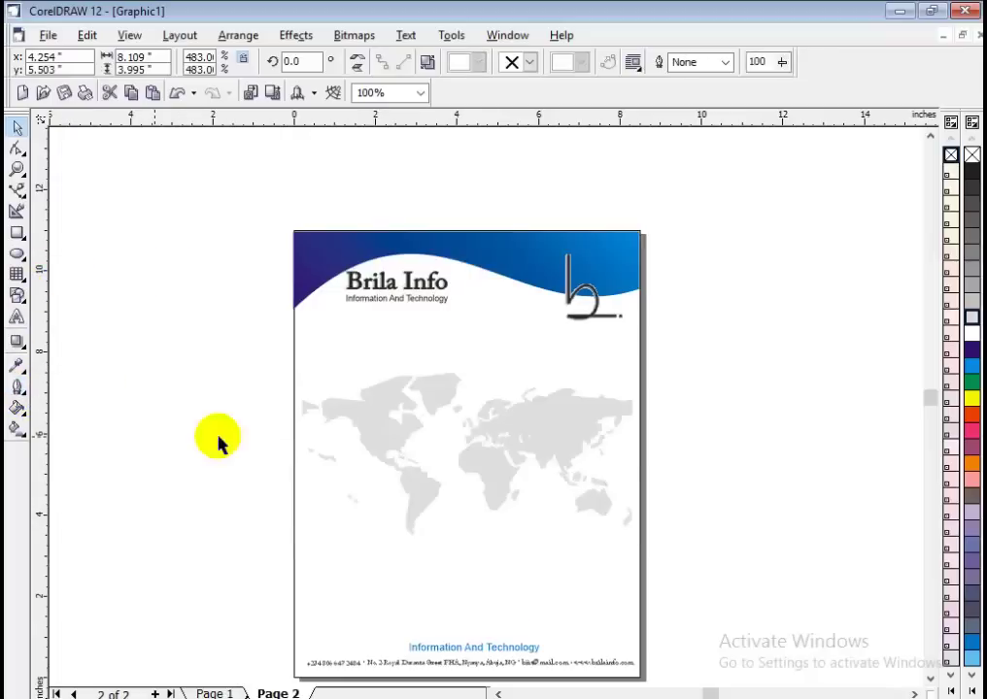
click(753, 419)
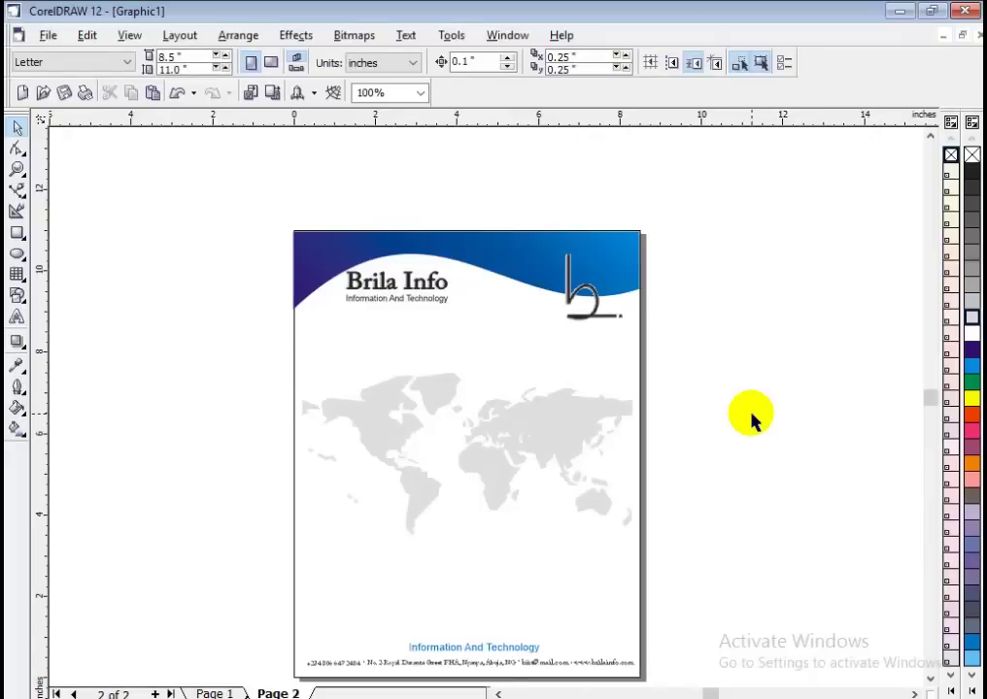
Apply Uniform 50% transparency to the world map with the Interactive Transparency tool.
click(570, 418)
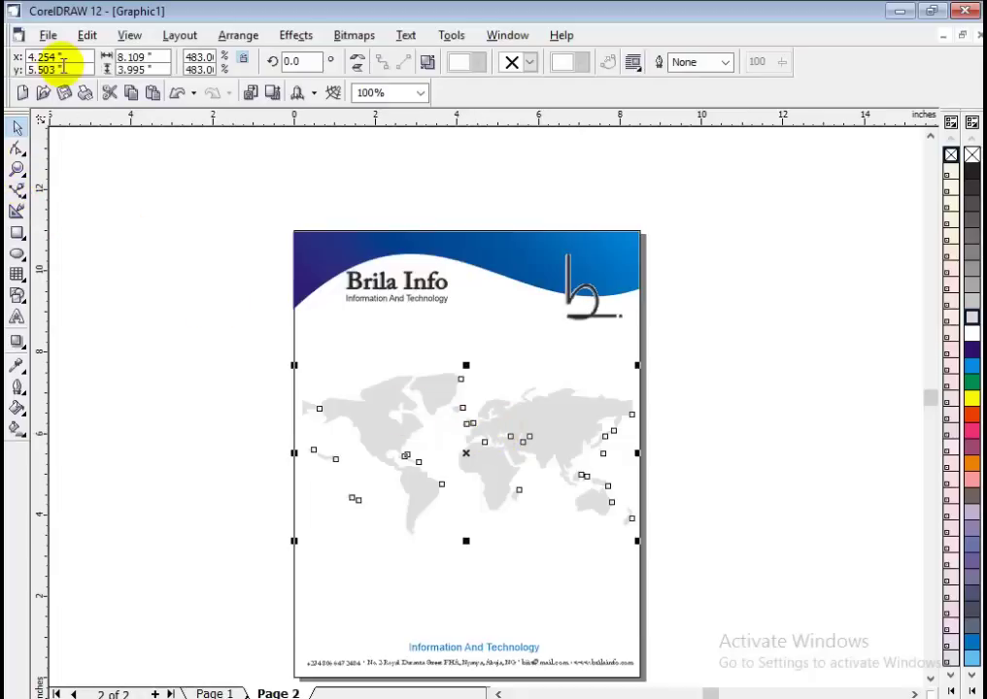
click(17, 345)
click(180, 351)
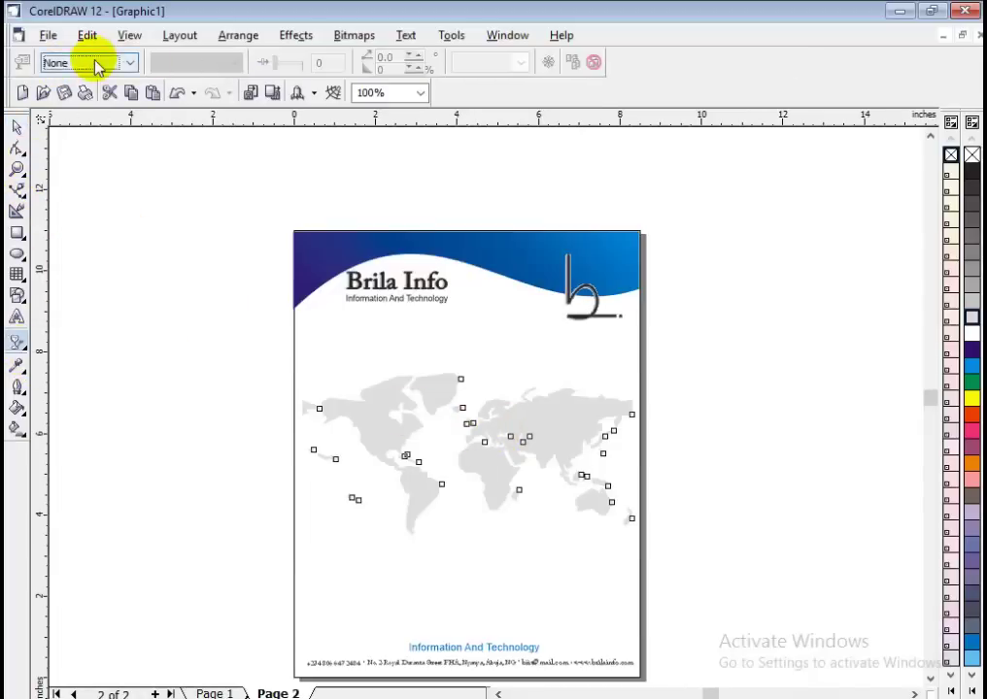
click(97, 64)
click(93, 93)
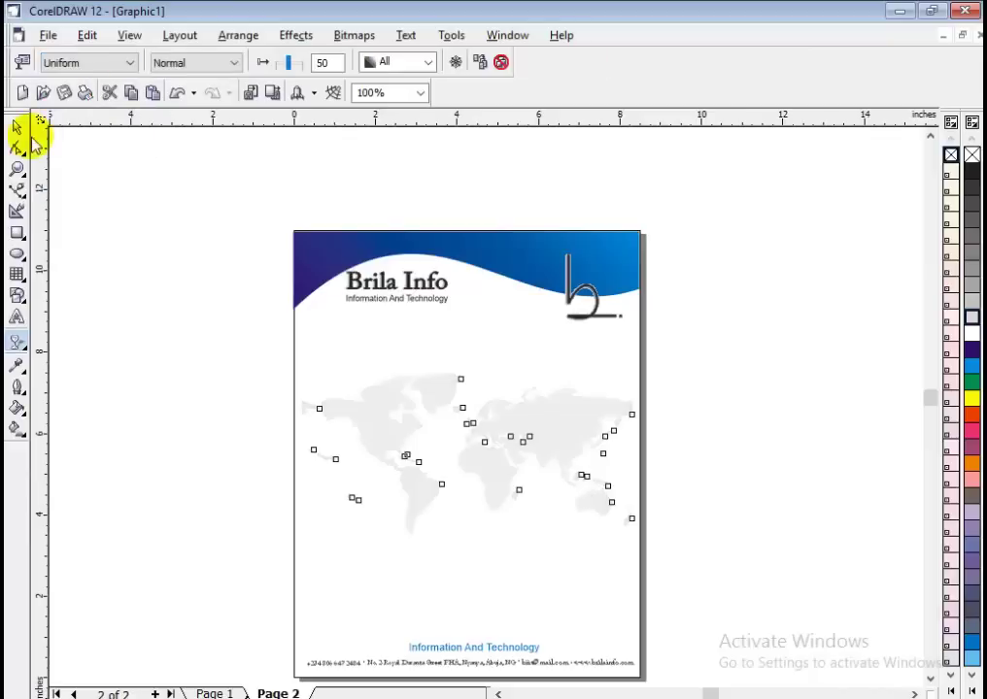
click(17, 128)
click(117, 182)
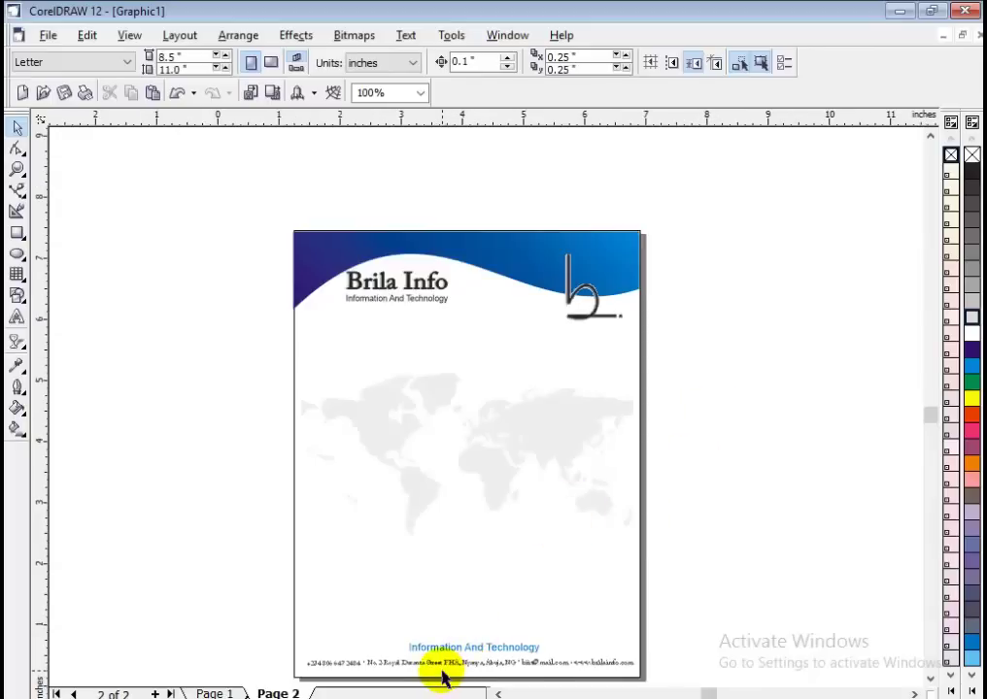
scroll(445, 677, up, 1)
scroll(375, 584, down, 1)
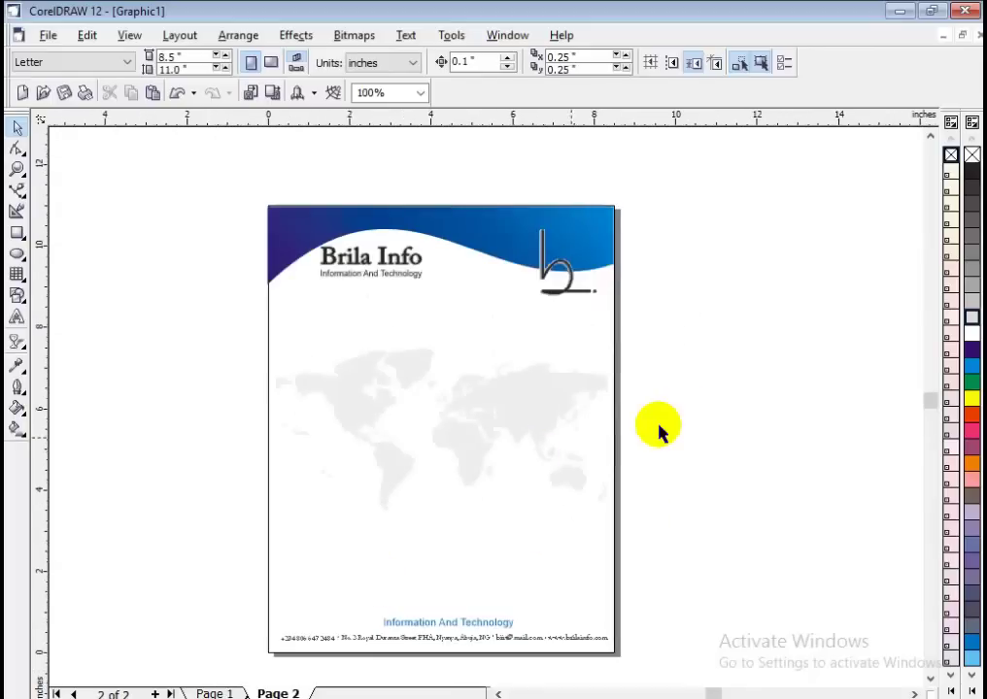